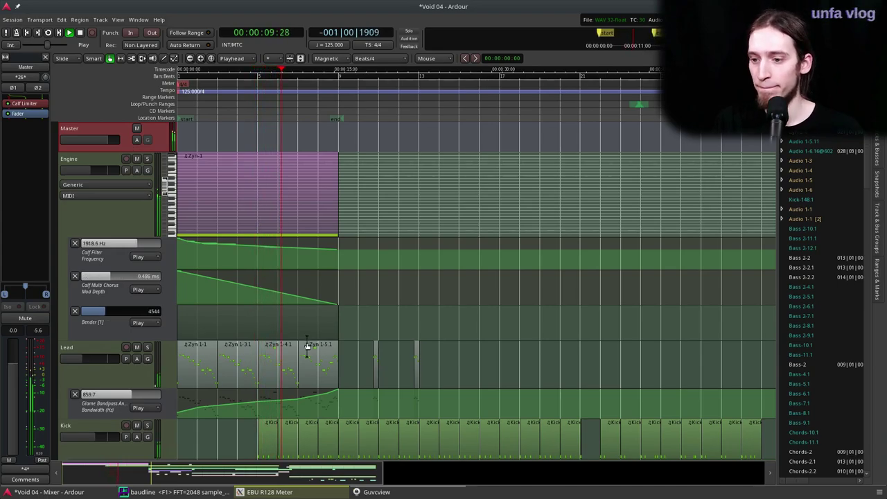
# Step: Review the arrangement's tracks from Engine down to the vocal tracks while the song plays
pyautogui.scroll(-3, 306, 346)
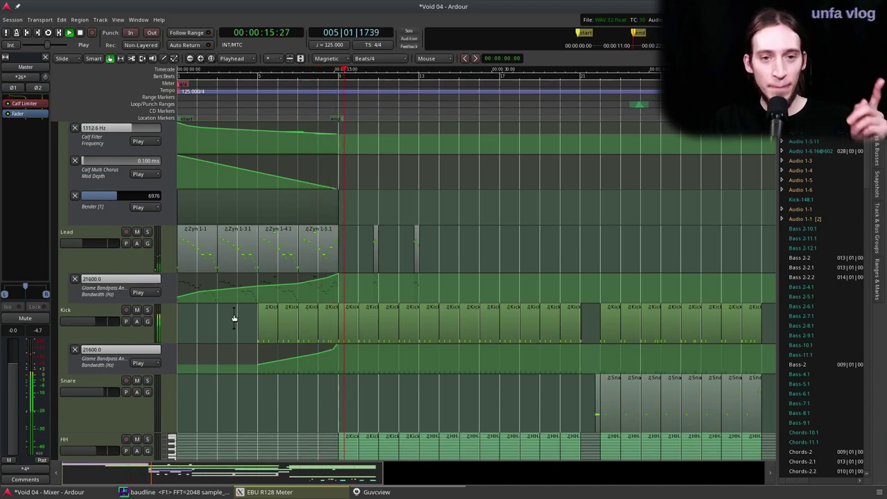
pyautogui.scroll(-6, 299, 331)
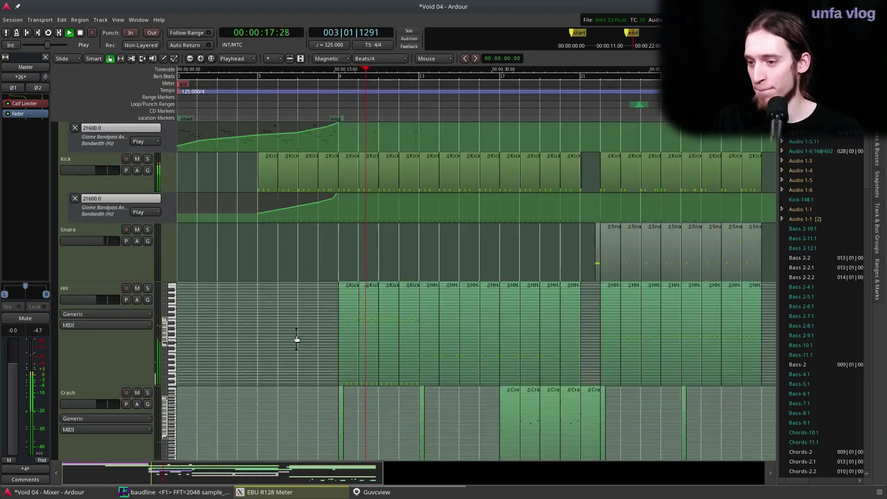
pyautogui.scroll(-3, 298, 340)
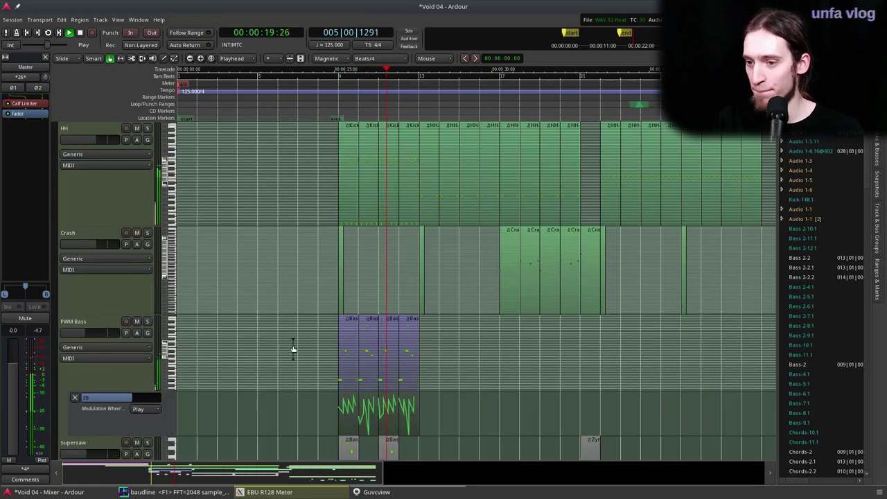
pyautogui.scroll(-5, 290, 349)
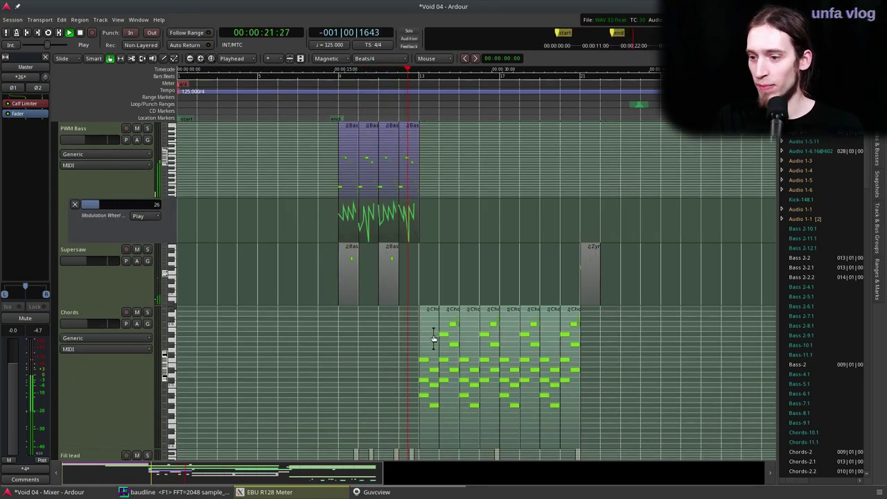
pyautogui.scroll(-5, 430, 332)
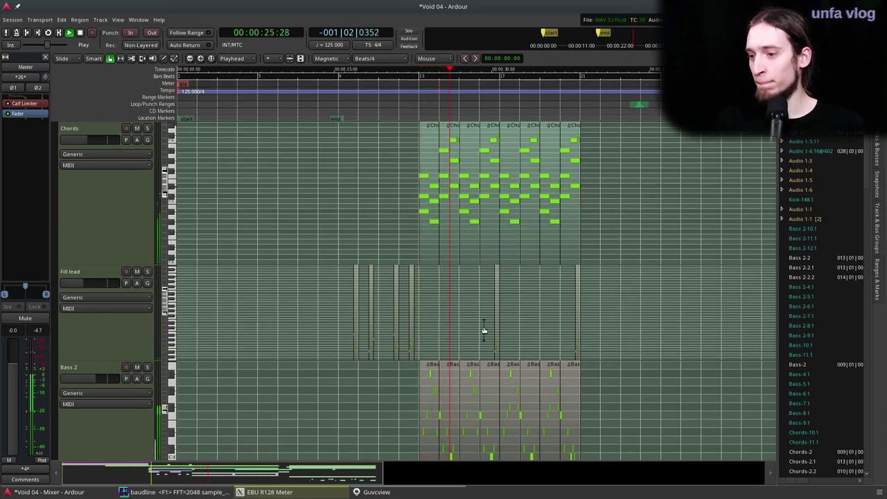
pyautogui.scroll(-8, 496, 312)
pyautogui.scroll(5, 500, 313)
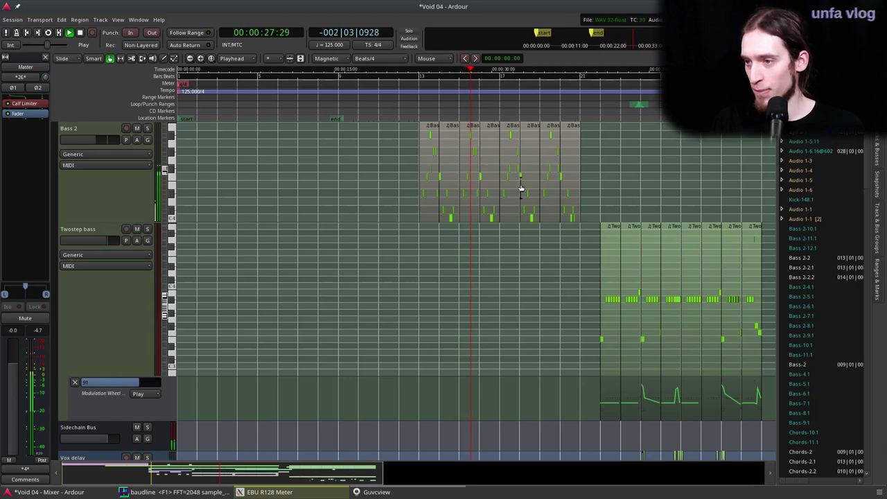
pyautogui.scroll(2, 504, 259)
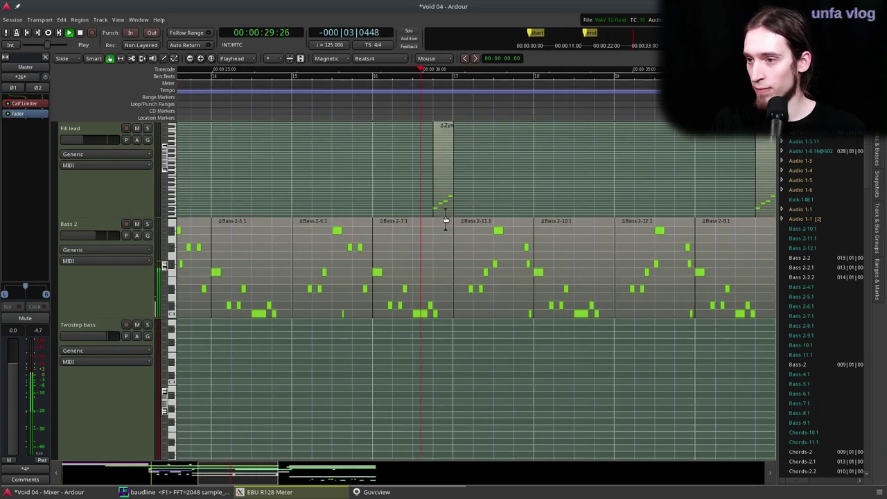
pyautogui.scroll(-1, 394, 290)
pyautogui.scroll(6, 624, 287)
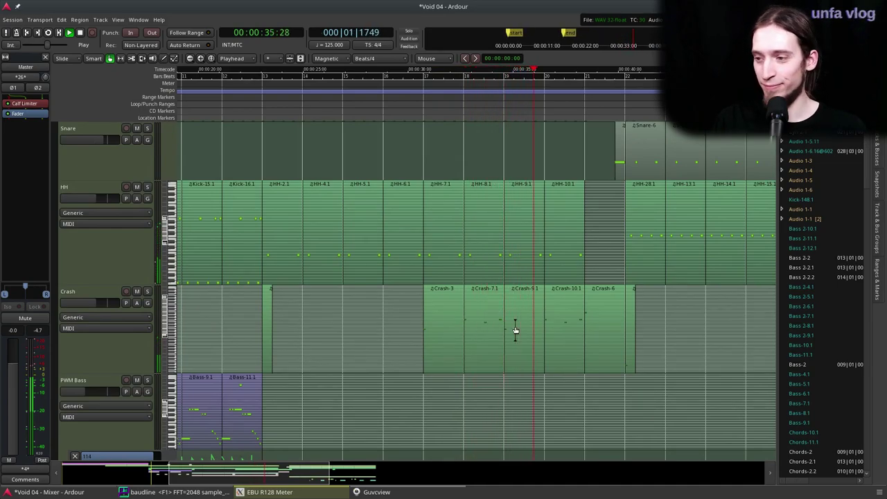
pyautogui.scroll(3, 616, 331)
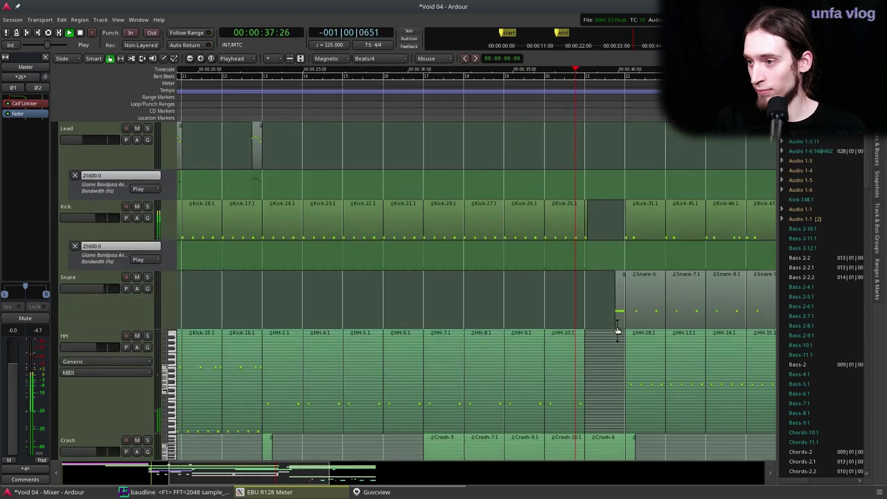
pyautogui.scroll(-8, 616, 331)
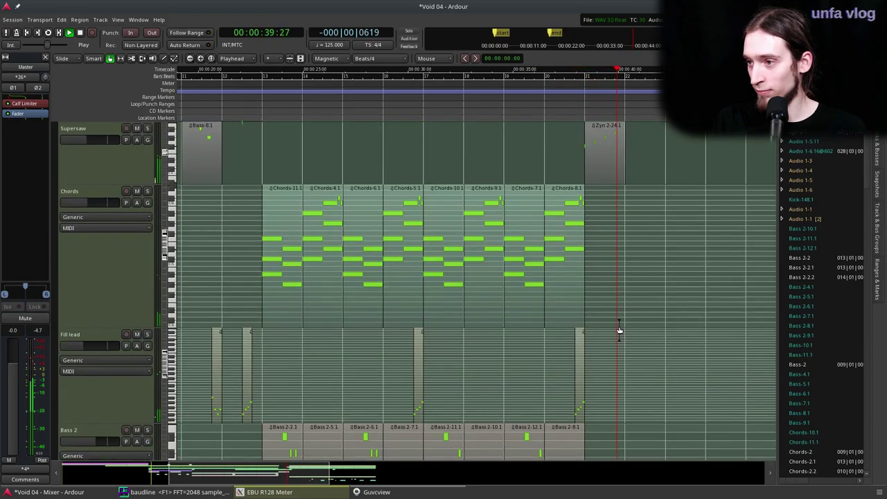
pyautogui.scroll(-1, 496, 351)
pyautogui.scroll(1, 693, 346)
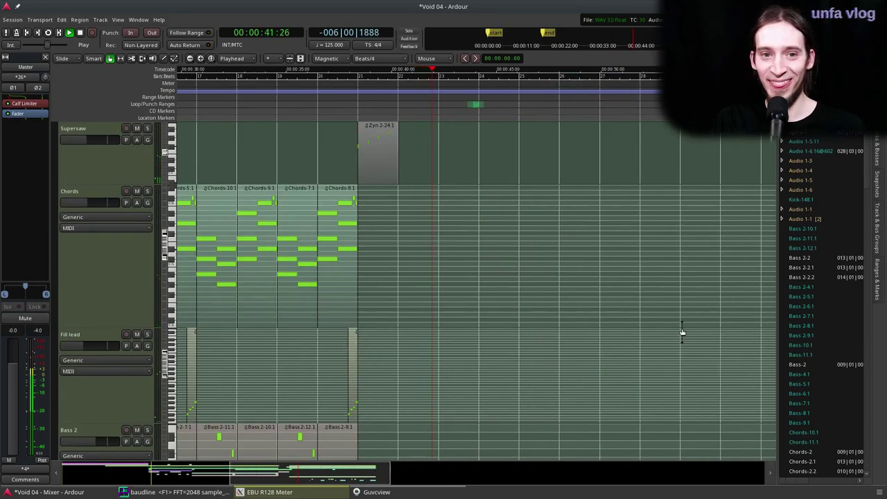
pyautogui.scroll(-10, 681, 331)
pyautogui.scroll(2, 682, 332)
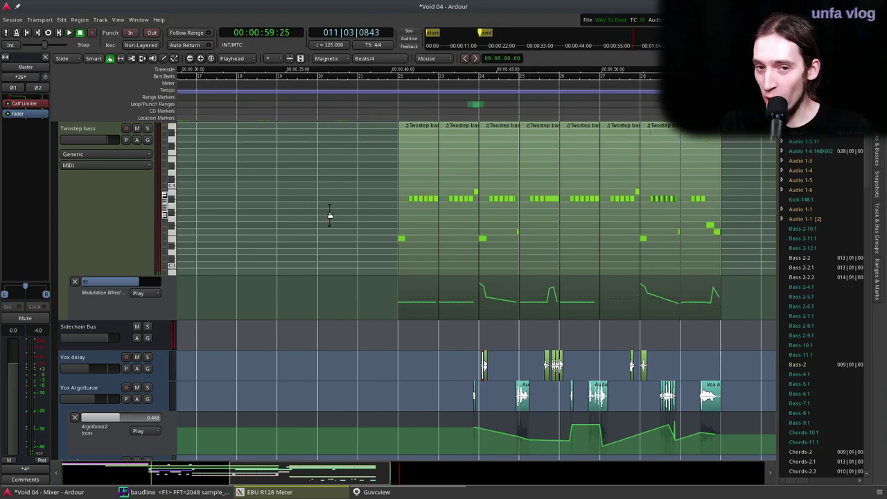
# Step: Return the playhead to the song start, solo the Engine track and play it
pyautogui.scroll(10, 372, 275)
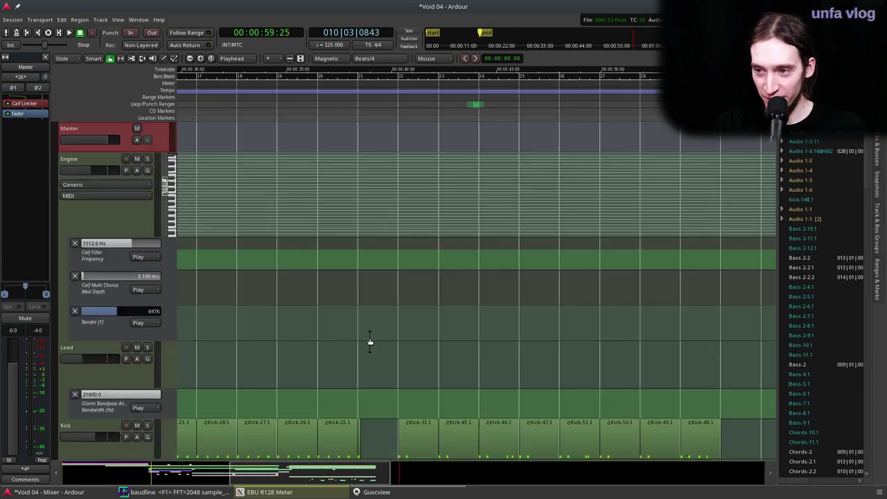
pyautogui.hscroll(-9, 318, 335)
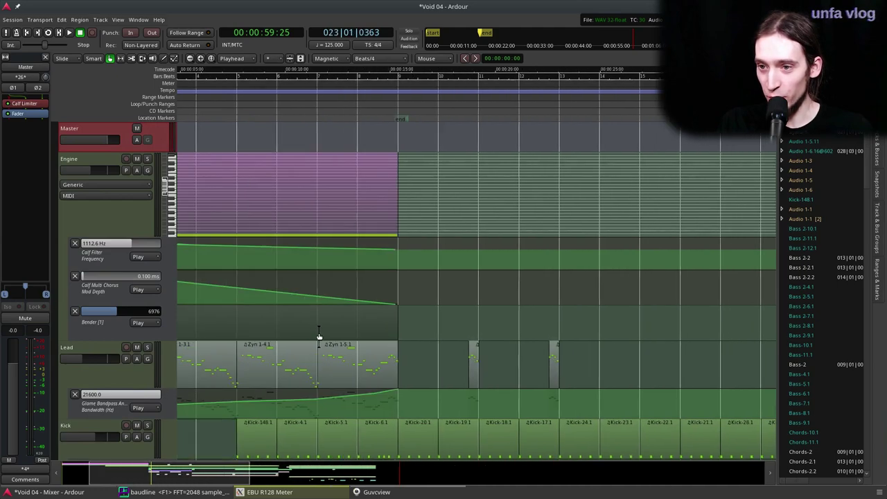
pyautogui.press('Home')
pyautogui.click(151, 158)
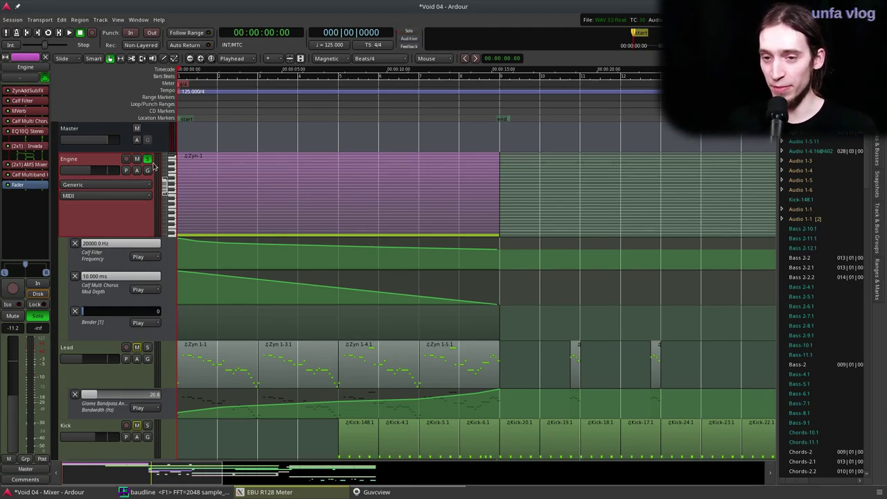
pyautogui.press('space')
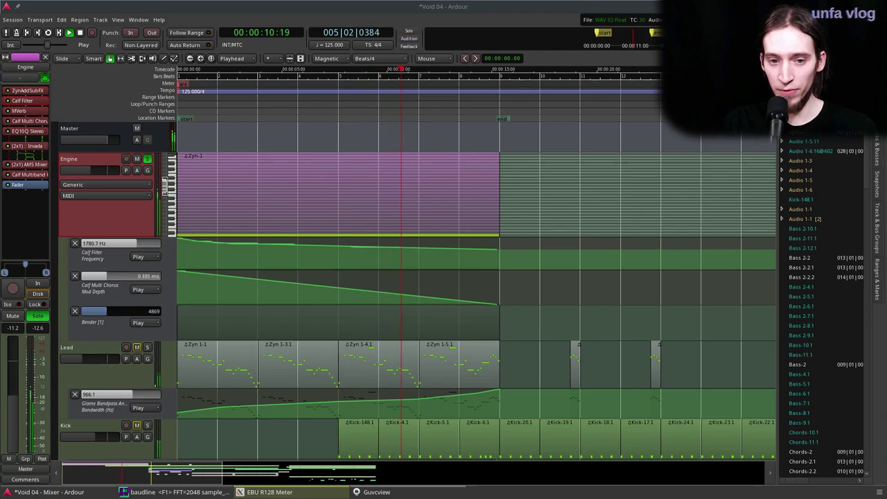
# Step: Inspect the Engine track's MVerb settings during playback, and finish by stopping playback and unsoloing the track
pyautogui.doubleClick(21, 111)
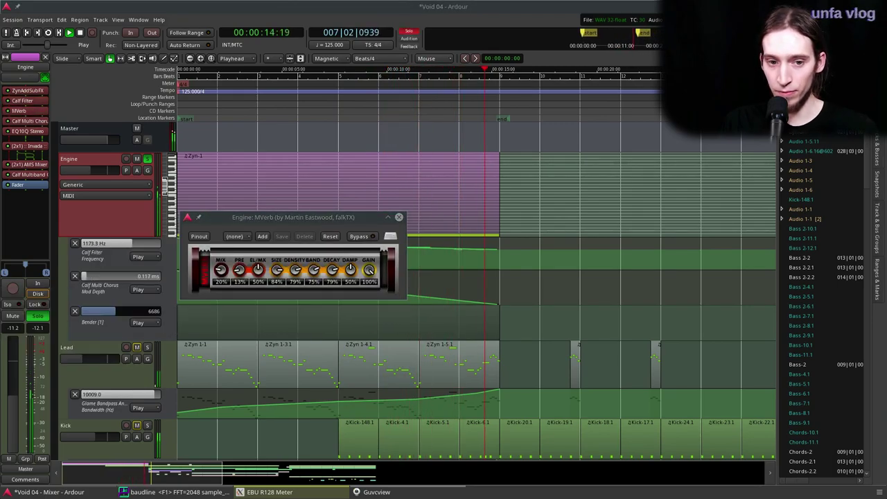
pyautogui.moveTo(0, 251); pyautogui.dragTo(504, 181)
pyautogui.press('space')
pyautogui.click(148, 159)
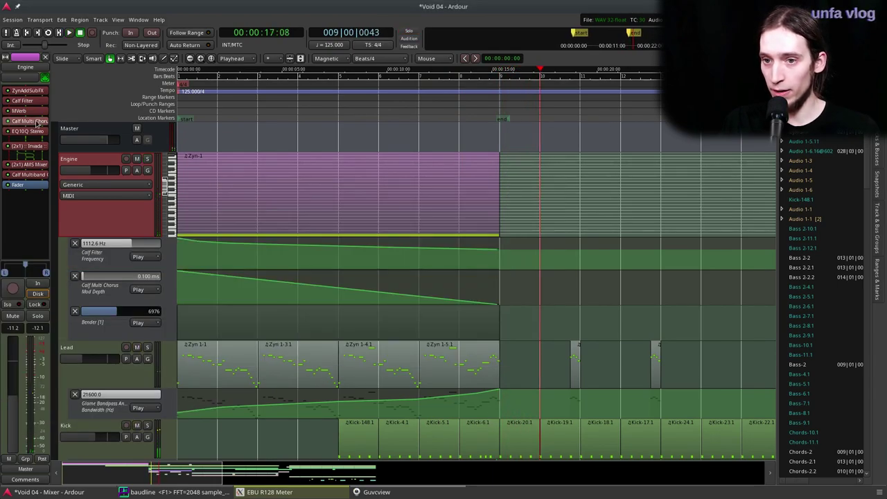
# Step: Examine the Engine track's Calf Multi Chorus settings and watch its modulation depth while playing the song from the start
pyautogui.doubleClick(29, 121)
pyautogui.moveTo(316, 160); pyautogui.dragTo(505, 144)
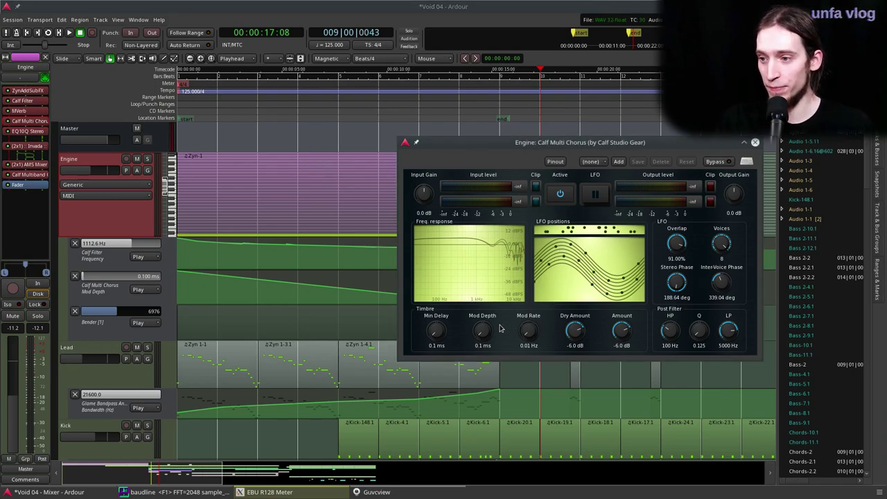
pyautogui.click(286, 105)
pyautogui.press('Home')
pyautogui.press('space')
pyautogui.doubleClick(28, 121)
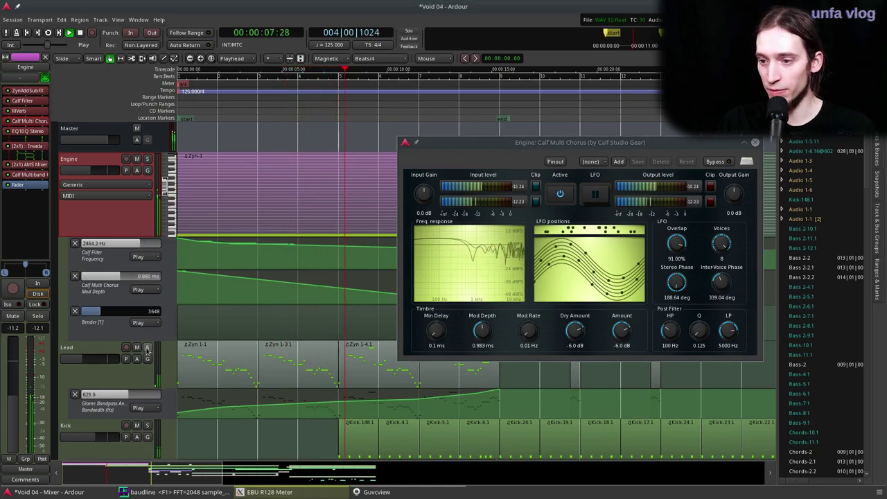
pyautogui.click(374, 10)
pyautogui.scroll(-1, 304, 309)
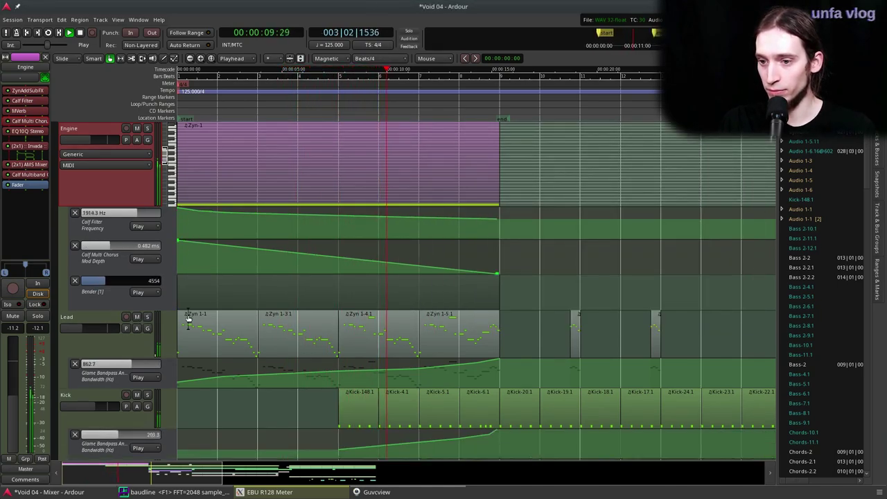
# Step: Solo the Lead track and open its Glame Bandpass Analog Filter settings
pyautogui.press('p')
pyautogui.press('p')
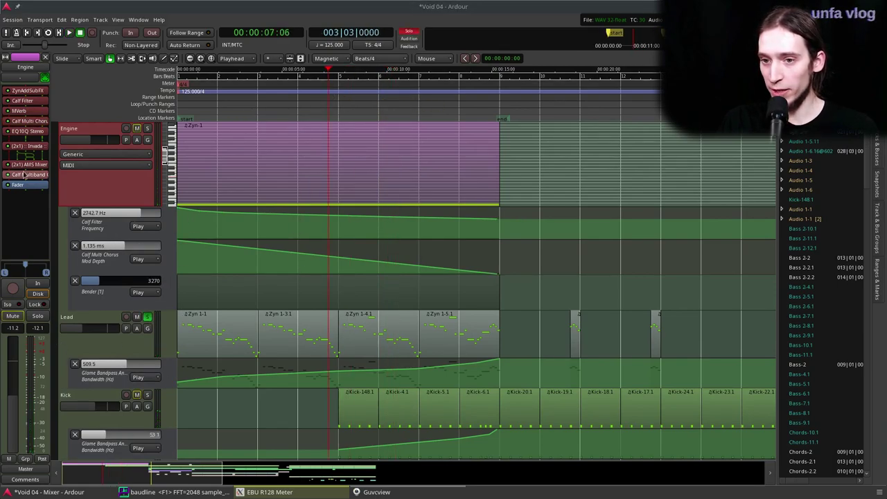
pyautogui.click(94, 317)
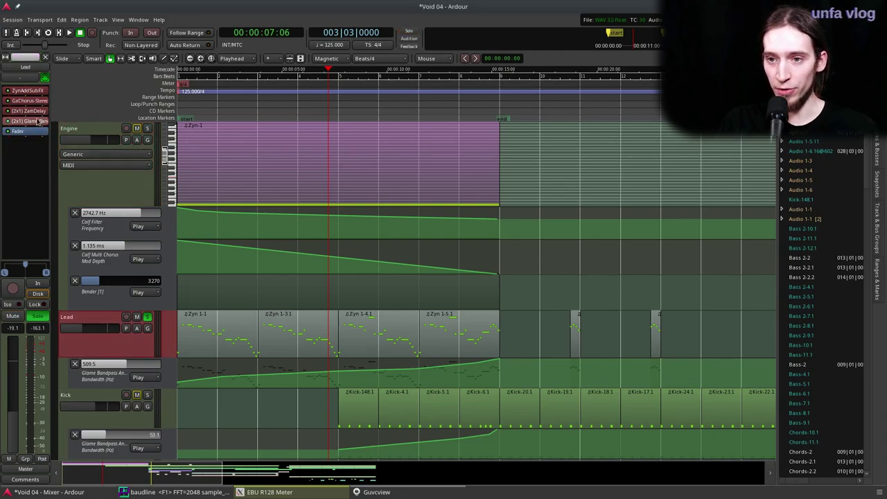
pyautogui.moveTo(1, 308); pyautogui.dragTo(512, 220)
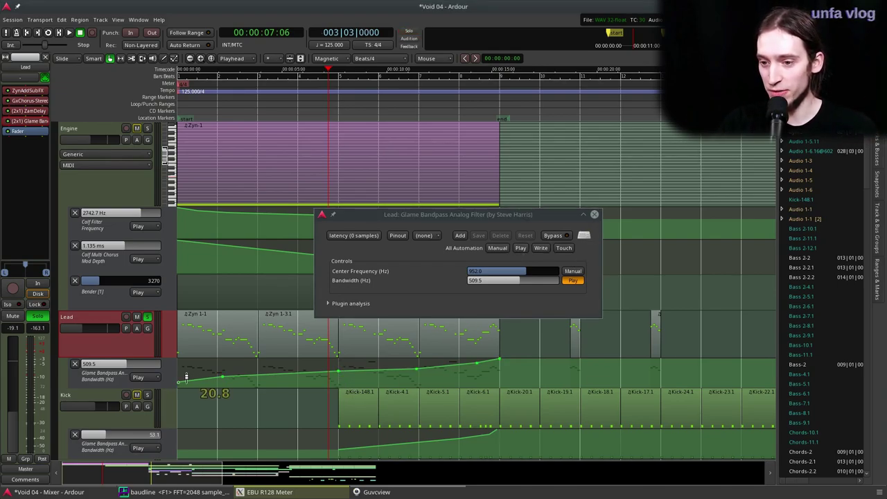
# Step: Close the filter window and play the intro from the song start to hear the Lead's bandwidth sweep, stopping just past bar 9
pyautogui.click(229, 116)
pyautogui.press('Home')
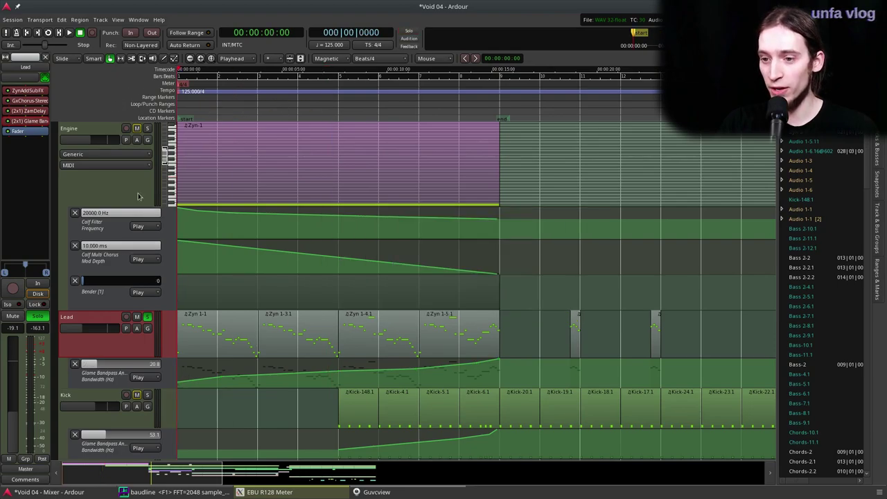
pyautogui.press('space')
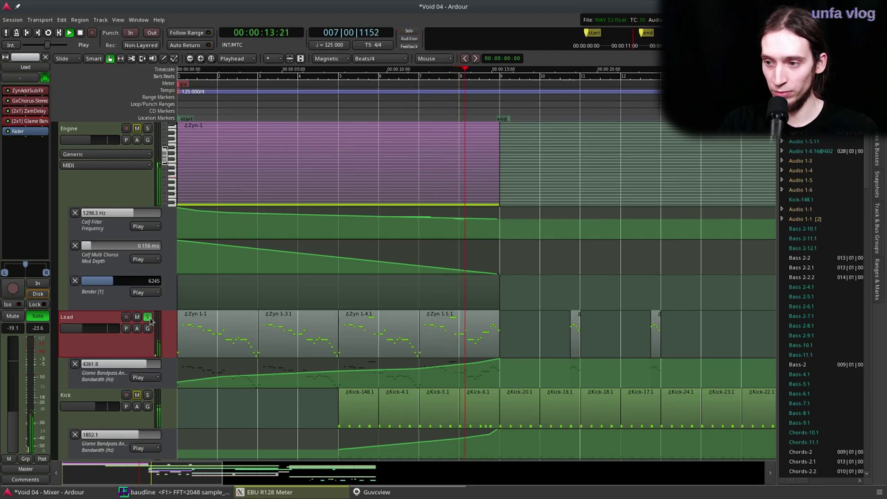
pyautogui.press('space')
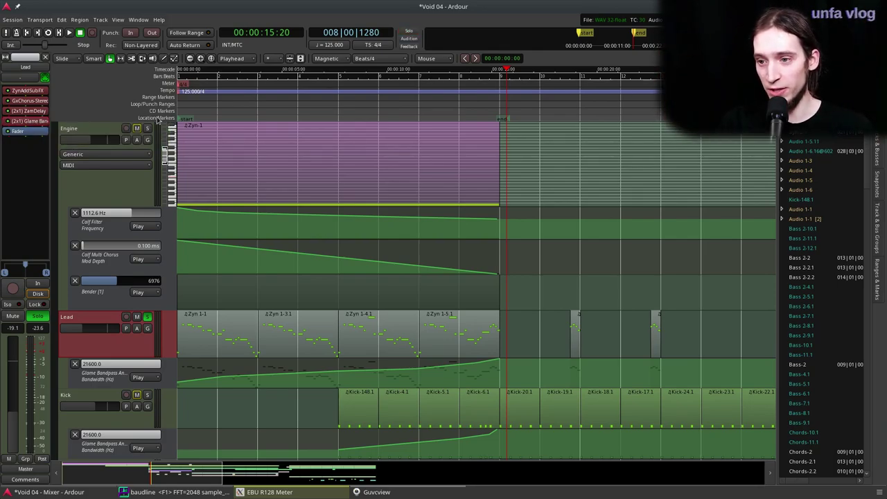
# Step: Solo the Kick track in place of the Lead and play its filtered build-up past bar 9
pyautogui.click(450, 106)
pyautogui.press('space')
pyautogui.scroll(-3, 575, 320)
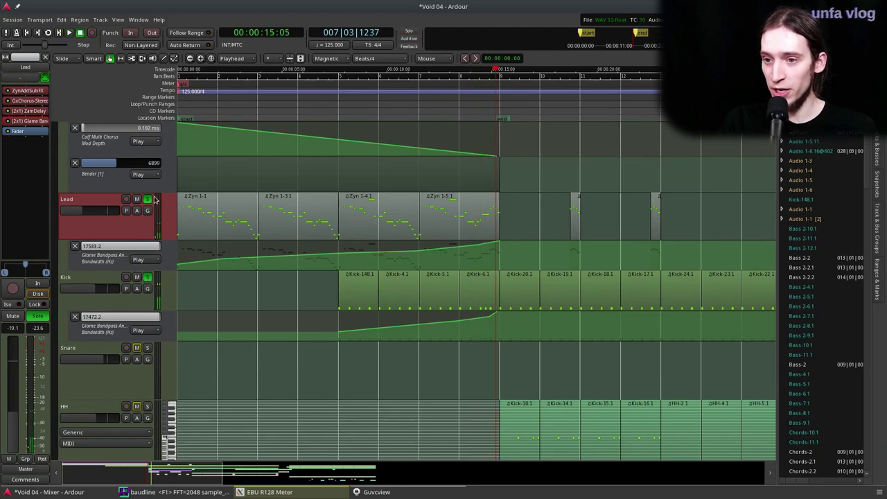
pyautogui.click(339, 104)
pyautogui.press('space')
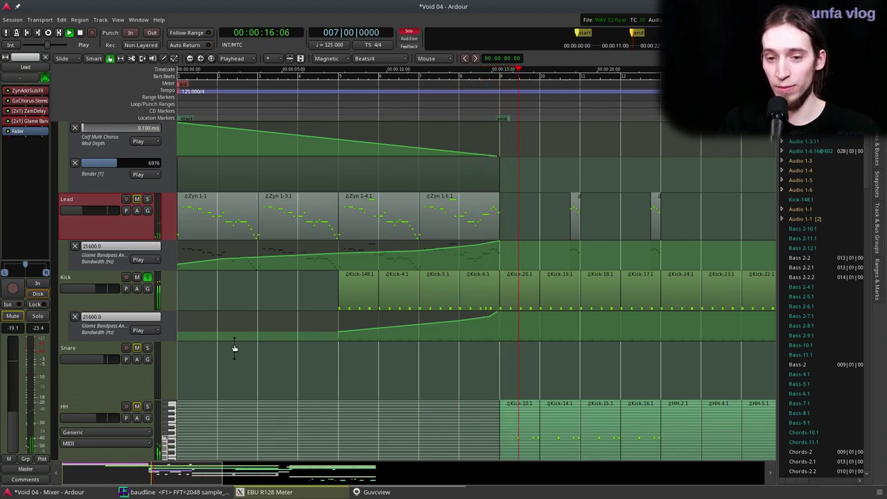
pyautogui.press('space')
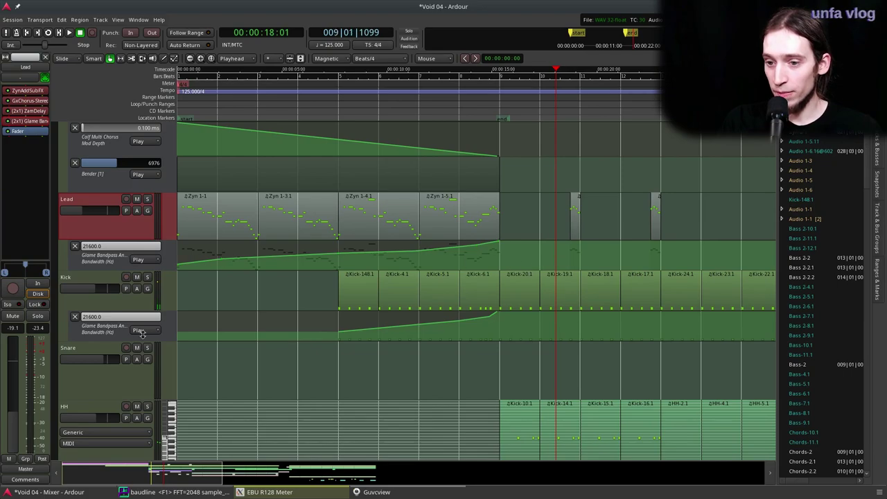
# Step: Solo the HH track and play its hi-hat pattern from about bar 9, zooming in on the notes
pyautogui.scroll(-1, 309, 396)
pyautogui.click(524, 103)
pyautogui.press('space')
pyautogui.click(148, 372)
pyautogui.scroll(-1, 557, 358)
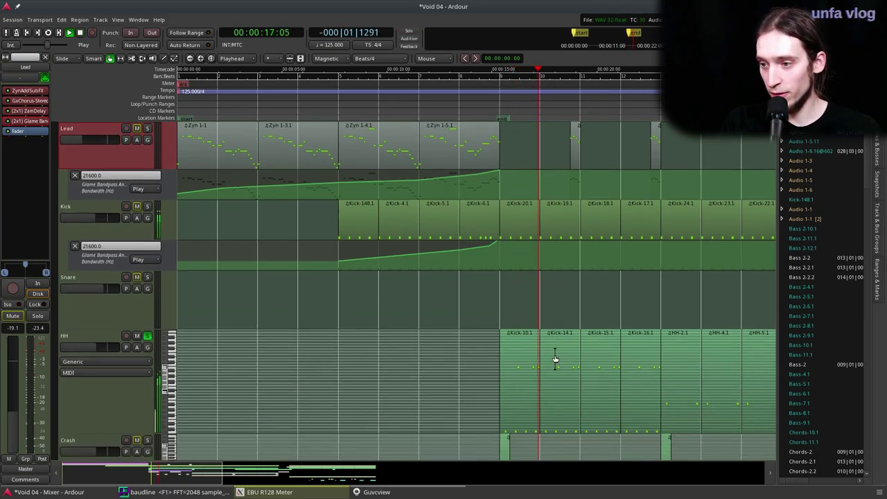
pyautogui.press('=')
pyautogui.scroll(-1, 474, 390)
pyautogui.press('space')
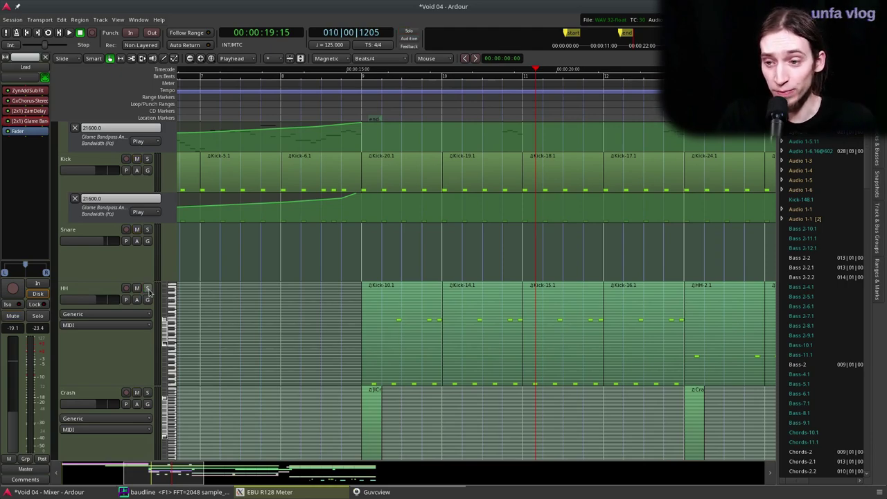
# Step: Play the full mix onward from bar 11 without any solo, stopping before bar 12
pyautogui.press('space')
pyautogui.scroll(-1, 355, 320)
pyautogui.press('space')
pyautogui.scroll(-3, 454, 291)
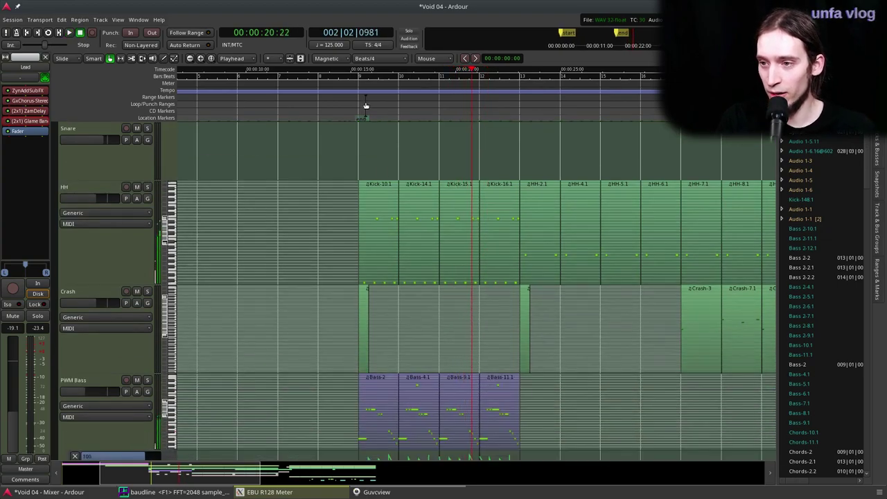
# Step: Place the playhead just before bar 9 and solo the PWM Bass track
pyautogui.click(353, 76)
pyautogui.scroll(-5, 329, 262)
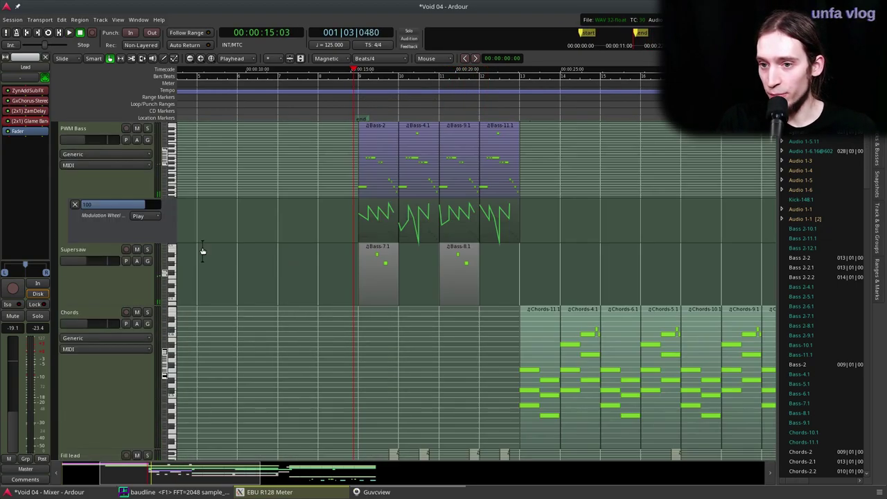
pyautogui.scroll(2, 199, 252)
pyautogui.scroll(1, 273, 243)
pyautogui.click(147, 218)
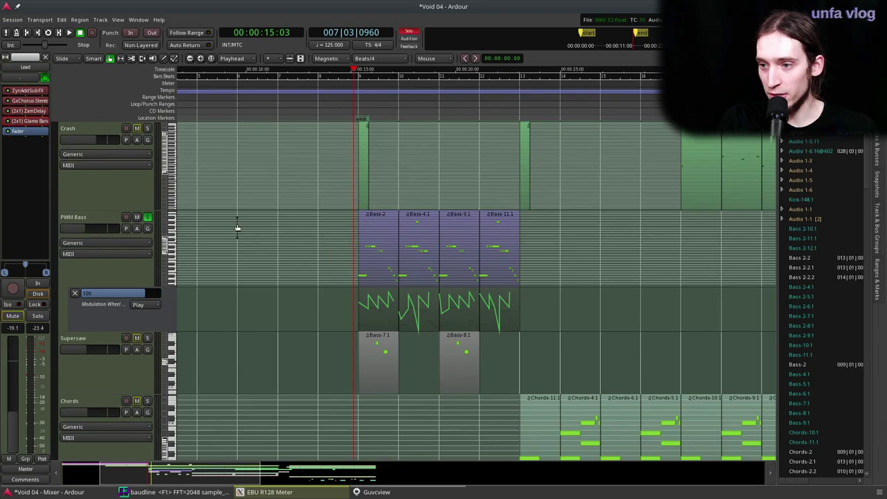
# Step: Play the soloed PWM Bass track from bar 9 to bar 11, following its notes and Modulation Wheel automation
pyautogui.press('space')
pyautogui.scroll(2, 381, 251)
pyautogui.click(139, 270)
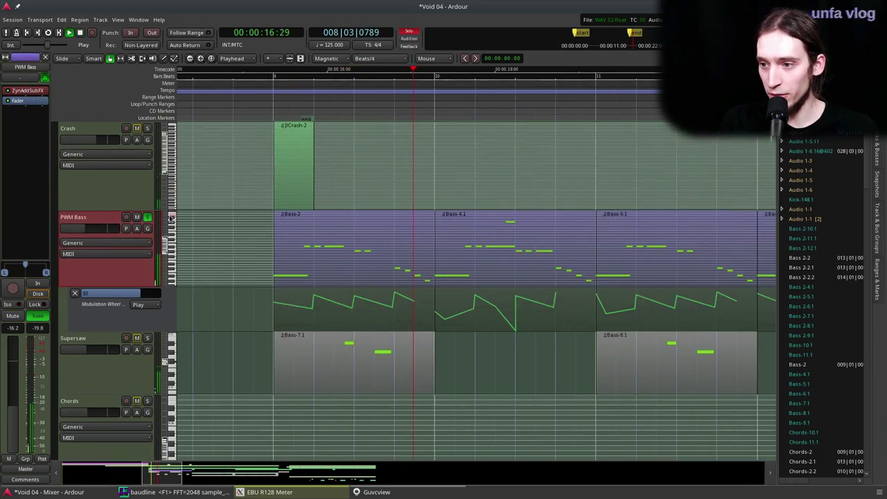
pyautogui.scroll(-1, 325, 251)
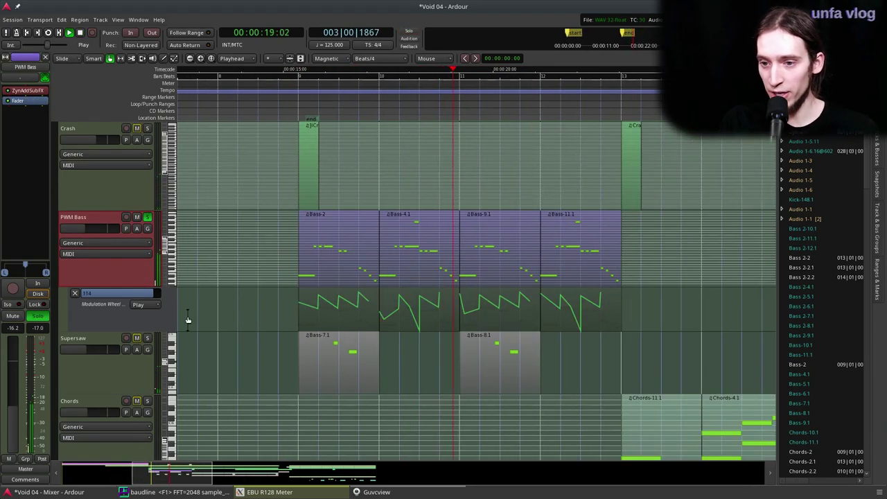
# Step: Open the PWM Bass track's ZynAddSubFX synth and examine its Macro Learn assignment for Slot 0
pyautogui.doubleClick(24, 92)
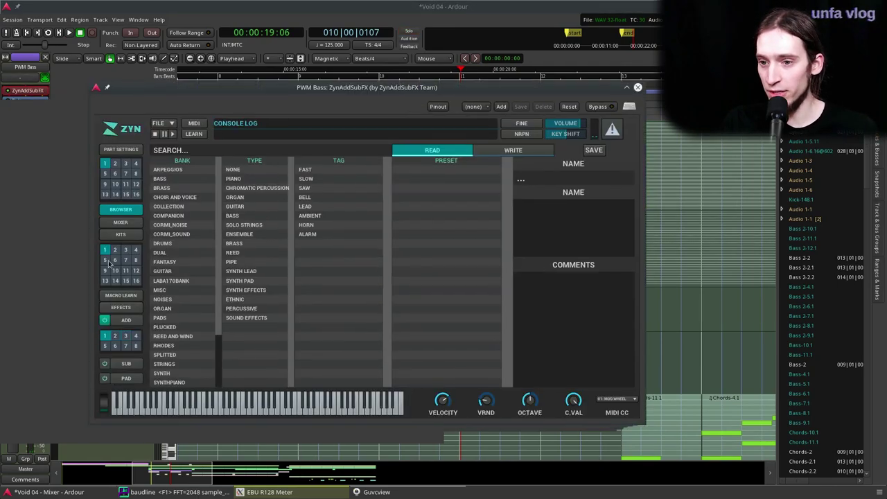
pyautogui.click(134, 297)
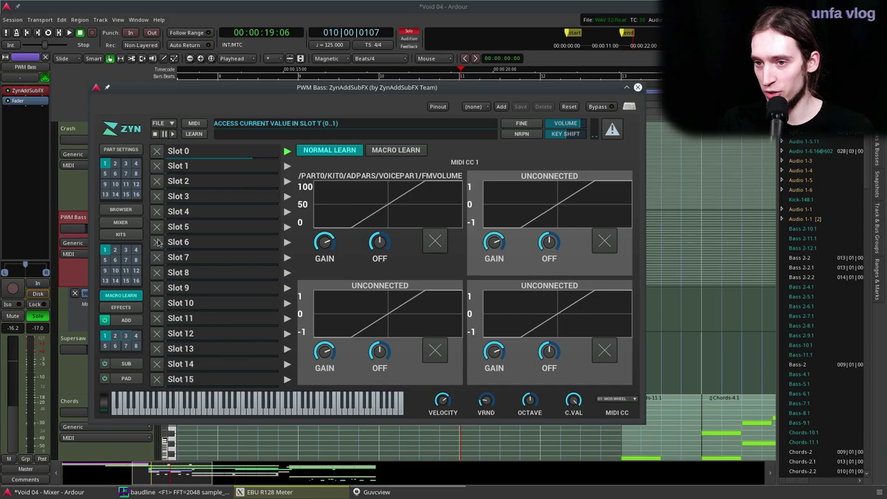
# Step: Examine the ADD synth's voice 2 modulation settings, including the modulator oscillator choices, and close the synth window
pyautogui.click(126, 320)
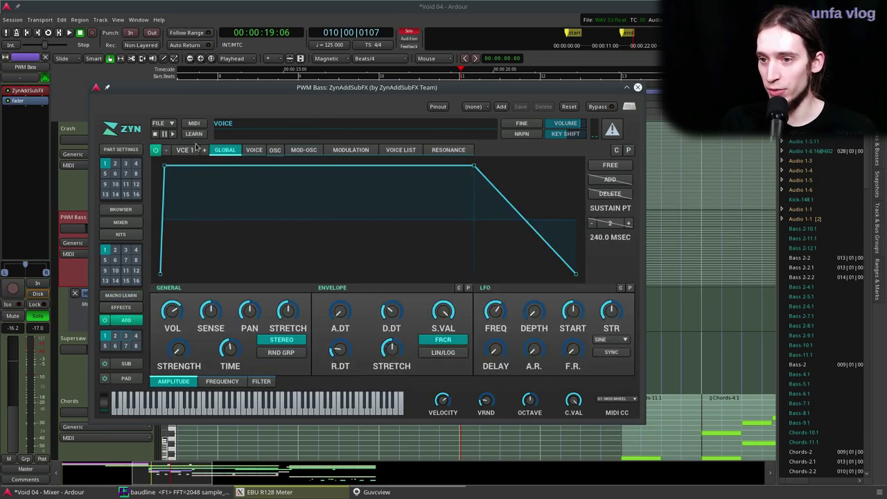
pyautogui.click(253, 153)
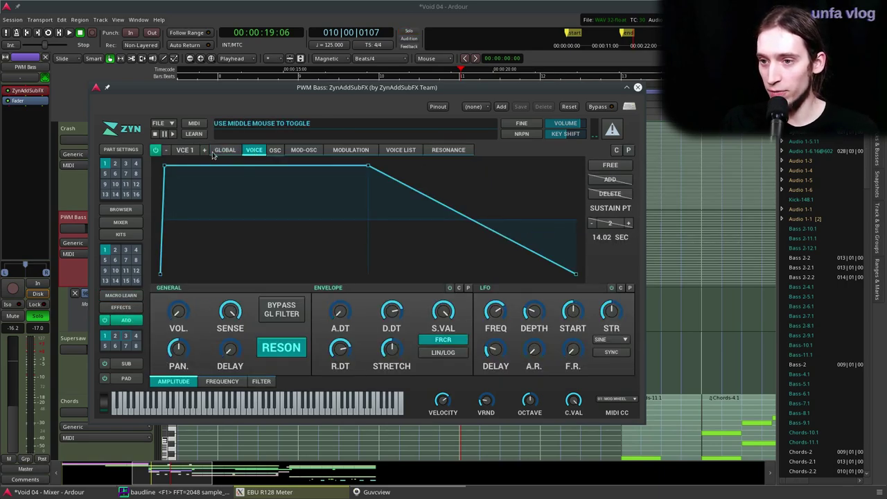
pyautogui.click(205, 150)
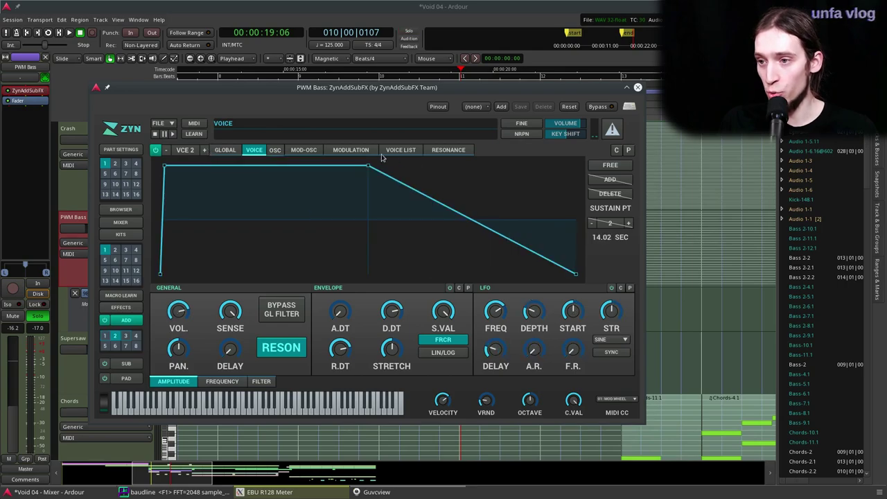
pyautogui.click(351, 153)
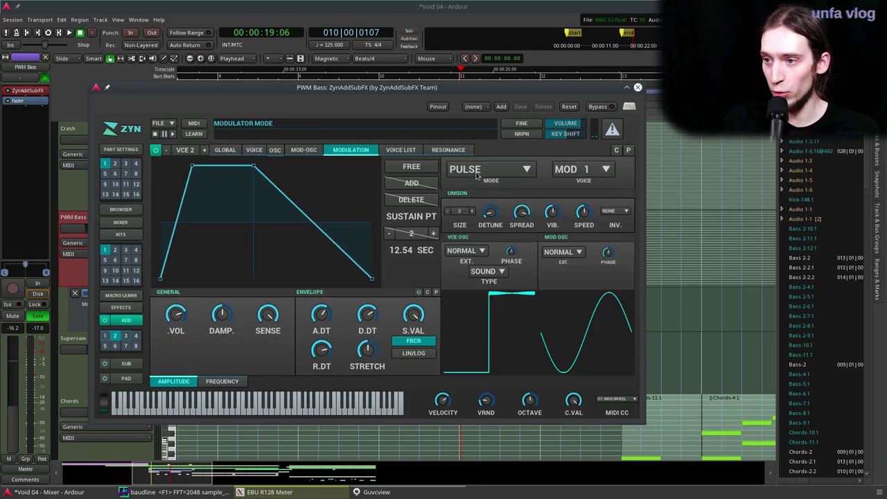
pyautogui.click(603, 169)
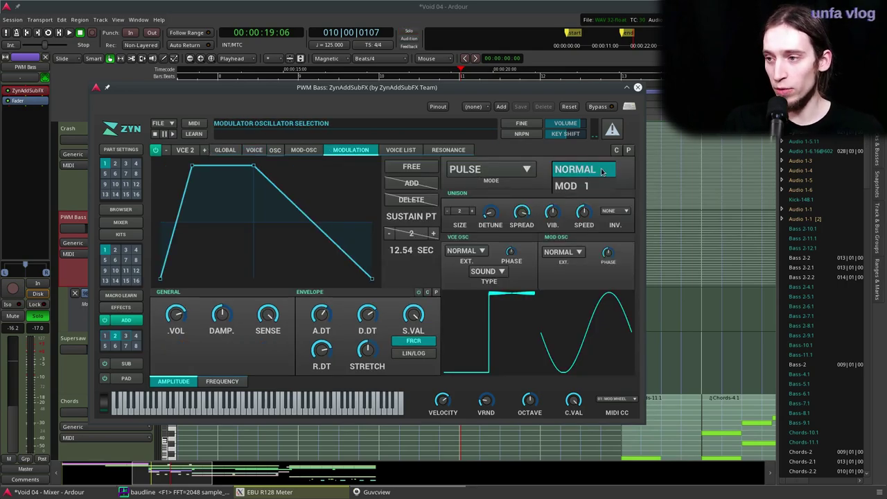
pyautogui.click(631, 181)
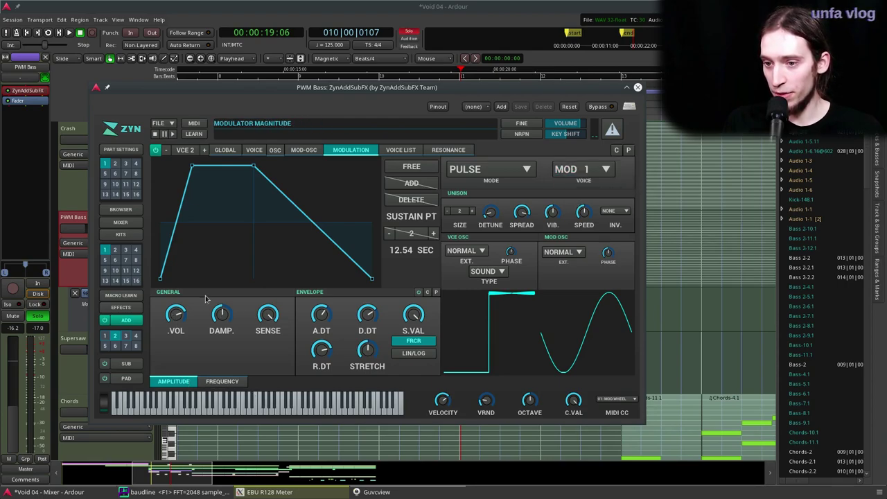
pyautogui.moveTo(197, 89); pyautogui.dragTo(374, 117)
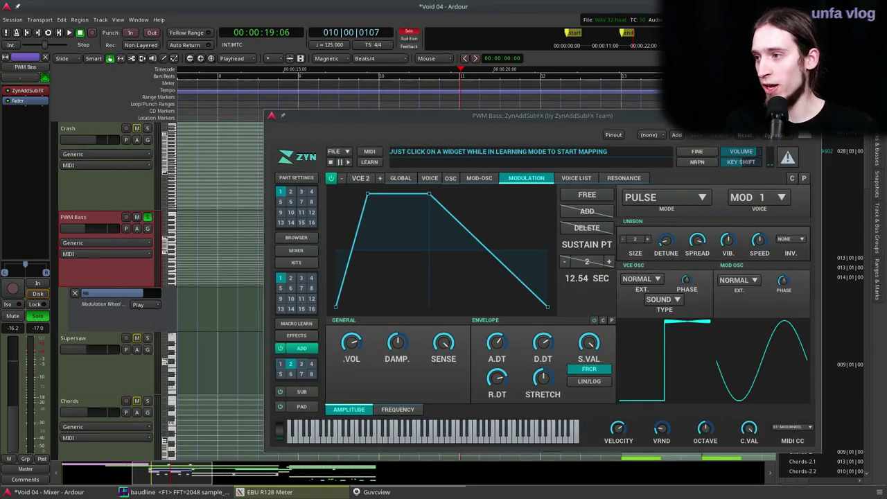
pyautogui.click(813, 116)
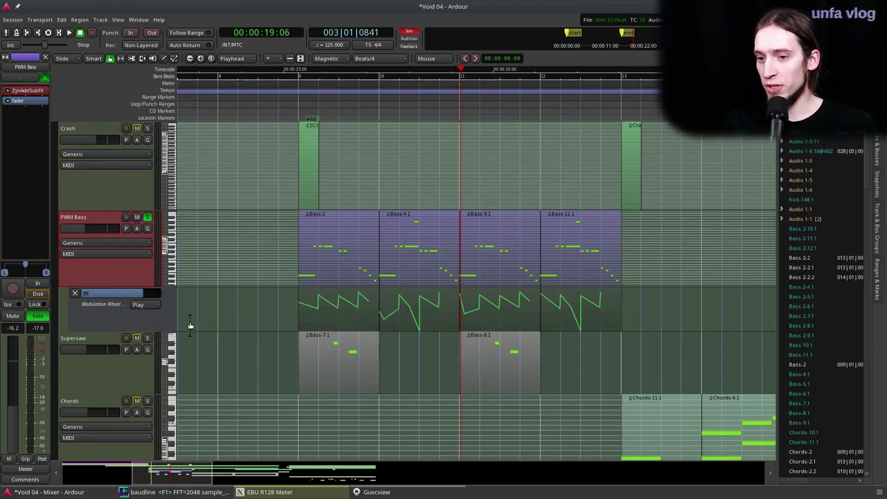
# Step: Look through the ZynAddSubFX processor automation slots available for the PWM Bass track without choosing one
pyautogui.click(136, 228)
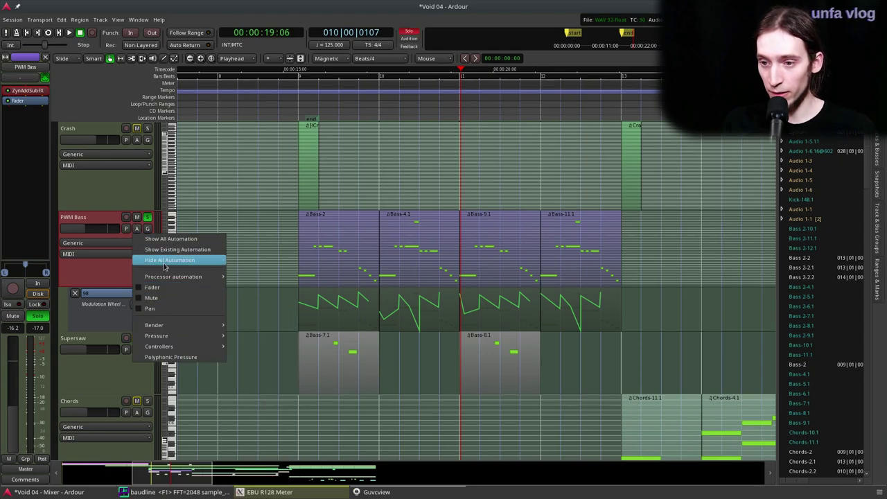
pyautogui.moveTo(165, 279)
pyautogui.moveTo(247, 277)
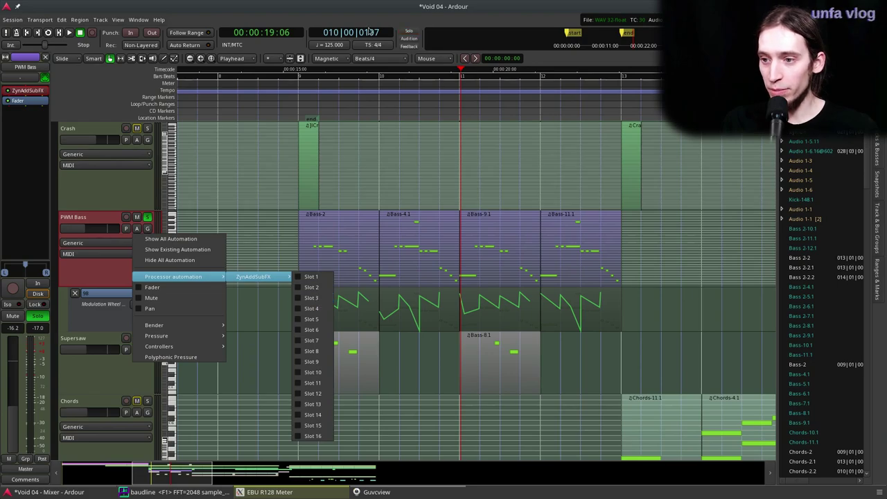
pyautogui.click(362, 143)
# Step: Copy the first PWM Bass region with its automation to just before bar 9, and delete the copy
pyautogui.click(333, 261)
pyautogui.moveTo(333, 261); pyautogui.dragTo(251, 264)
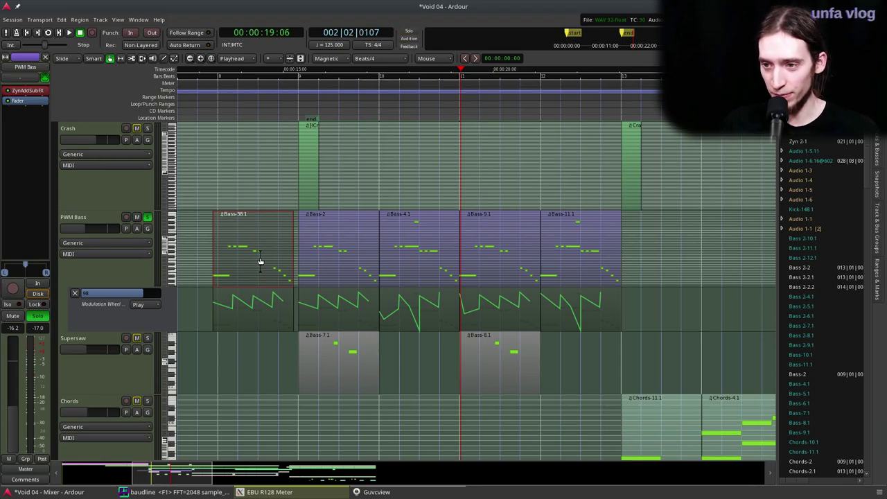
pyautogui.press('Delete')
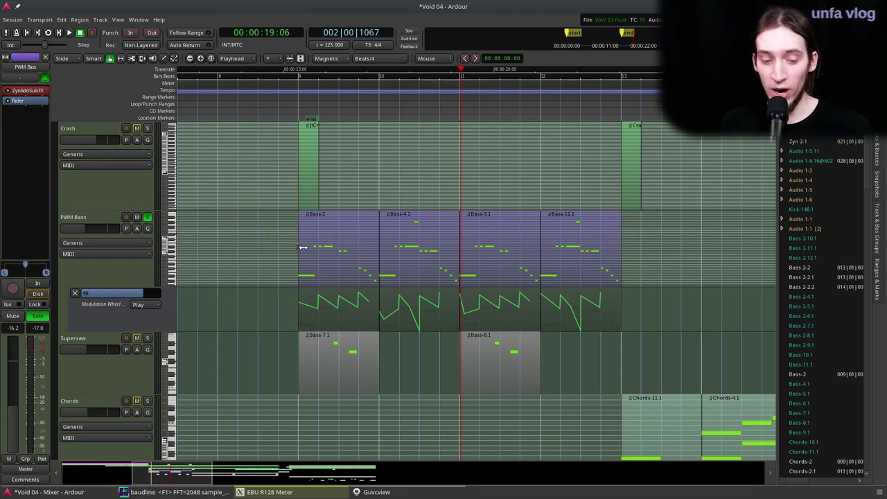
# Step: Range-select bar 9 of the PWM Bass track together with its Modulation Wheel automation lane
pyautogui.press('r')
pyautogui.moveTo(299, 219); pyautogui.dragTo(385, 244)
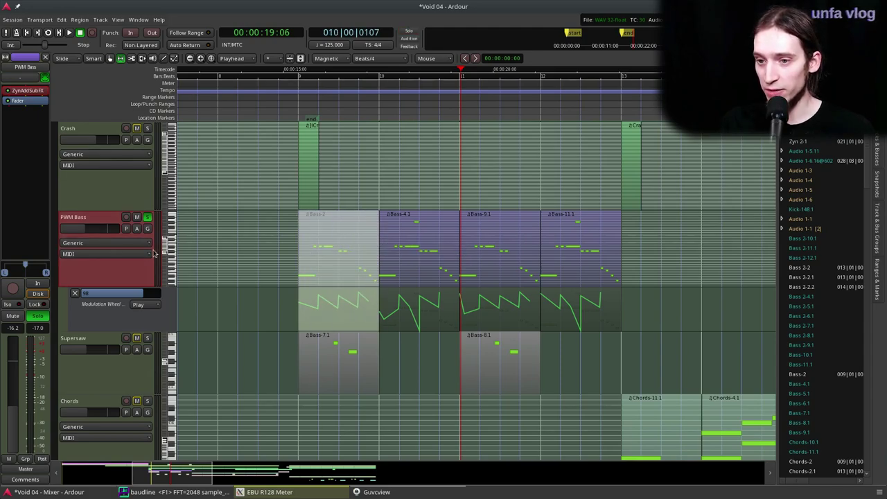
pyautogui.click(97, 321)
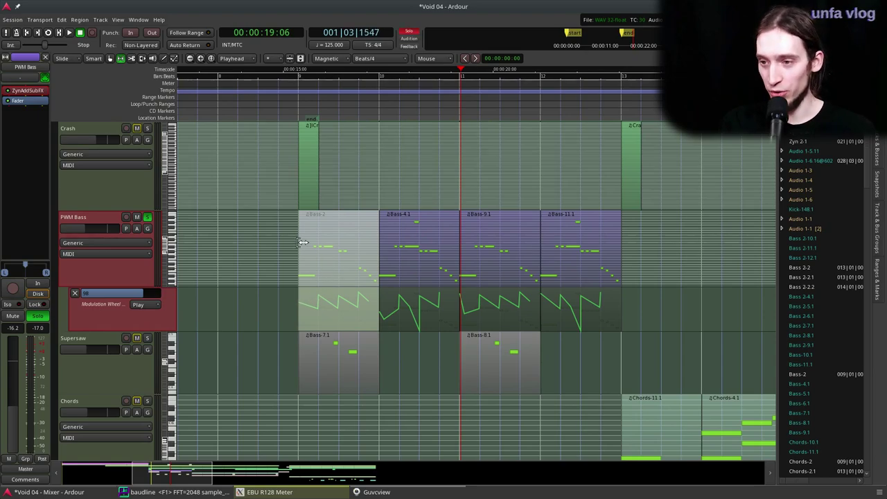
# Step: Place the playhead at bar 13 and set the edit point to Playhead
pyautogui.click(621, 88)
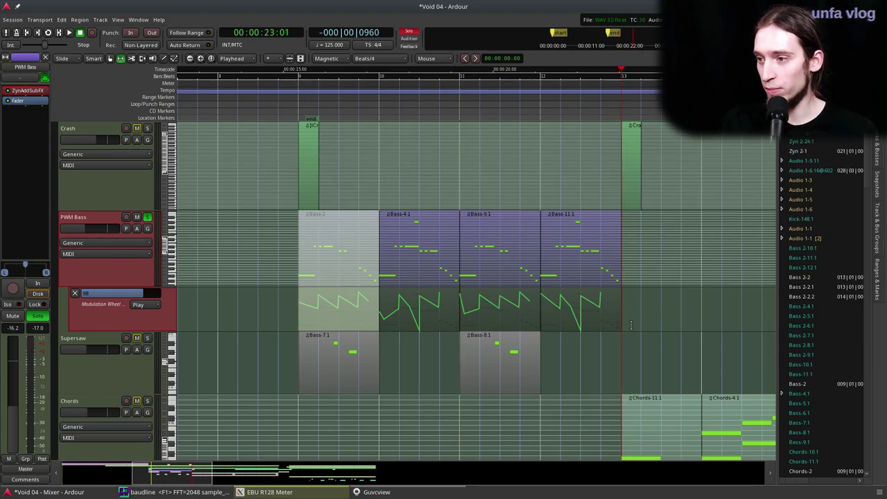
pyautogui.click(435, 64)
pyautogui.click(436, 39)
# Step: Paste the copied bar 9 range at bar 13 of the PWM Bass track, and delete the pasted region
pyautogui.press('=')
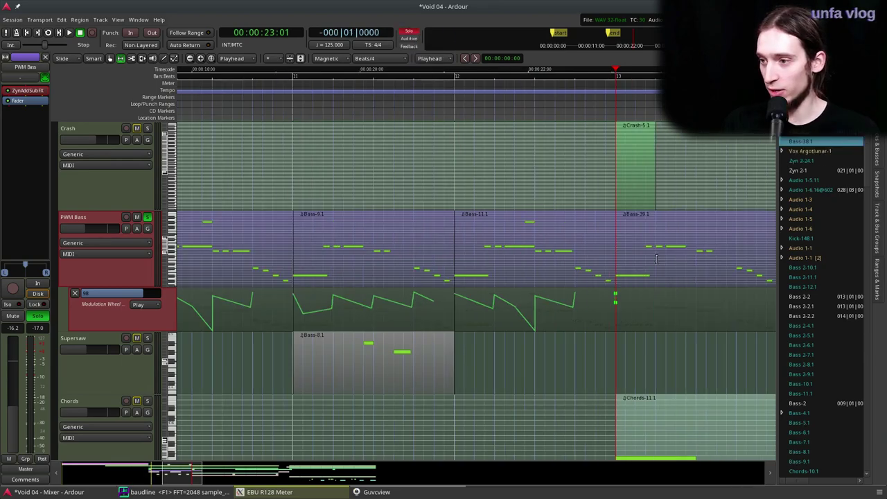
pyautogui.press('-')
pyautogui.press('g')
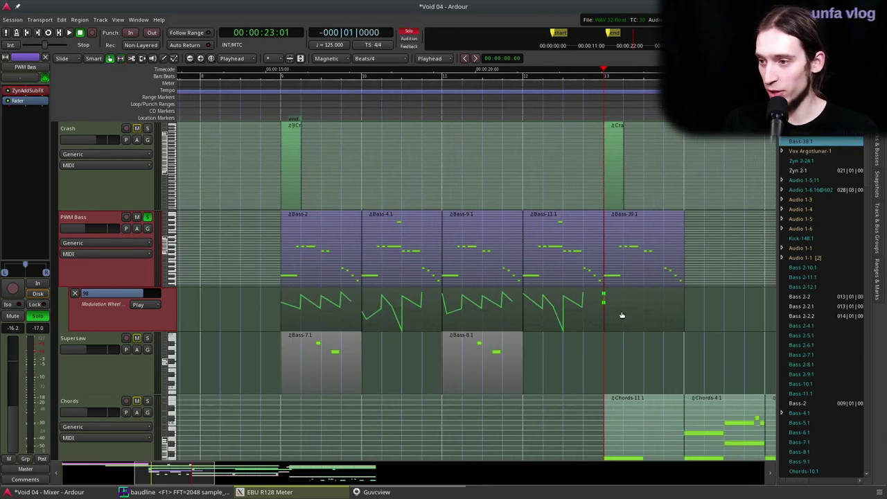
pyautogui.click(632, 248)
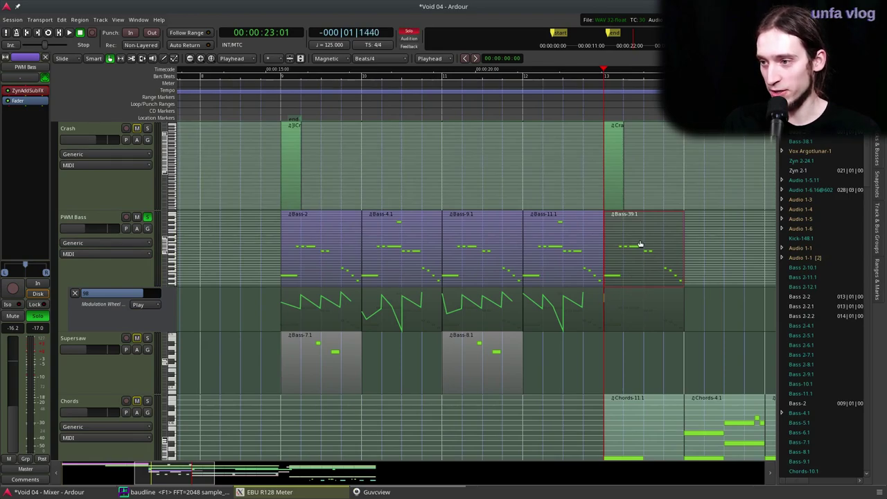
pyautogui.press('Delete')
# Step: Copy the Bass-2 region as an object, paste it at bar 13 with its automation, and delete the pasted region
pyautogui.click(320, 258)
pyautogui.hotkey('ctrl', 'c')
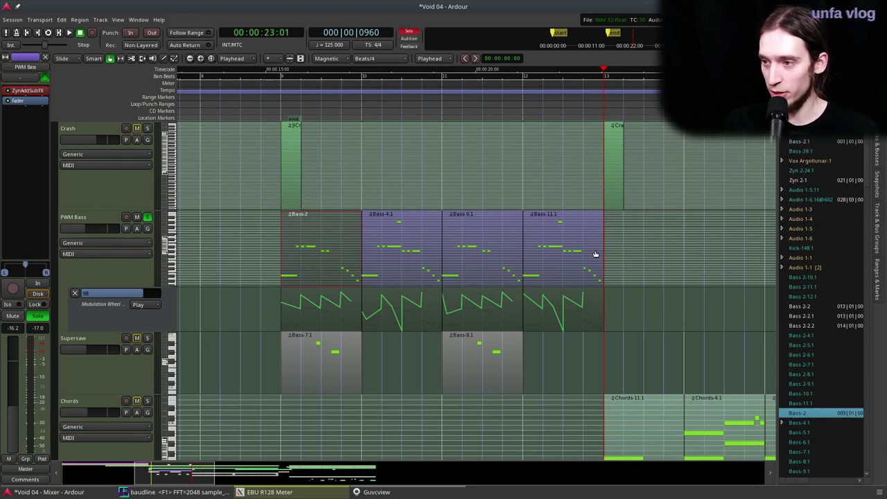
pyautogui.hotkey('ctrl', 'v')
pyautogui.click(644, 253)
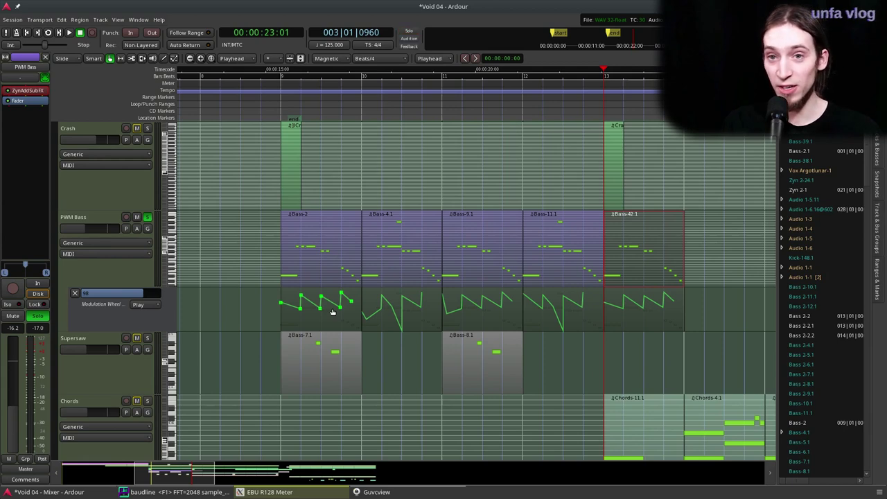
pyautogui.press('Delete')
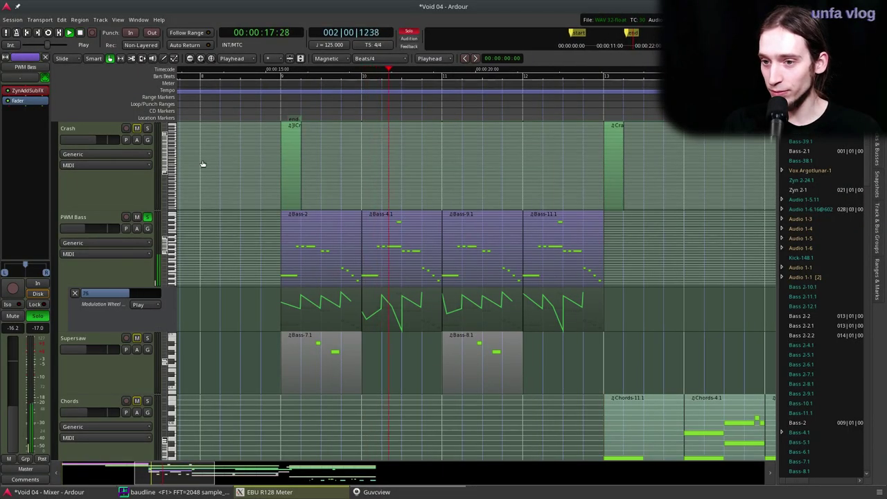
# Step: Play the soloed PWM Bass through bars 10 to 12 while following the dips in its Modulation Wheel automation
pyautogui.moveTo(402, 308); pyautogui.dragTo(406, 300)
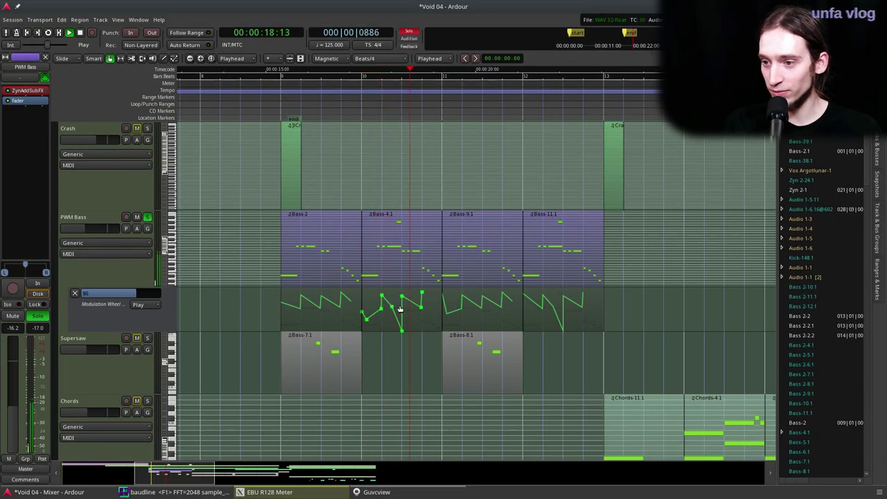
pyautogui.scroll(1, 481, 359)
pyautogui.press('space')
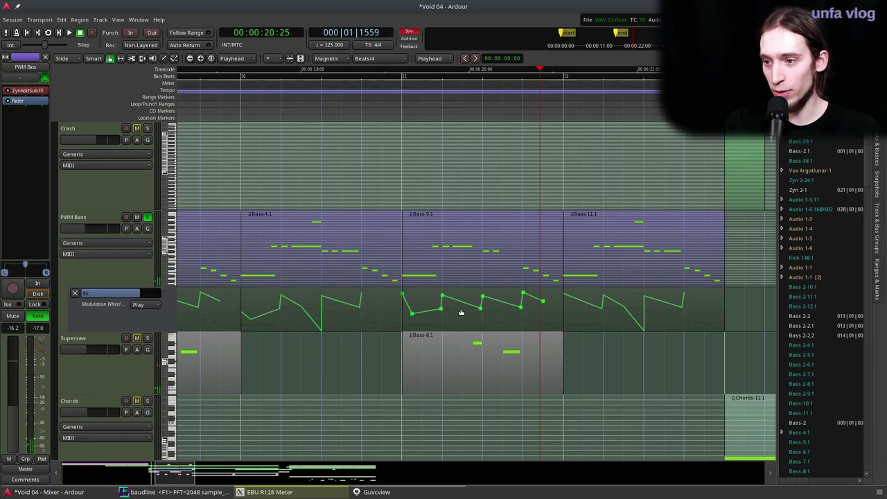
pyautogui.press('space')
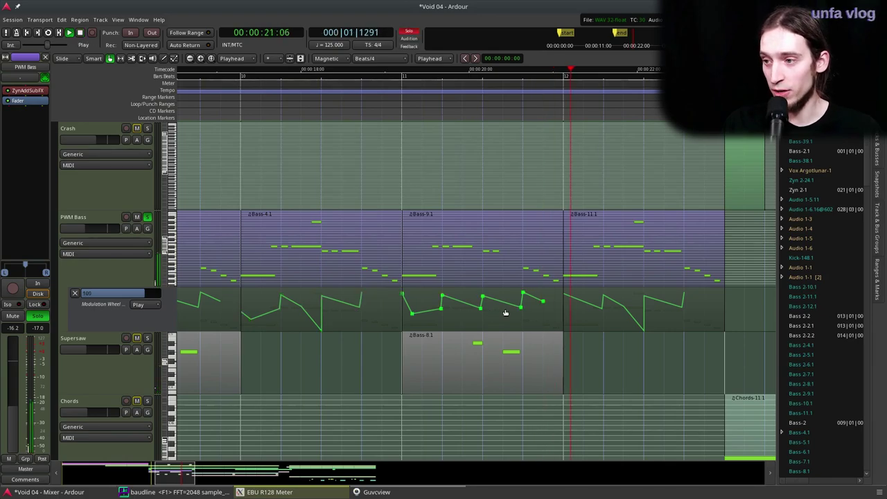
pyautogui.press('space')
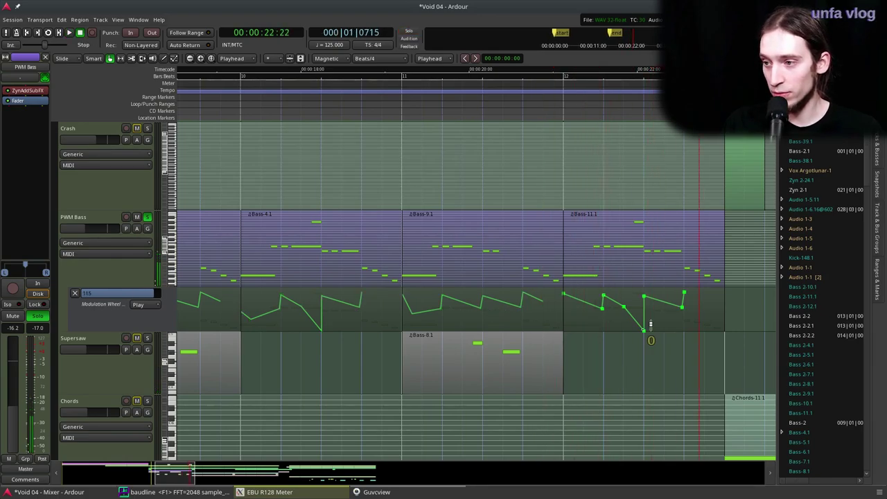
pyautogui.scroll(-1, 474, 334)
pyautogui.scroll(1, 334, 268)
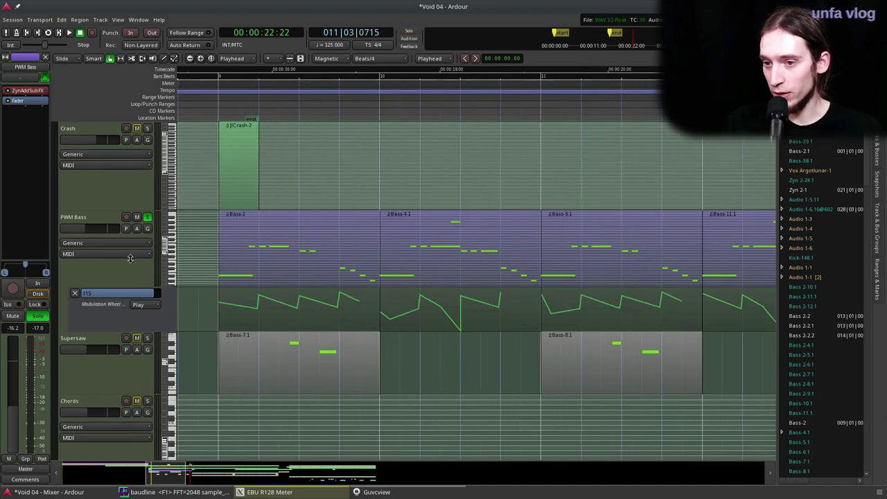
# Step: Solo the Supersaw track in place of PWM Bass and play its part in bar 9
pyautogui.click(147, 217)
pyautogui.click(147, 338)
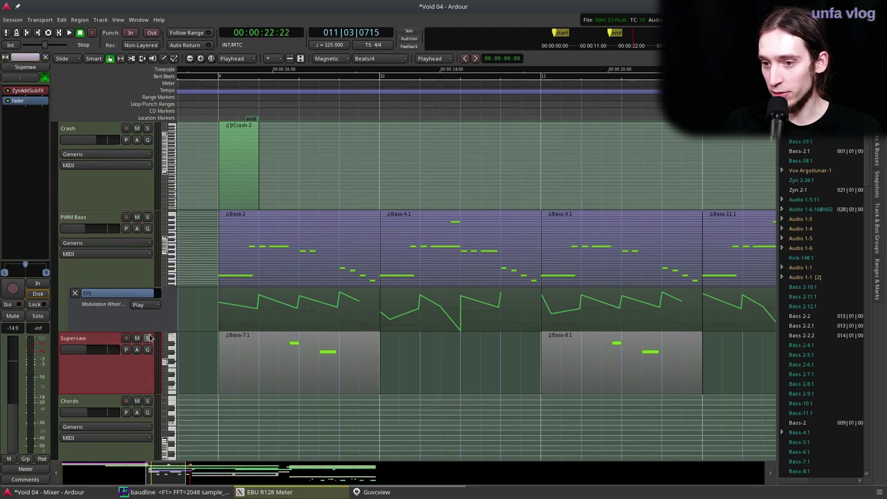
pyautogui.press('space')
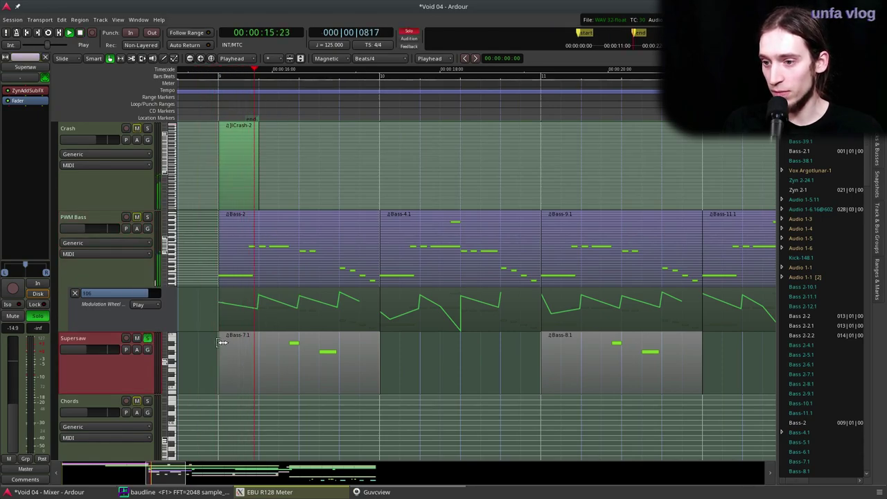
pyautogui.press('space')
# Step: Remove the Supersaw solo and play bar 9 in the full mix
pyautogui.click(148, 340)
pyautogui.press('space')
pyautogui.press('space')
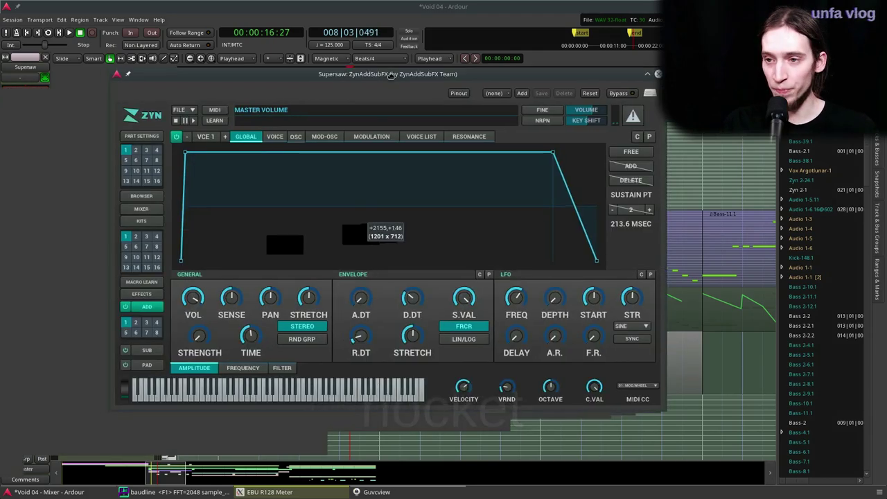
# Step: Examine the voice 1 oscillator waveform of the ADD synth in the Supersaw track's ZynAddSubFX
pyautogui.moveTo(389, 74); pyautogui.dragTo(393, 79)
pyautogui.click(153, 310)
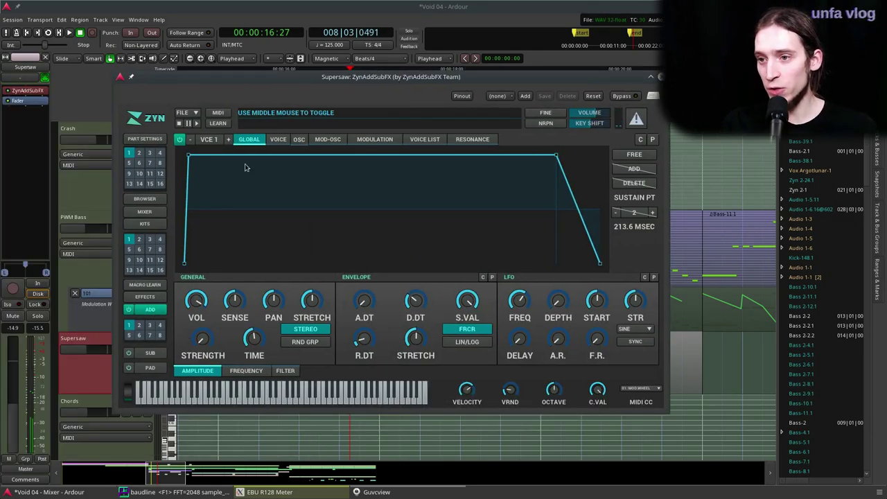
pyautogui.click(278, 139)
pyautogui.click(303, 141)
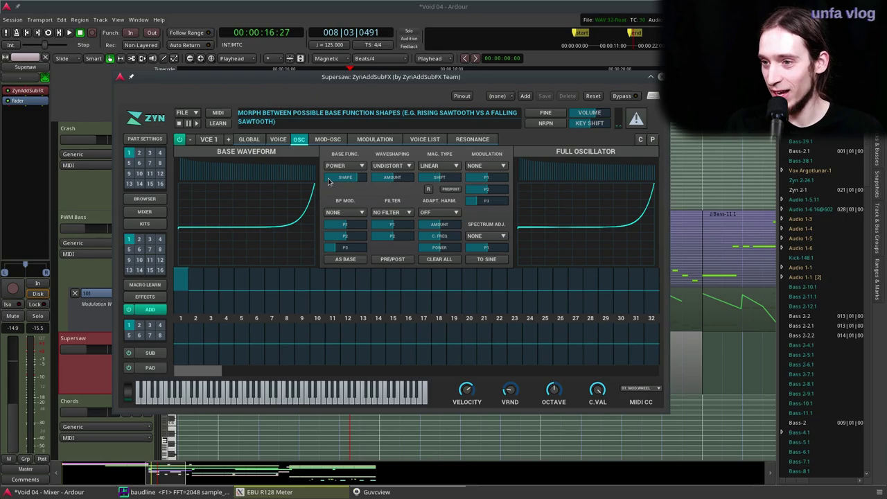
# Step: Examine voice 1's unison settings in the Supersaw's ADD synth and the distortion and EQ part insertion effects
pyautogui.click(374, 139)
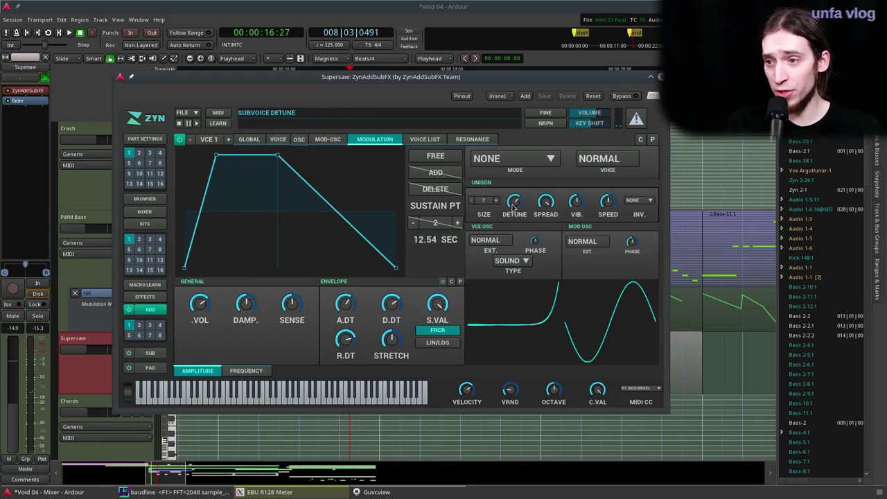
pyautogui.click(154, 299)
pyautogui.click(277, 140)
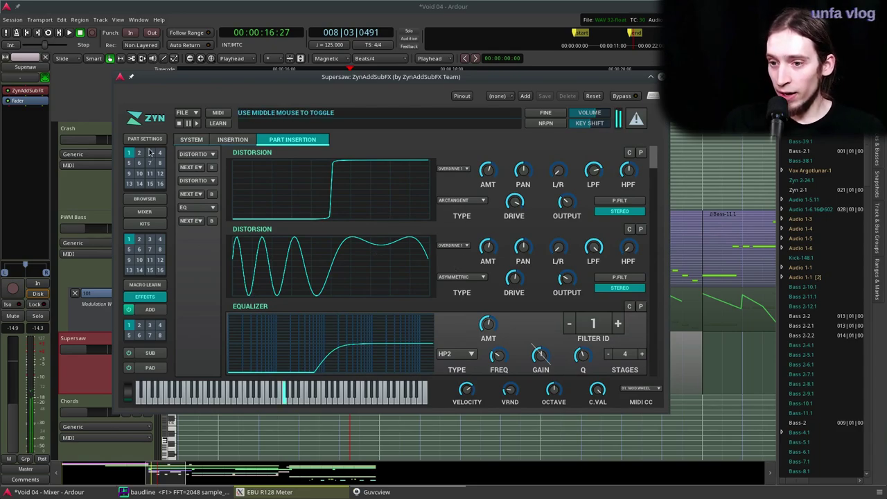
# Step: Examine the ADD synth's global frequency envelope and compare it with voice 1's own frequency envelope
pyautogui.click(153, 309)
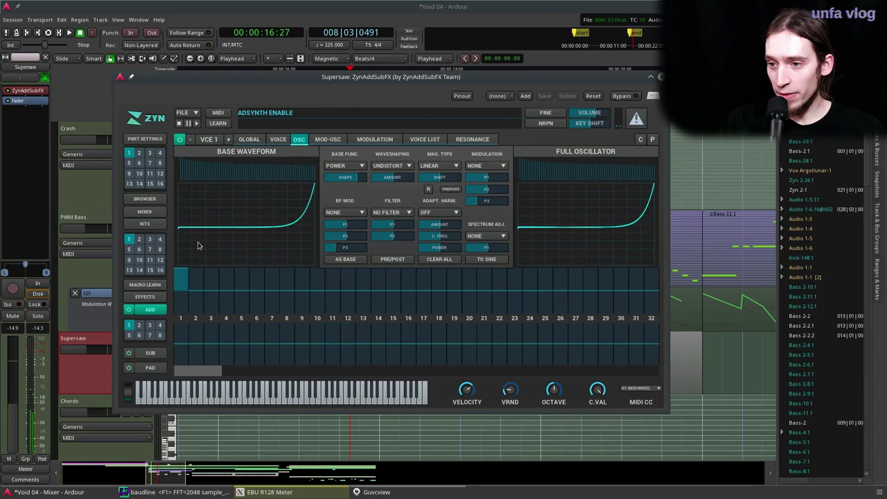
pyautogui.click(252, 140)
pyautogui.click(255, 372)
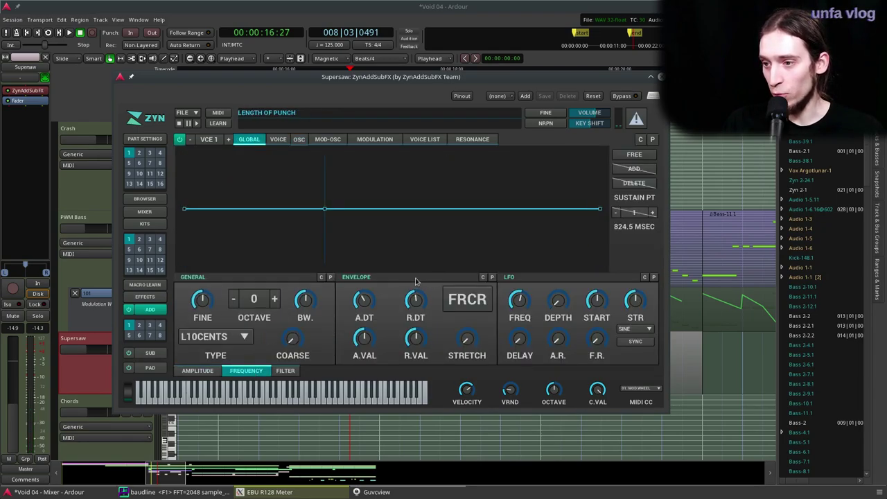
pyautogui.click(276, 139)
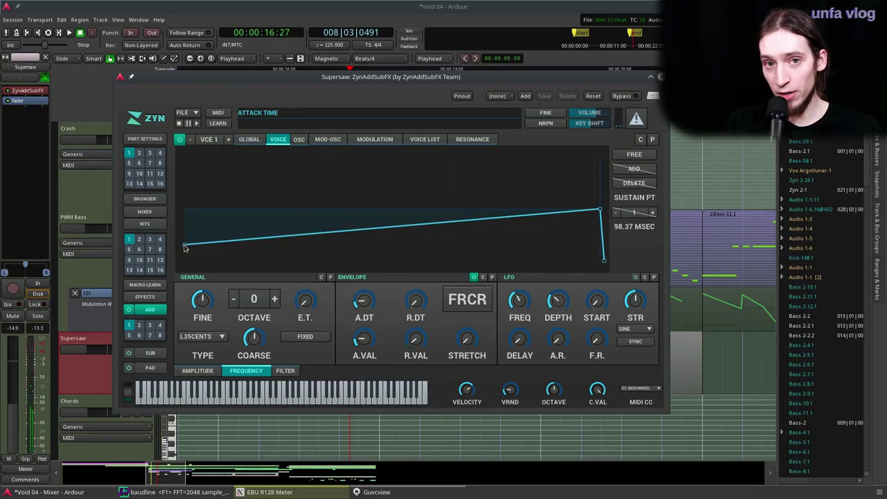
# Step: Flatten the start of voice 1's frequency envelope for comparison, and lower the starting point again for a rising pitch attack
pyautogui.moveTo(185, 246); pyautogui.dragTo(185, 206)
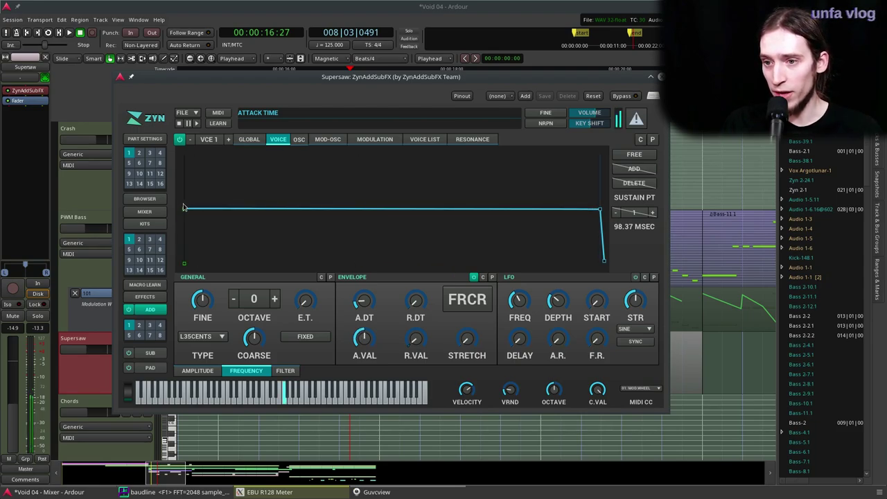
pyautogui.moveTo(183, 210); pyautogui.dragTo(183, 262)
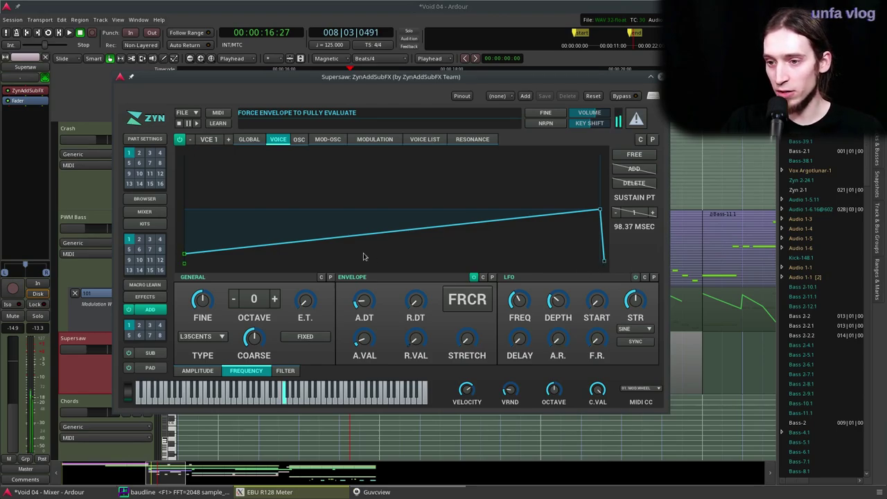
pyautogui.click(473, 278)
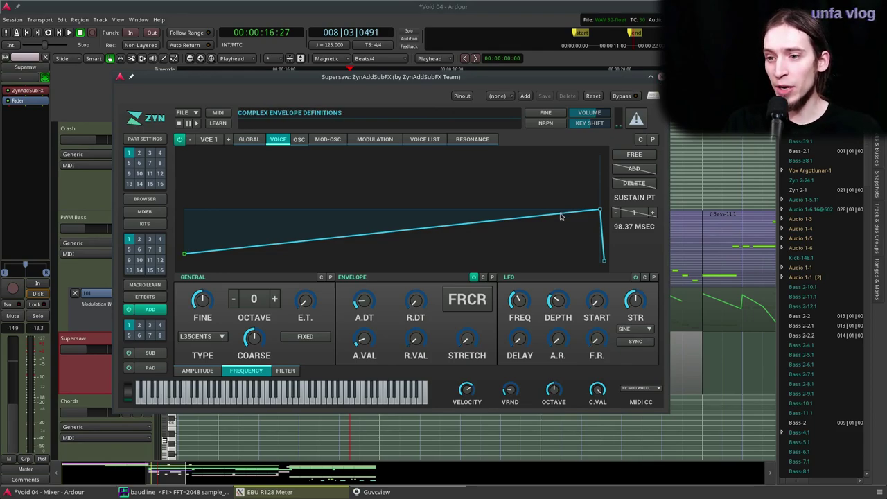
# Step: Review the portamento settings and the polyphonic, monophonic and legato modes in the Supersaw's part settings, and close the synth
pyautogui.click(149, 141)
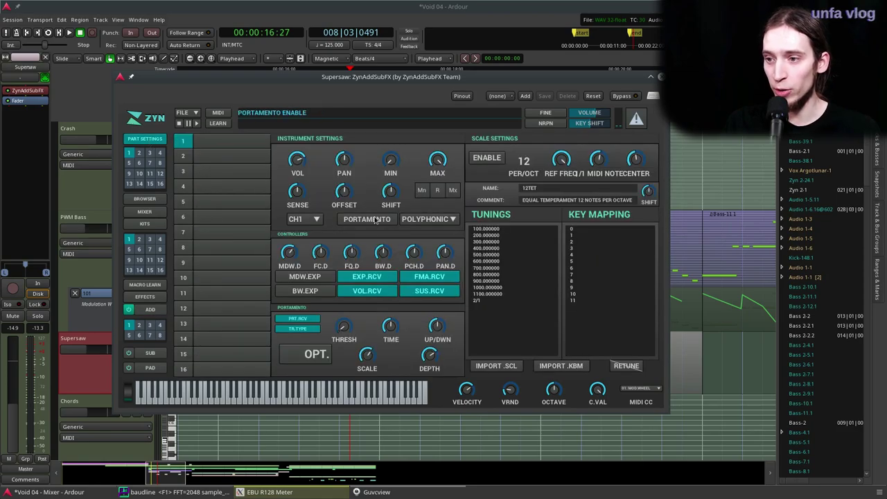
pyautogui.click(412, 220)
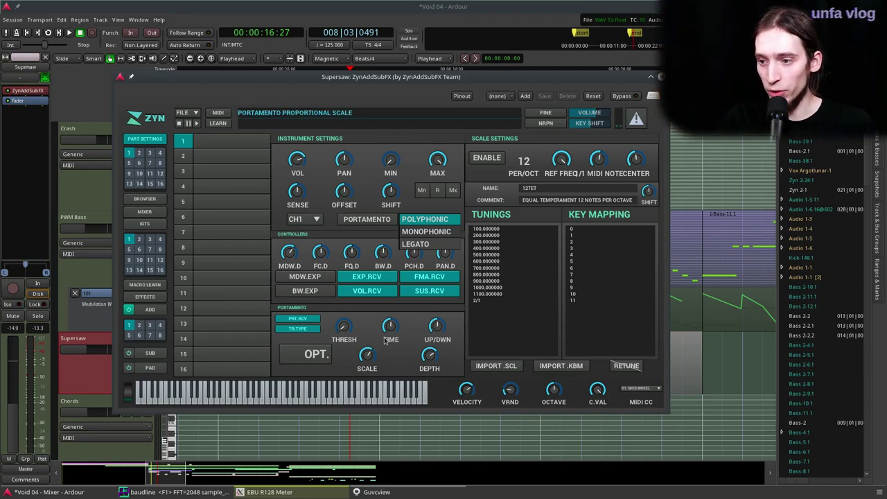
pyautogui.click(369, 320)
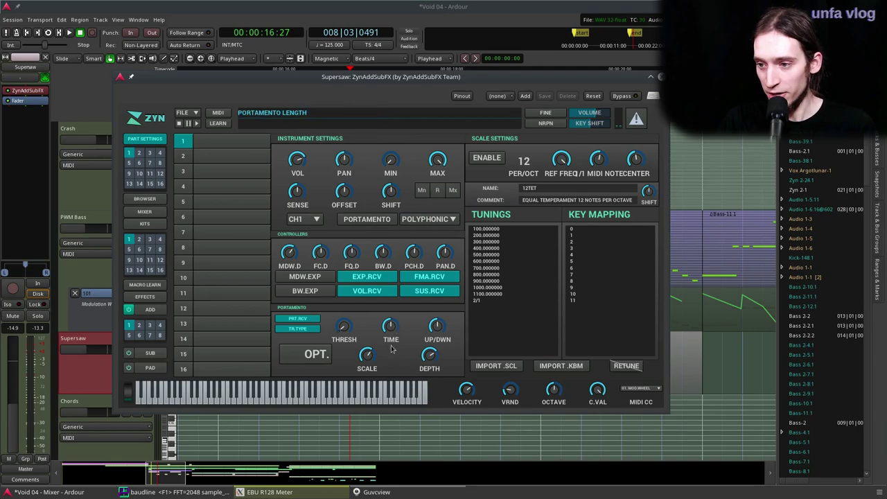
pyautogui.click(660, 78)
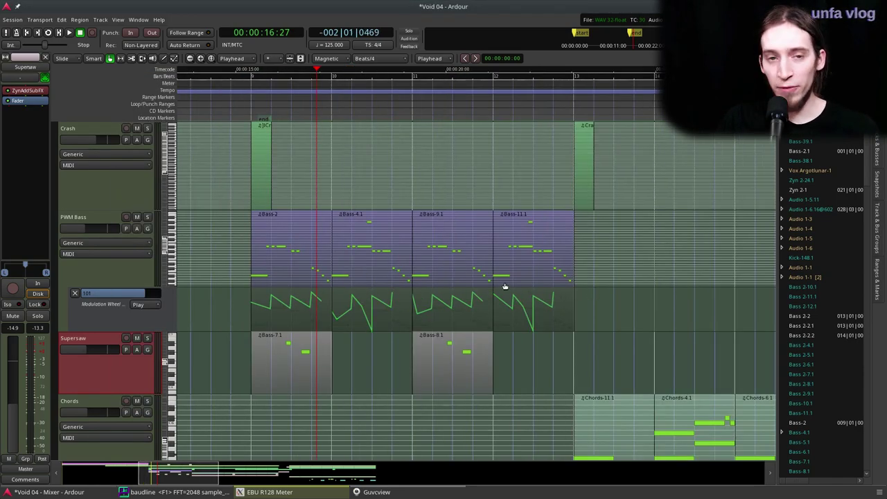
# Step: Solo the Fill lead track and play its fills from bar 9
pyautogui.press('space')
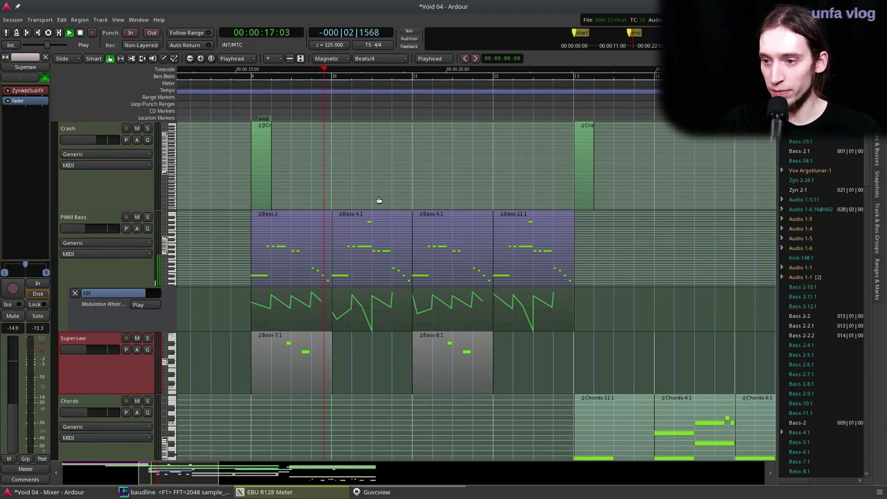
pyautogui.scroll(-3, 388, 253)
pyautogui.scroll(-2, 389, 257)
pyautogui.click(147, 271)
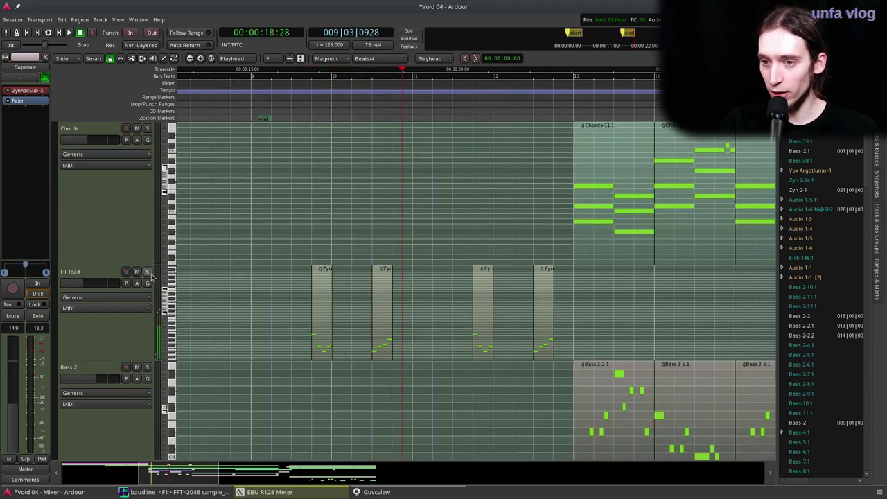
pyautogui.scroll(1, 322, 303)
pyautogui.click(288, 76)
pyautogui.press('space')
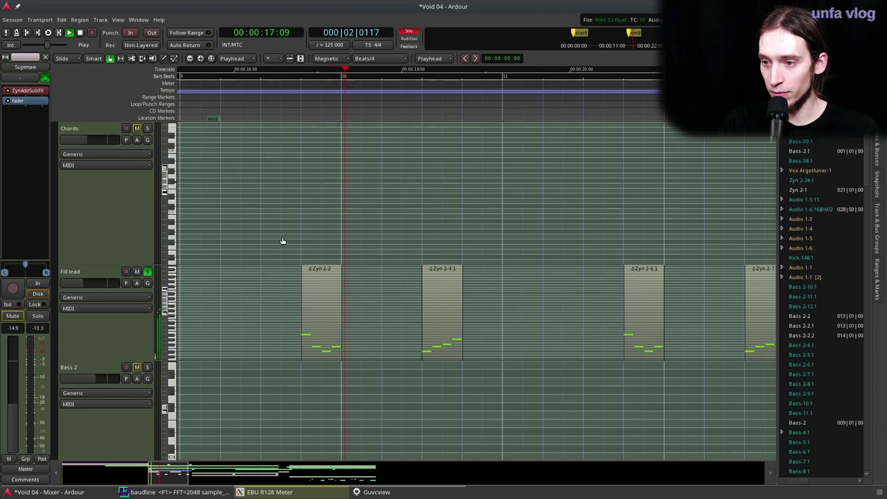
# Step: Select the Fill lead track and check its output routing options
pyautogui.click(101, 323)
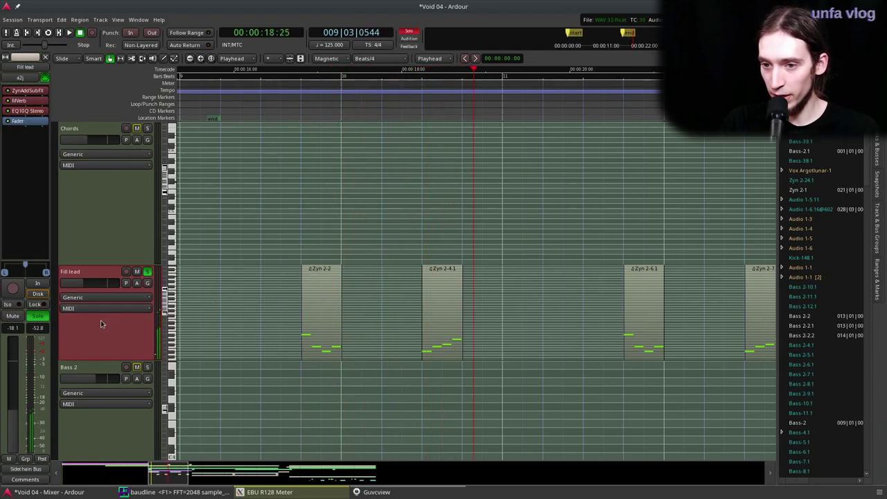
pyautogui.click(26, 469)
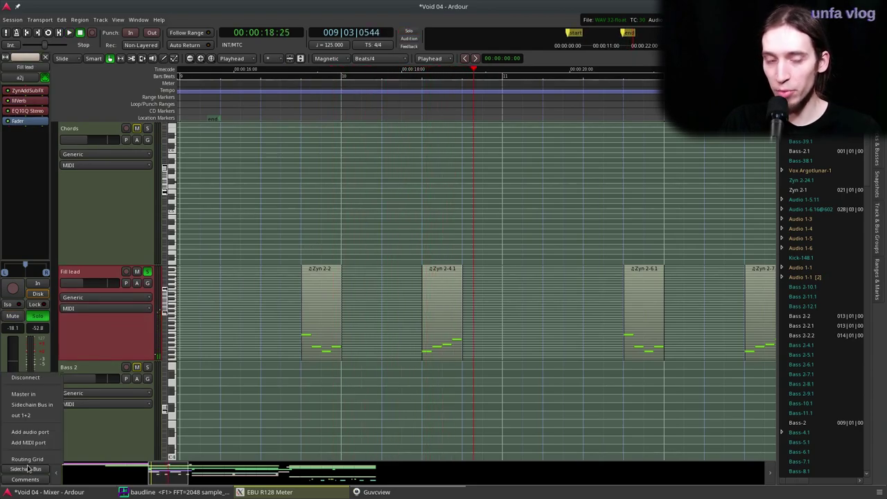
pyautogui.click(268, 180)
# Step: Select the Sidechain Bus and open its Calf Sidechain Compressor
pyautogui.click(287, 93)
pyautogui.scroll(-8, 208, 279)
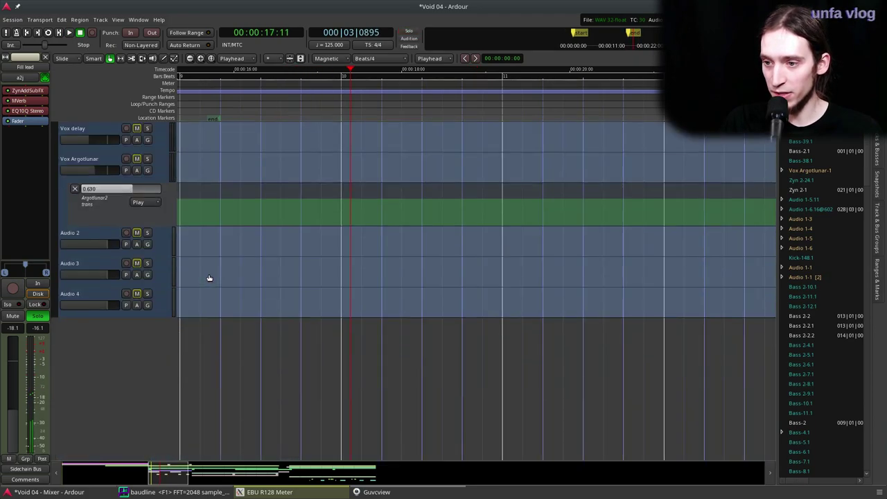
pyautogui.scroll(3, 209, 278)
pyautogui.click(115, 331)
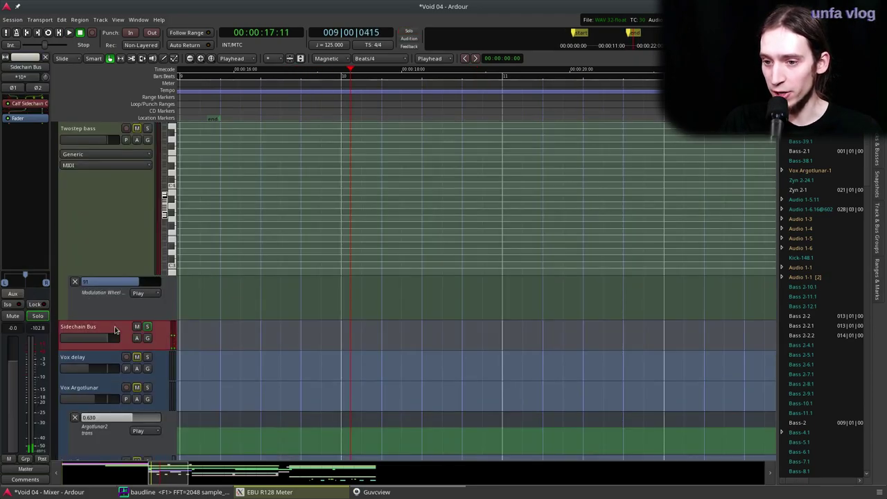
pyautogui.click(33, 103)
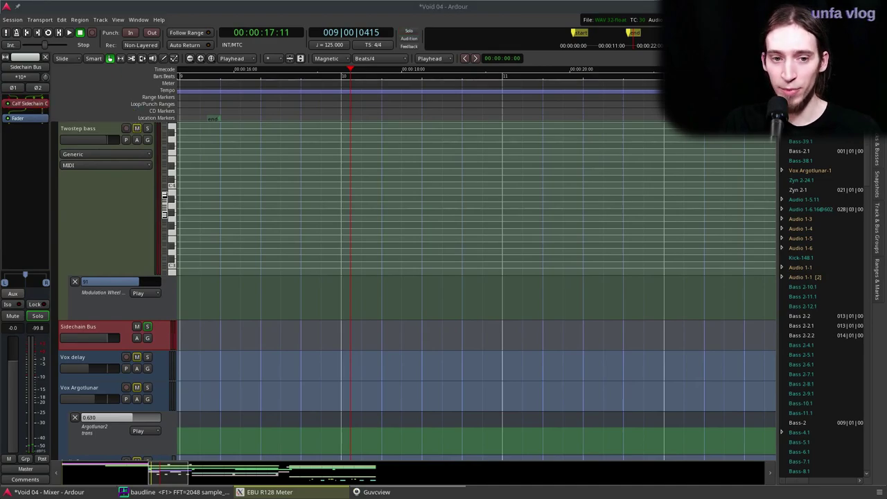
# Step: Inspect the compressor's pin configuration and the source choices for its sidechain input without changing them
pyautogui.moveTo(419, 165); pyautogui.dragTo(408, 151)
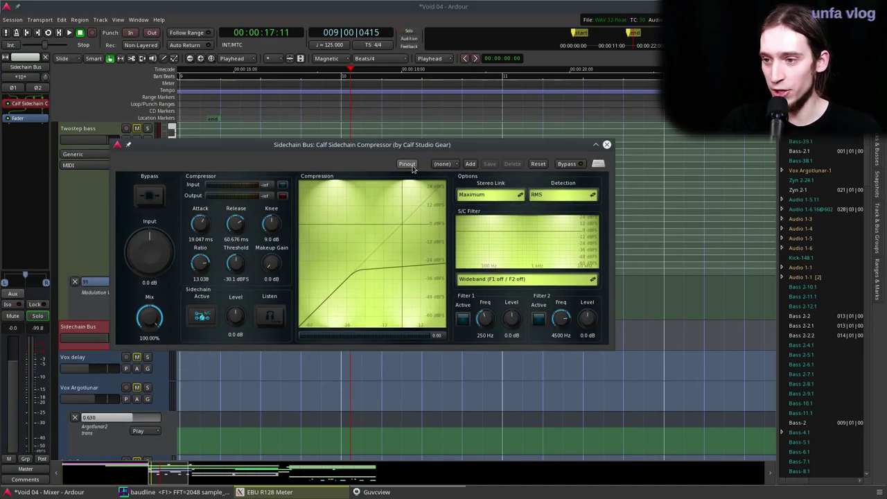
pyautogui.click(406, 165)
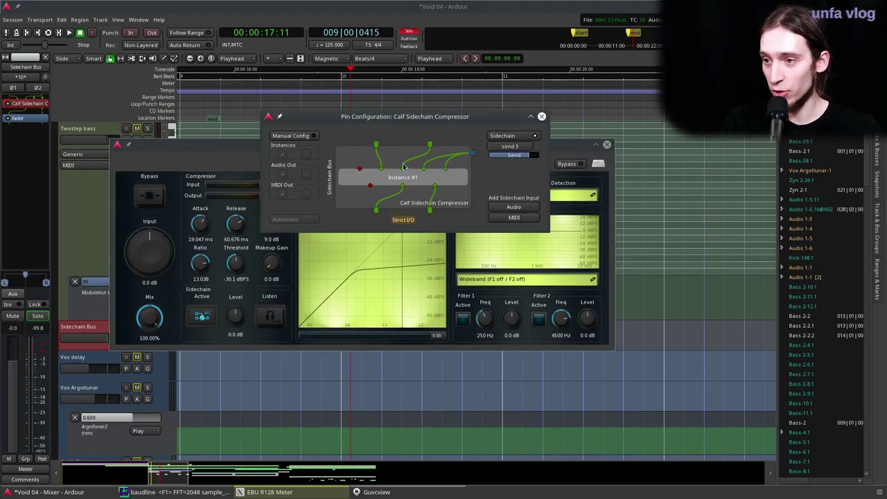
pyautogui.click(512, 147)
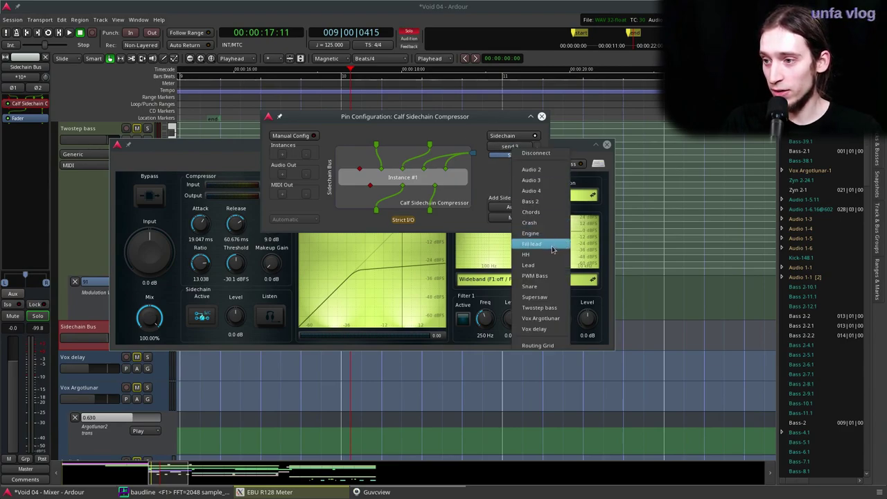
pyautogui.click(438, 134)
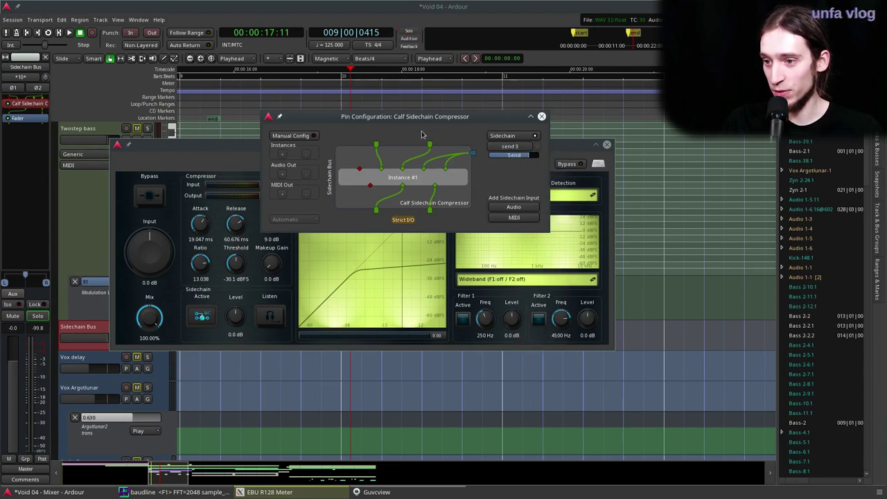
# Step: Play the soloed Fill lead from bar 9 while watching the Sidechain Bus compressor react, and close the compressor
pyautogui.click(275, 85)
pyautogui.press('space')
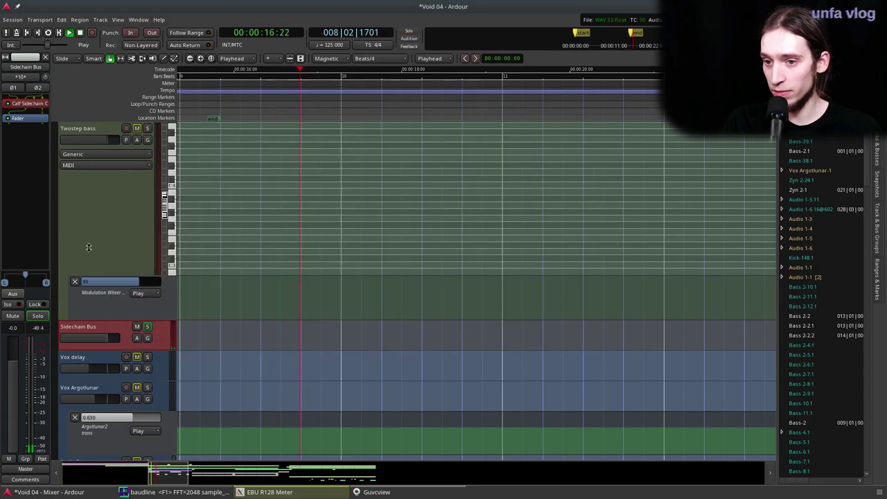
pyautogui.doubleClick(35, 104)
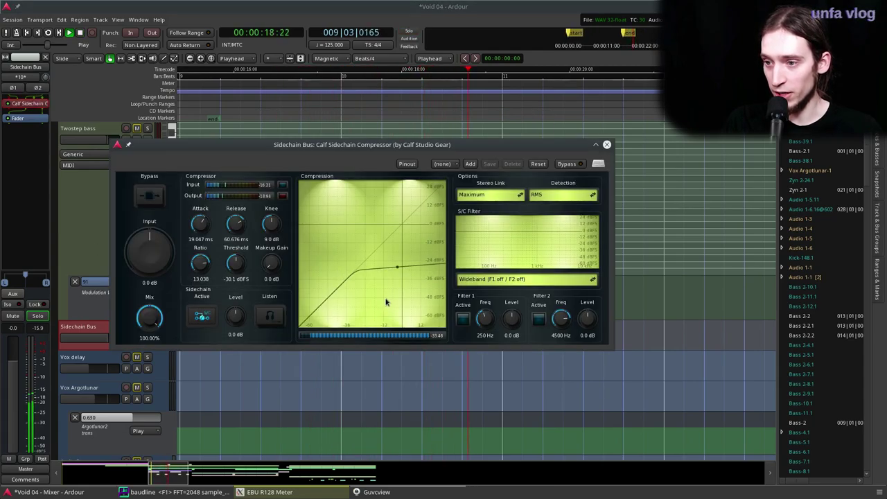
pyautogui.click(462, 180)
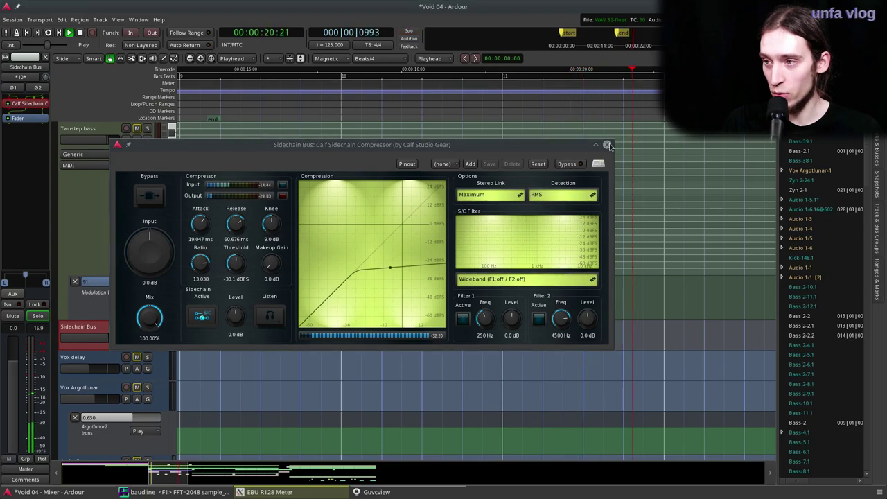
pyautogui.scroll(-1, 336, 232)
pyautogui.press('space')
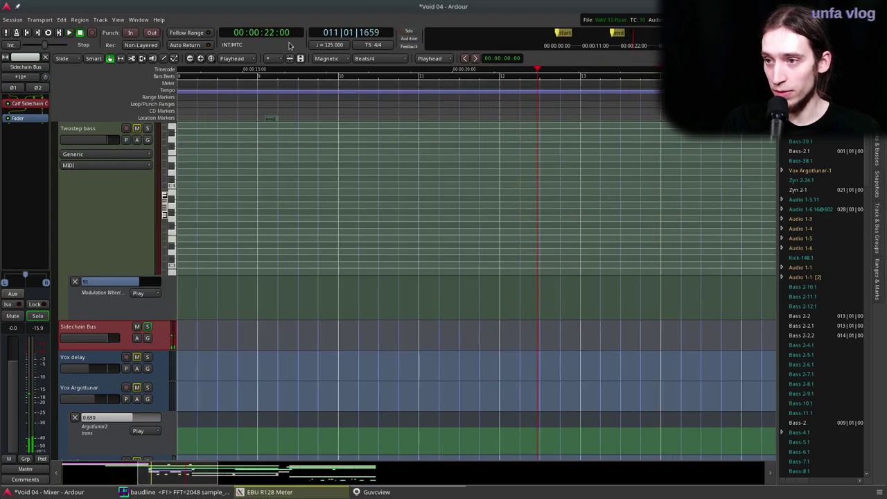
# Step: Remove the Fill lead solo and play the full mix from bar 9
pyautogui.scroll(-1, 404, 155)
pyautogui.scroll(5, 404, 158)
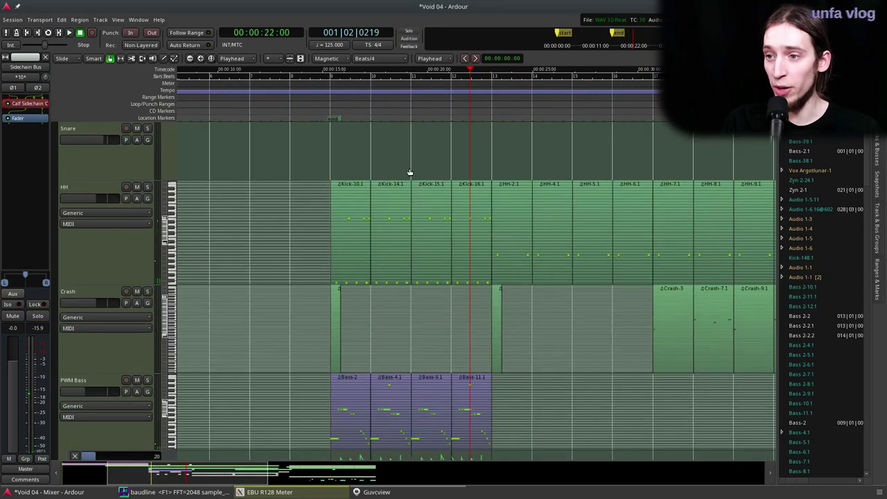
pyautogui.click(315, 115)
pyautogui.press('space')
pyautogui.scroll(-5, 362, 251)
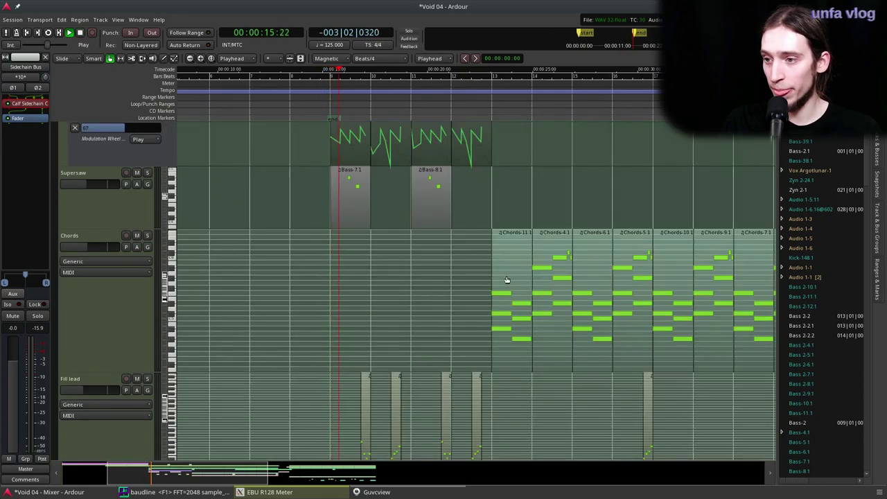
# Step: Follow the Fill lead regions through bar 12 and the Chords and Bass 2 parts from bar 13 during full-mix playback
pyautogui.scroll(1, 396, 297)
pyautogui.scroll(-1, 415, 235)
pyautogui.scroll(-2, 418, 242)
pyautogui.hscroll(-1, 615, 279)
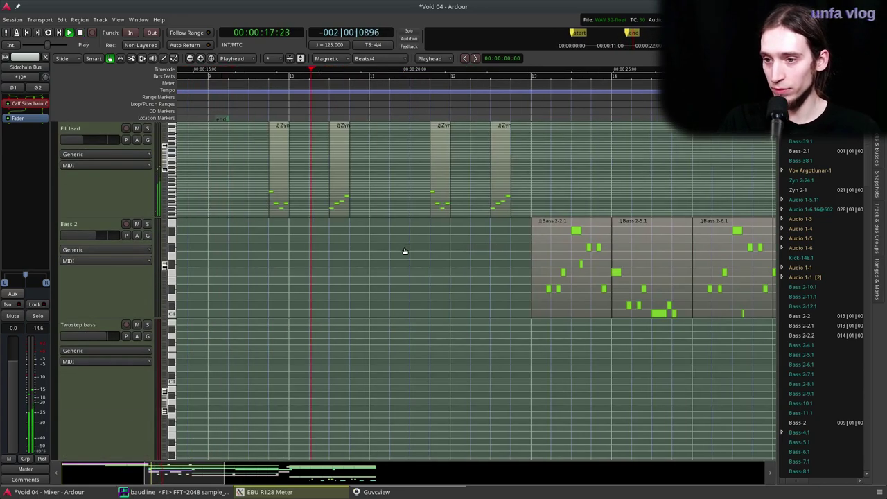
pyautogui.scroll(1, 611, 289)
pyautogui.scroll(-1, 410, 309)
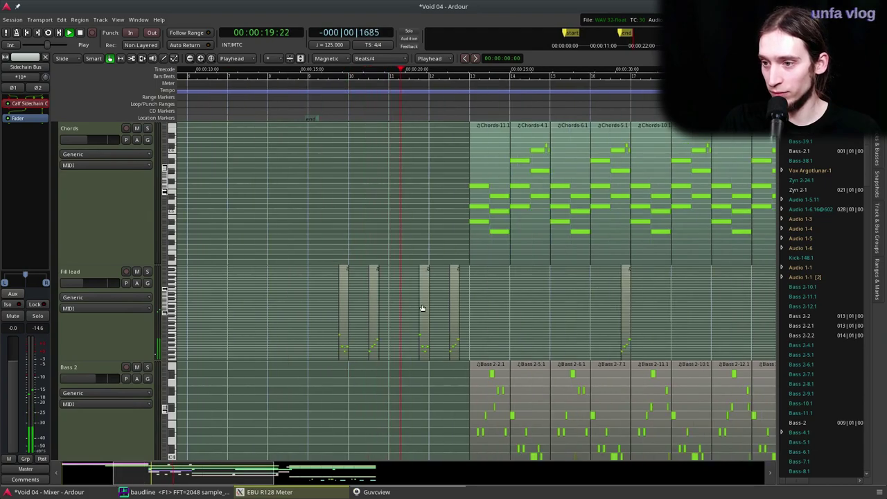
pyautogui.scroll(2, 505, 322)
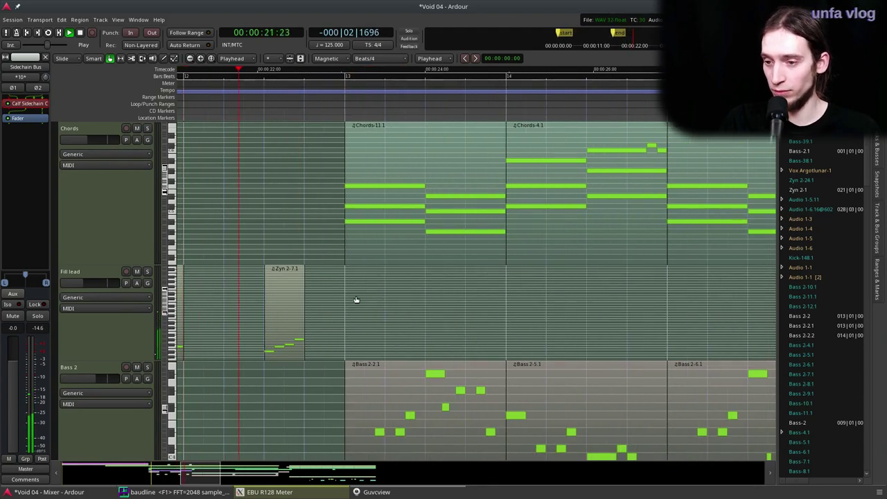
pyautogui.scroll(-1, 304, 306)
pyautogui.scroll(-2, 378, 304)
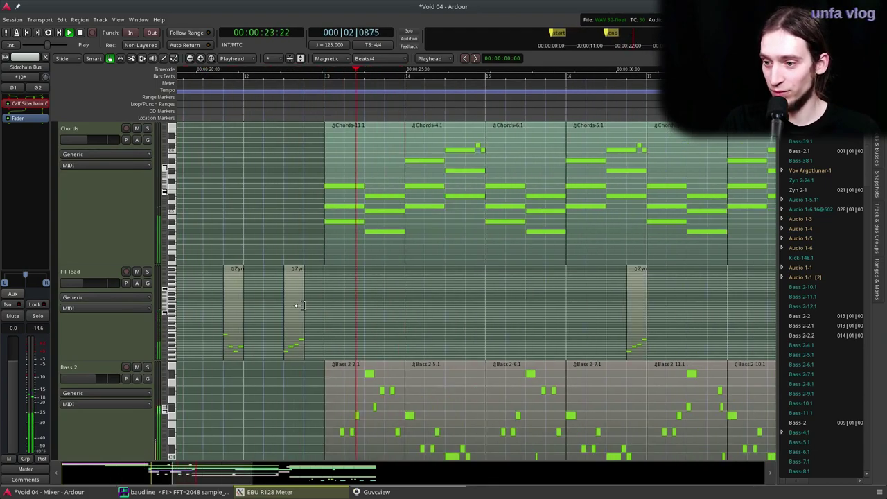
pyautogui.scroll(2, 378, 304)
pyautogui.scroll(-2, 444, 290)
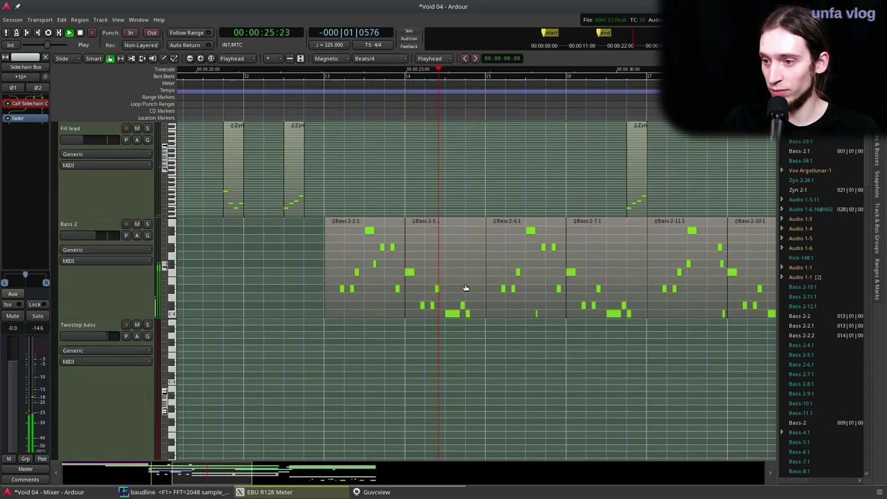
# Step: Follow the full mix from bar 14 across the Chords, Fill lead, Bass 2 and drum tracks, and stop just past bar 17
pyautogui.scroll(2, 472, 303)
pyautogui.scroll(1, 472, 303)
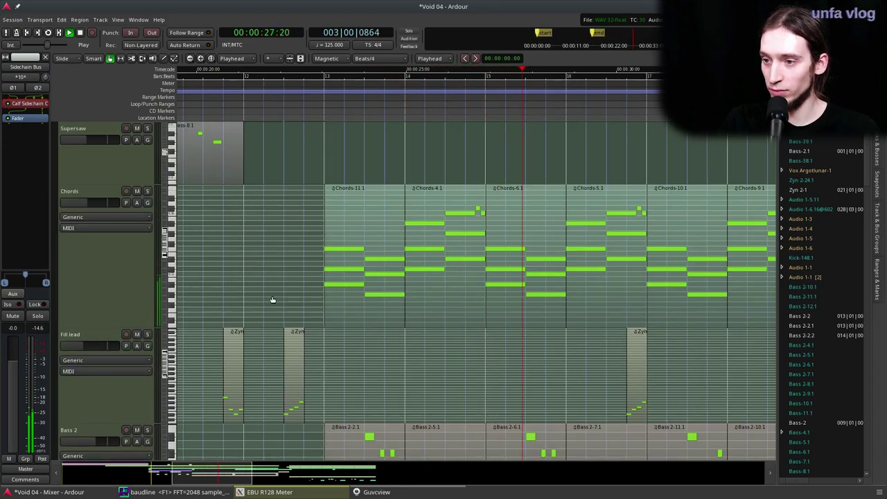
pyautogui.scroll(-1, 271, 300)
pyautogui.scroll(-3, 282, 339)
pyautogui.scroll(1, 369, 338)
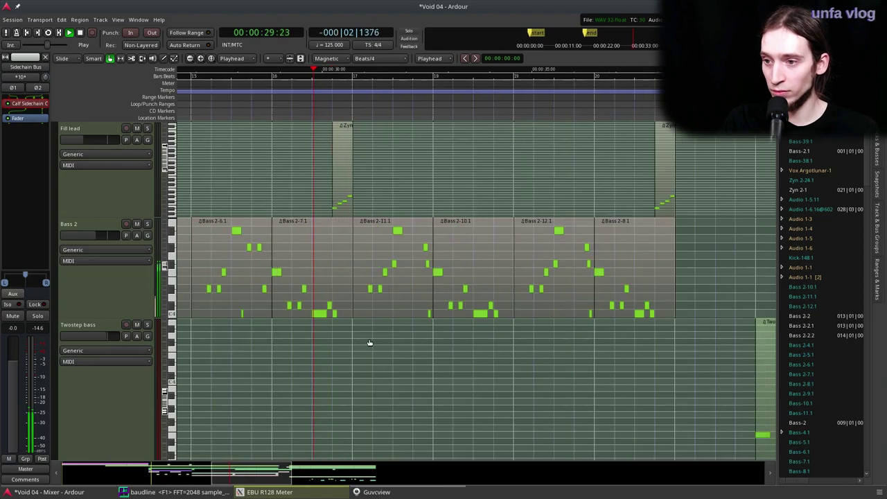
pyautogui.scroll(-4, 371, 284)
pyautogui.scroll(3, 370, 299)
pyautogui.press('space')
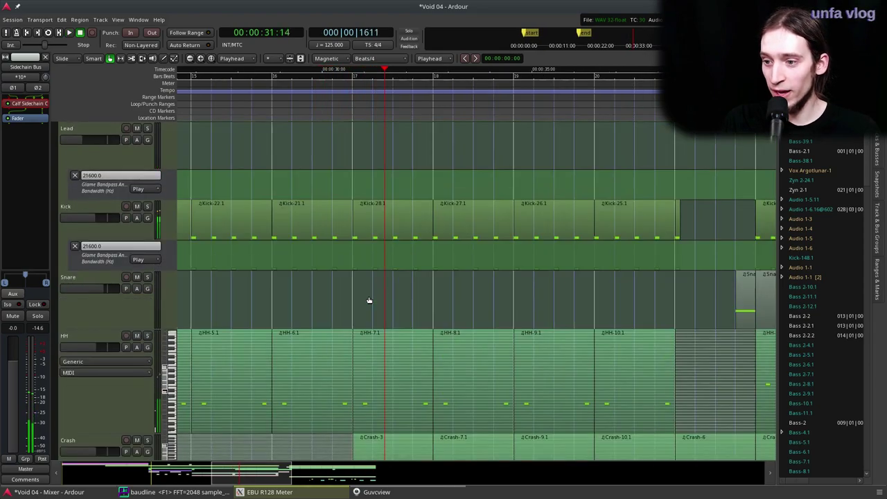
pyautogui.scroll(-1, 369, 299)
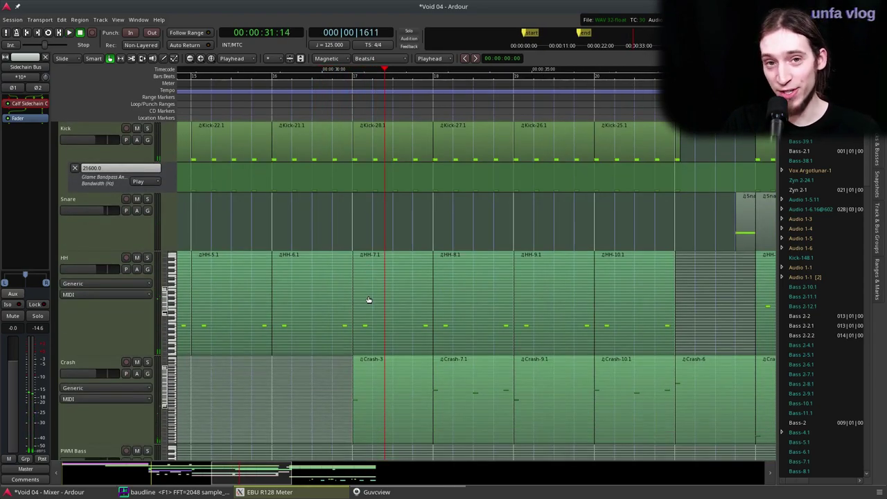
# Step: Select the Crash track and play the full mix from just before bar 9
pyautogui.click(347, 101)
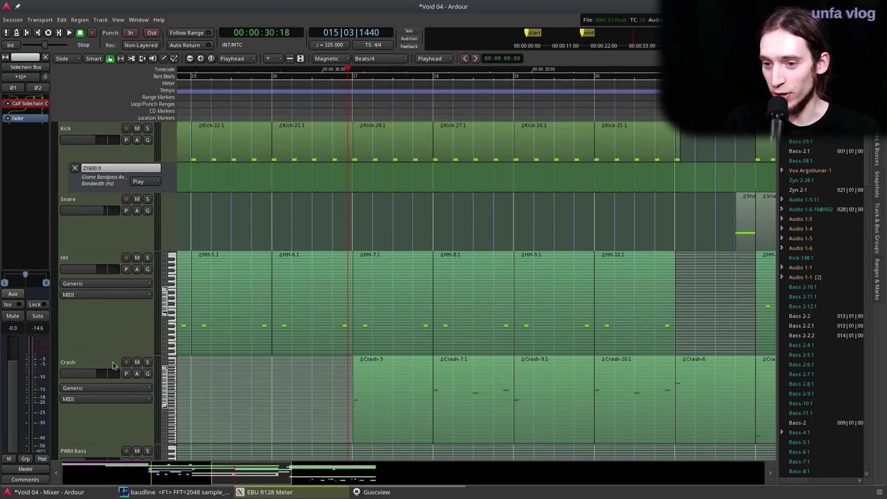
pyautogui.click(113, 365)
pyautogui.scroll(-2, 414, 353)
pyautogui.scroll(-2, 414, 350)
pyautogui.click(237, 99)
pyautogui.click(232, 99)
pyautogui.scroll(3, 240, 233)
pyautogui.press('space')
# Step: Solo the Crash track, play its hit from bar 9, and remove the solo
pyautogui.click(147, 292)
pyautogui.click(212, 98)
pyautogui.press('space')
pyautogui.click(211, 99)
pyautogui.press('space')
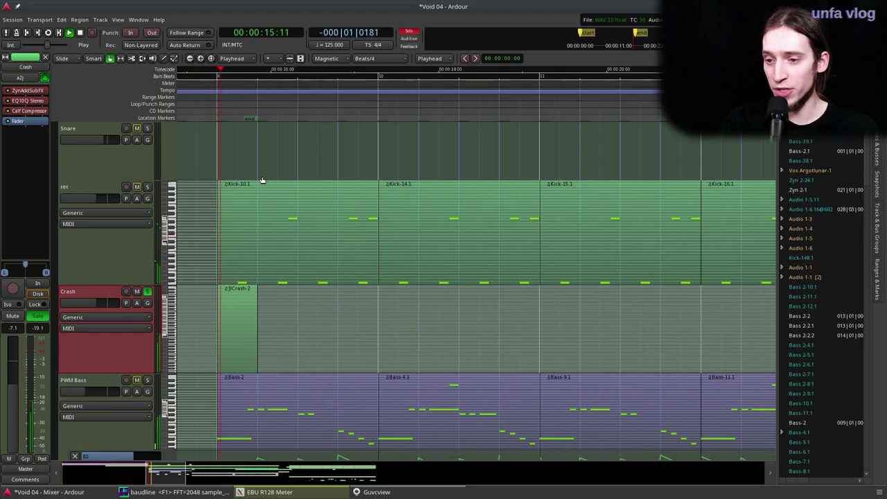
pyautogui.press('space')
pyautogui.click(148, 293)
# Step: Play the full mix from just before bar 17, where the longer Crash regions start
pyautogui.scroll(-1, 231, 292)
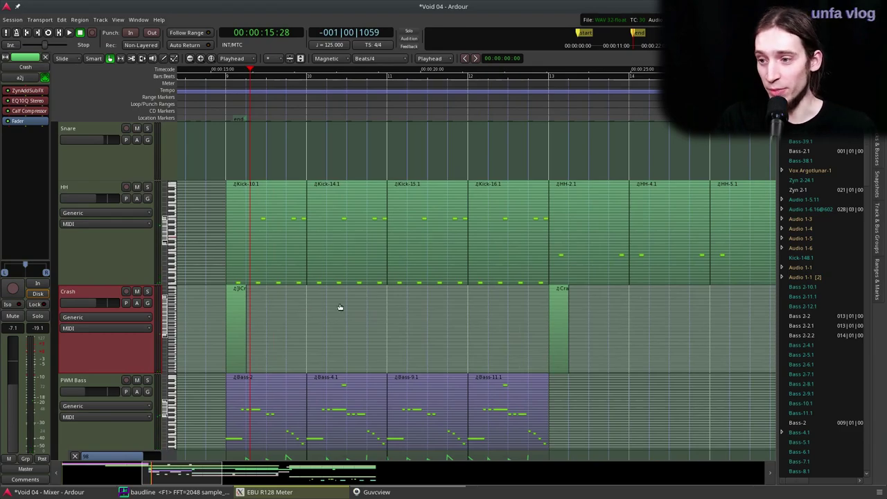
pyautogui.hscroll(3, 654, 302)
pyautogui.click(552, 92)
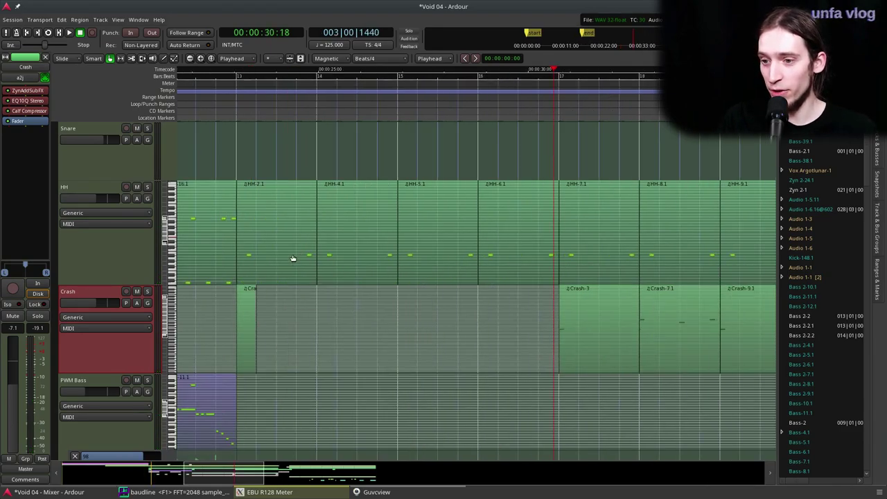
pyautogui.press('space')
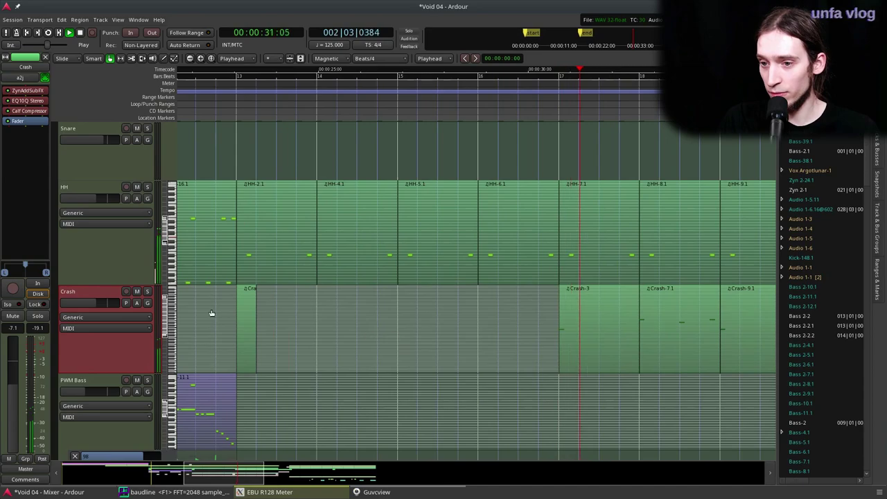
# Step: Solo the Crash track during playback, follow its regions through bars 18 to 20, and stop
pyautogui.click(148, 292)
pyautogui.scroll(-1, 385, 291)
pyautogui.hscroll(2, 423, 306)
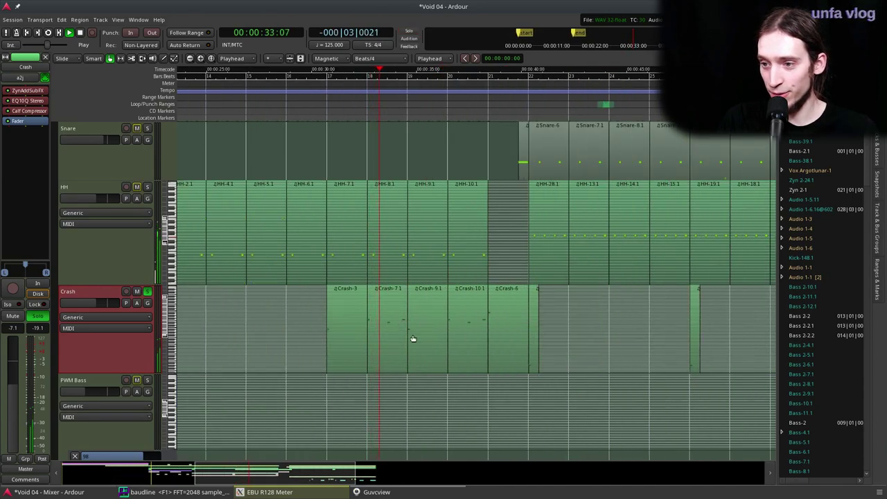
pyautogui.scroll(1, 490, 338)
pyautogui.scroll(-1, 485, 339)
pyautogui.press('space')
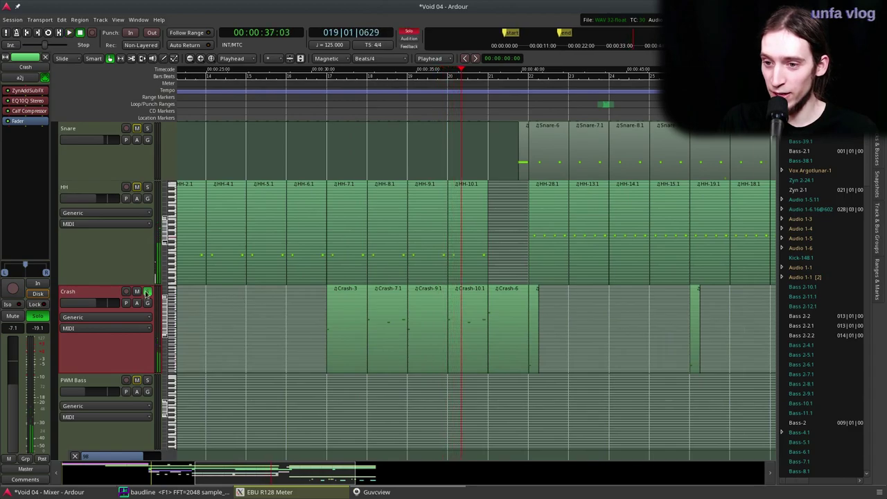
# Step: Inspect the Crash track's EQ10Q Stereo curve and Calf Compressor settings, and close both plugins
pyautogui.doubleClick(40, 103)
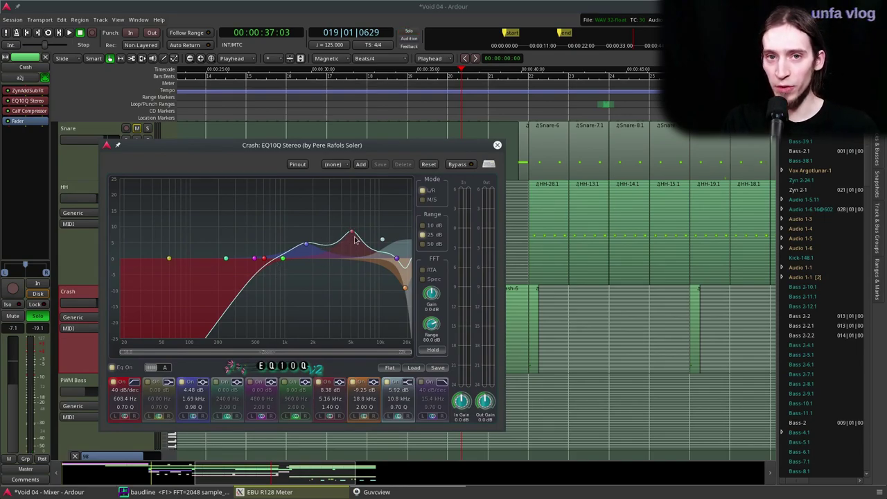
pyautogui.click(497, 146)
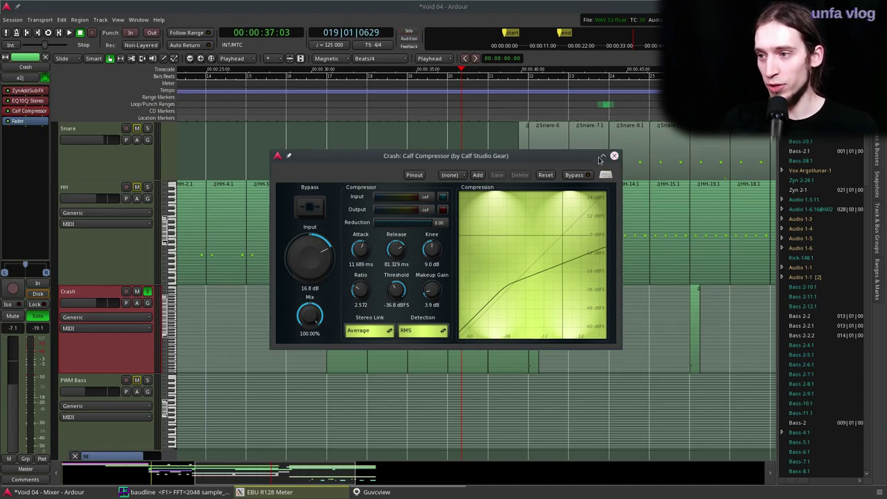
pyautogui.click(614, 157)
# Step: Play the soloed Crash pattern from bar 17, pausing and resuming playback along the way
pyautogui.click(326, 78)
pyautogui.press('space')
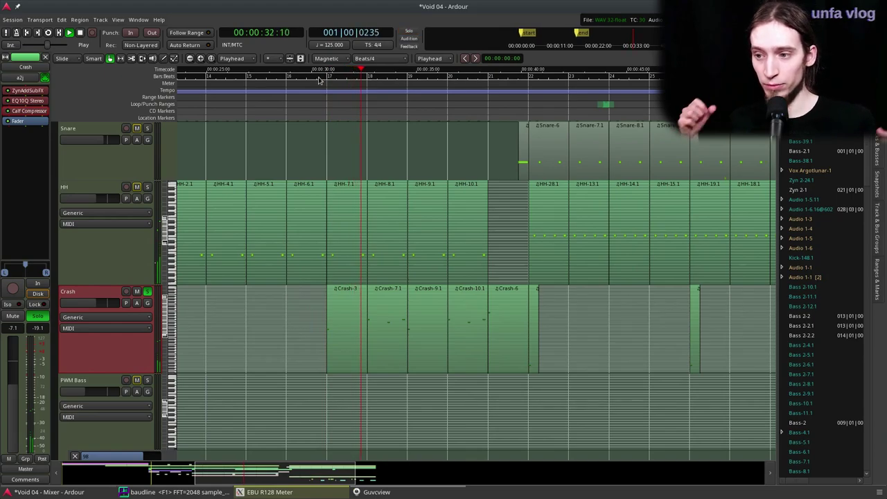
pyautogui.press('space')
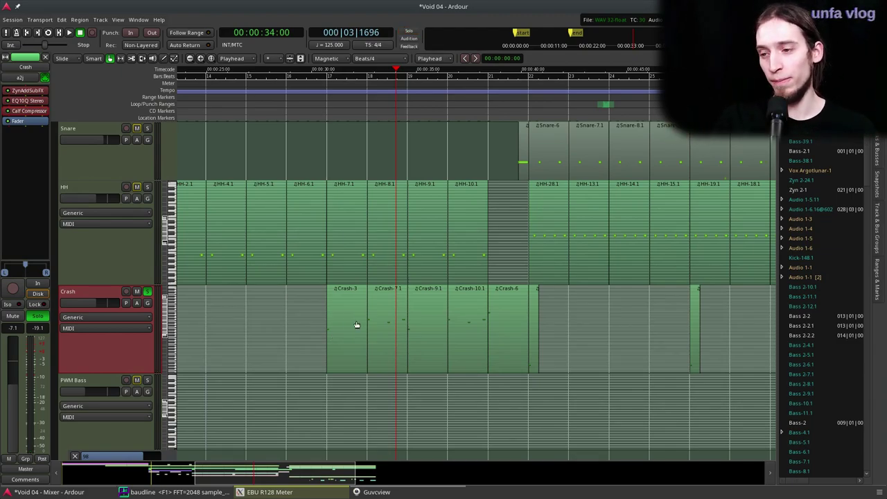
pyautogui.press('space')
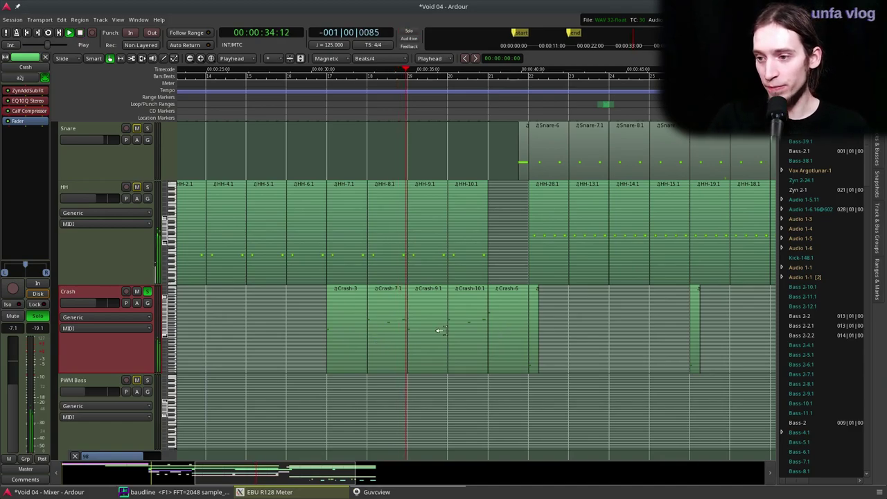
# Step: Remove the Crash solo and play the full mix from bar 16 while bringing up the Bass 2 track
pyautogui.click(147, 291)
pyautogui.press('space')
pyautogui.click(307, 93)
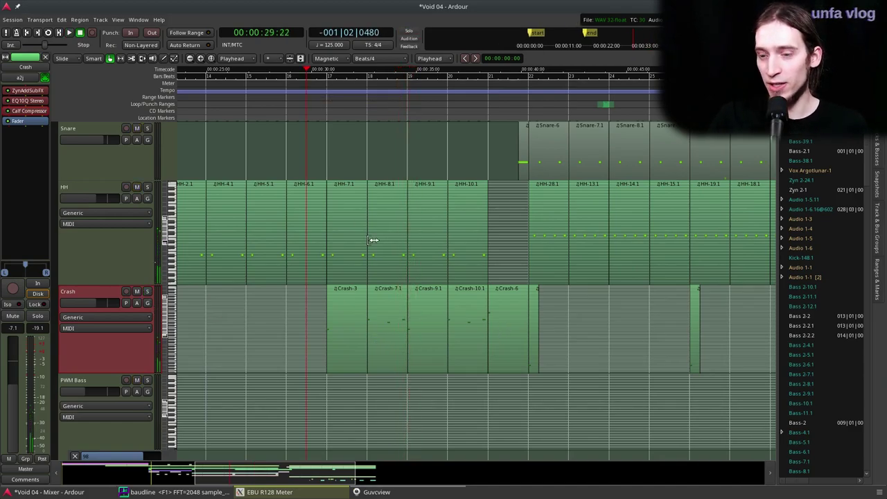
pyautogui.press('space')
pyautogui.scroll(-5, 372, 240)
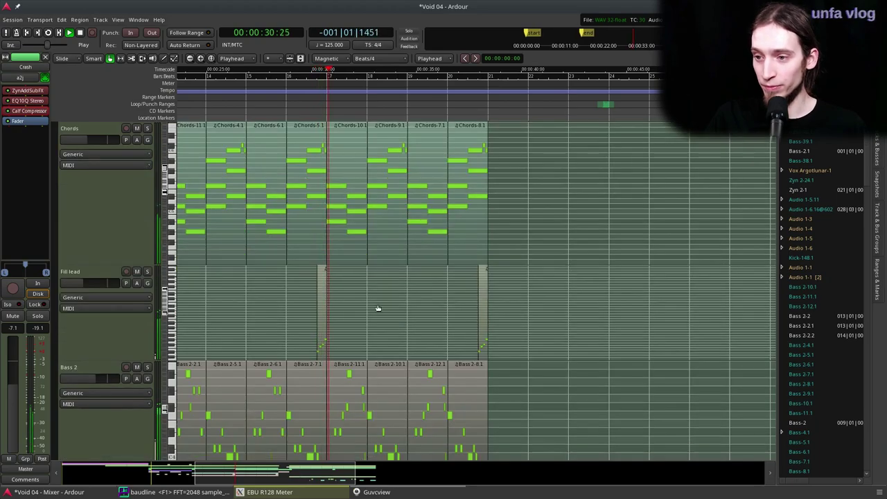
pyautogui.scroll(-2, 366, 294)
pyautogui.scroll(2, 363, 294)
pyautogui.scroll(-1, 367, 194)
pyautogui.press('space')
# Step: Solo the Bass 2 track, play it from just before bar 17, and enlarge its notes for viewing
pyautogui.click(285, 91)
pyautogui.click(147, 130)
pyautogui.press('space')
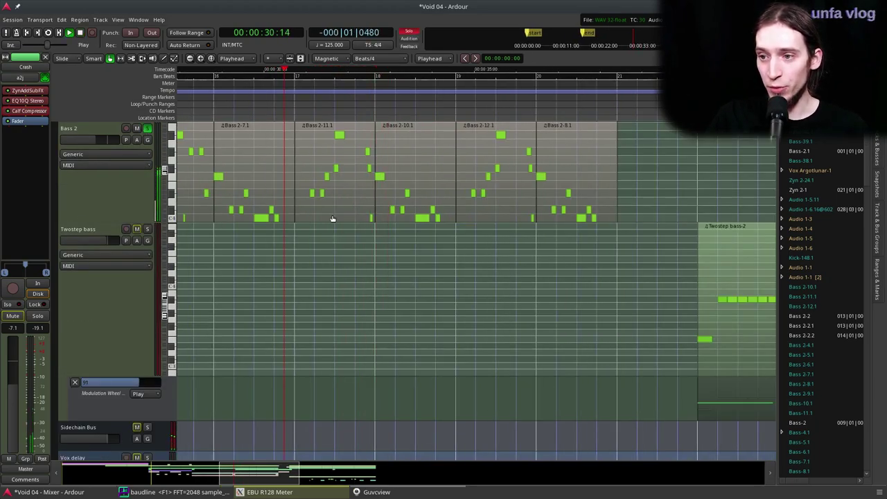
pyautogui.scroll(-1, 335, 214)
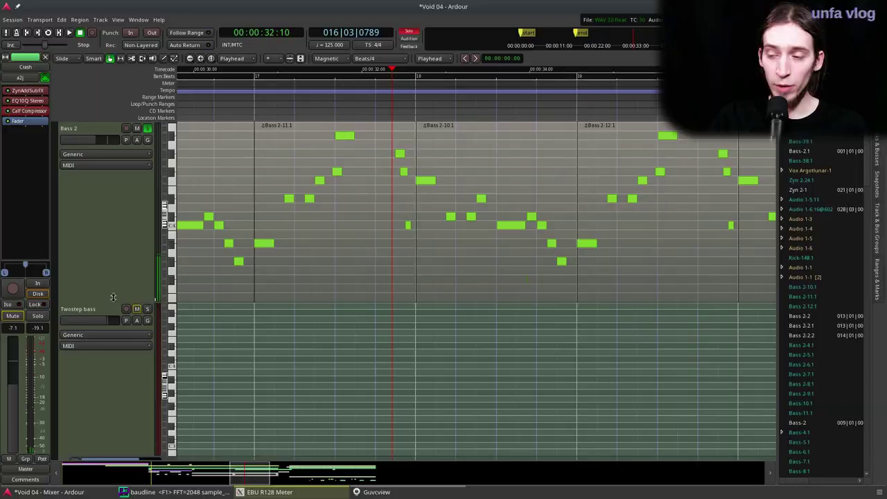
pyautogui.scroll(-1, 300, 242)
# Step: Replay the soloed Bass 2 part from just before bar 17 with a closer view of region Bass 2-11.1
pyautogui.click(243, 91)
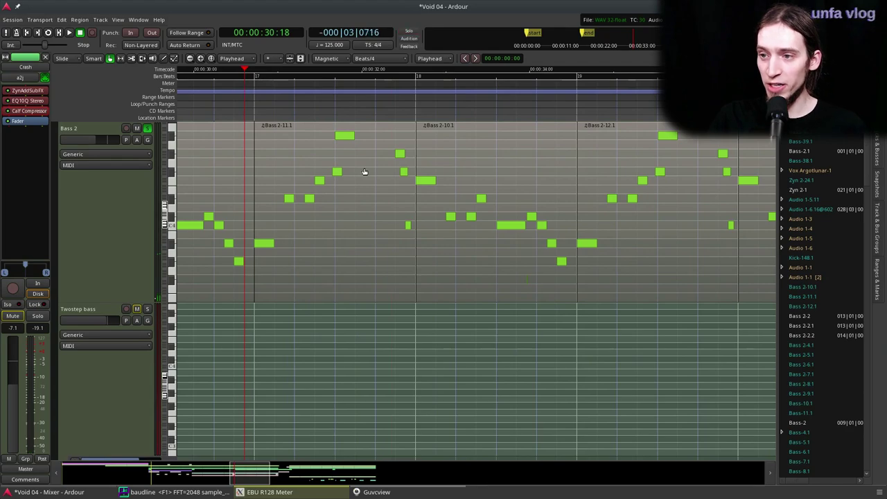
pyautogui.scroll(1, 277, 219)
pyautogui.press('space')
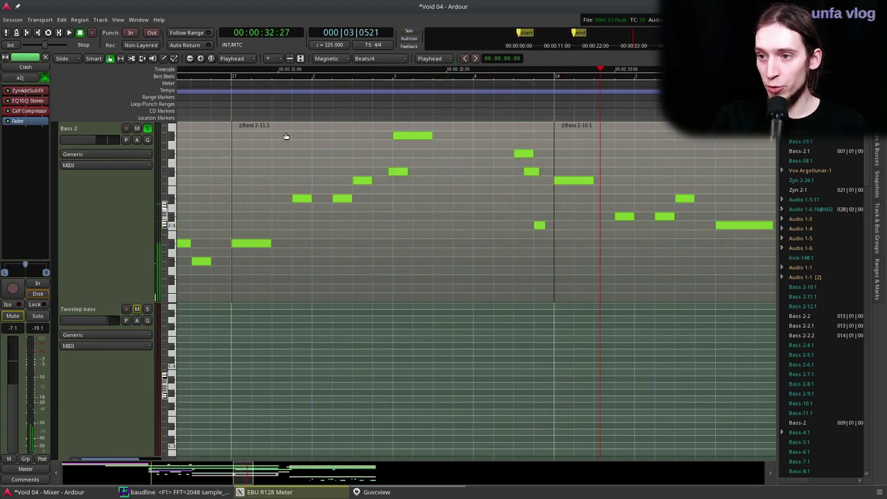
pyautogui.press('space')
# Step: Delete three short grace notes from region Bass 2-11.1: one at beat 3 and two just before bar 18
pyautogui.click(339, 185)
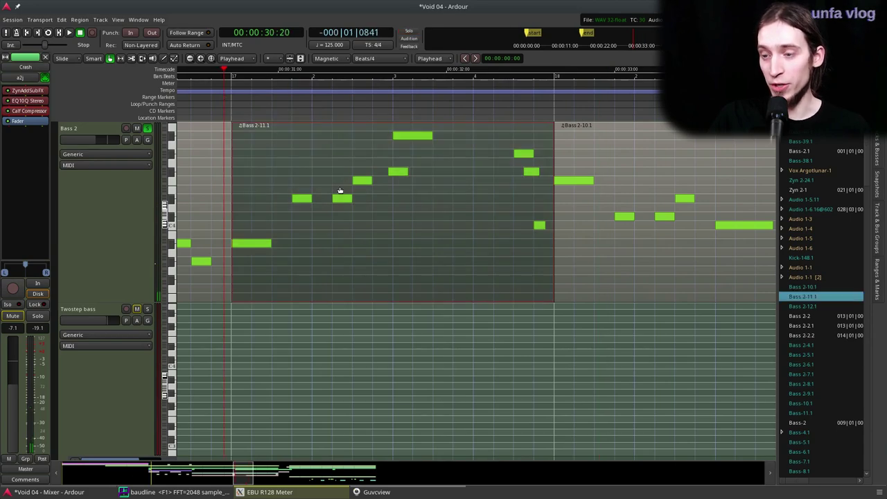
pyautogui.press('e')
pyautogui.click(398, 173)
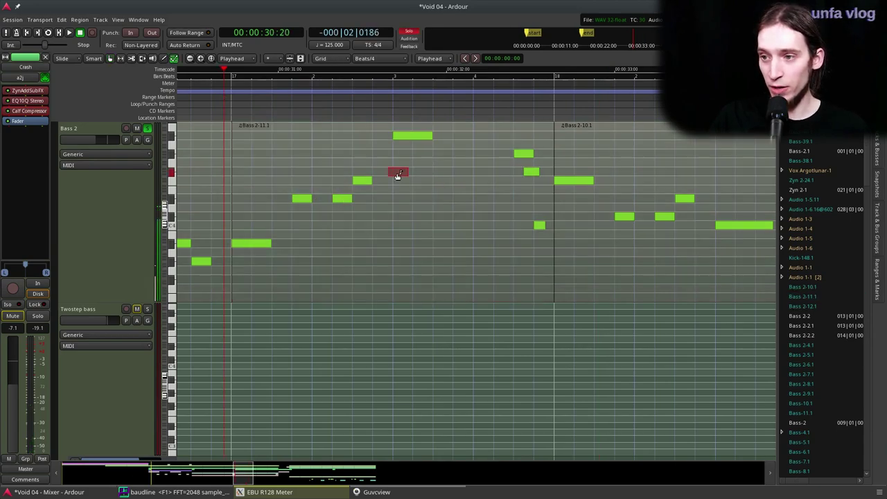
pyautogui.keyDown('shift'); pyautogui.rightClick(536, 173); pyautogui.keyUp('shift')
pyautogui.keyDown('shift'); pyautogui.rightClick(538, 225); pyautogui.keyUp('shift')
# Step: Play region Bass 2-11.1 twice from just before bar 17 without the grace notes
pyautogui.press('space')
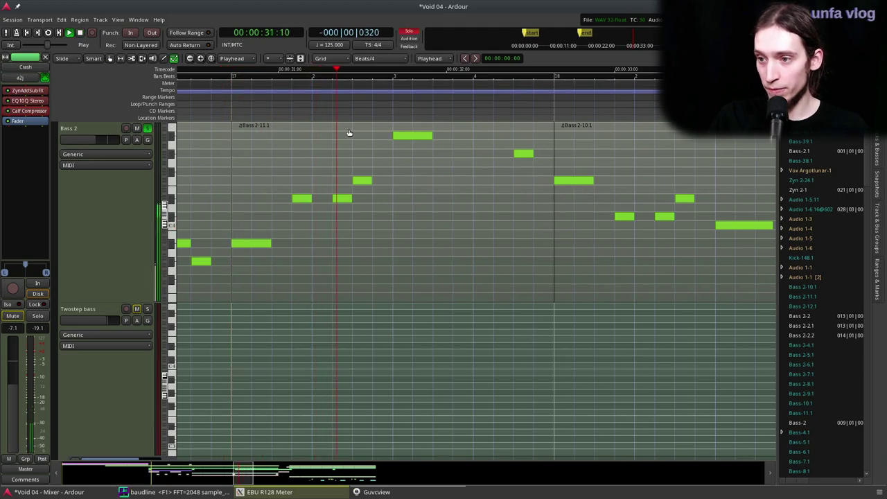
pyautogui.press('space')
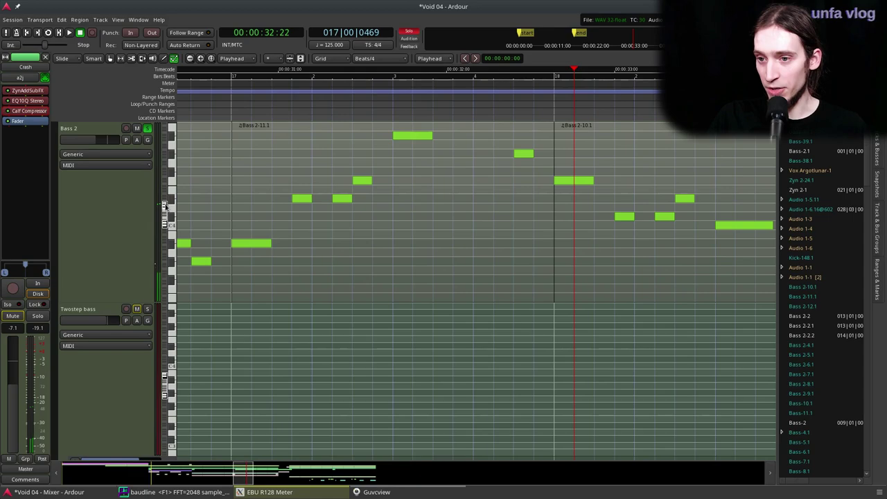
pyautogui.scroll(-3, 165, 206)
pyautogui.click(211, 107)
pyautogui.press('space')
pyautogui.press('space')
# Step: Draw the short grace notes back into region Bass 2-11.1: an F#4 at beat 3, and an F#4 and a lower note before bar 18
pyautogui.press('d')
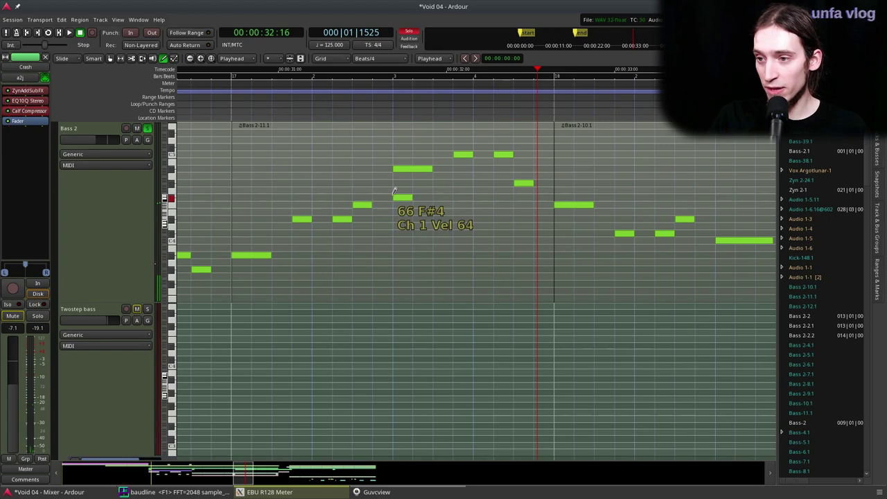
pyautogui.click(406, 196)
pyautogui.click(538, 195)
pyautogui.click(539, 234)
# Step: Play region Bass 2-11.1 from just before bar 17 with the redrawn grace notes
pyautogui.click(213, 93)
pyautogui.press('space')
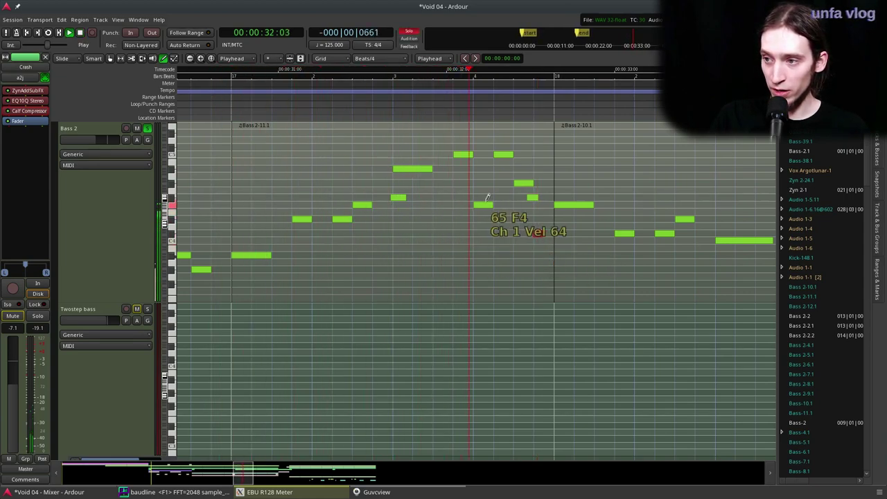
pyautogui.press('space')
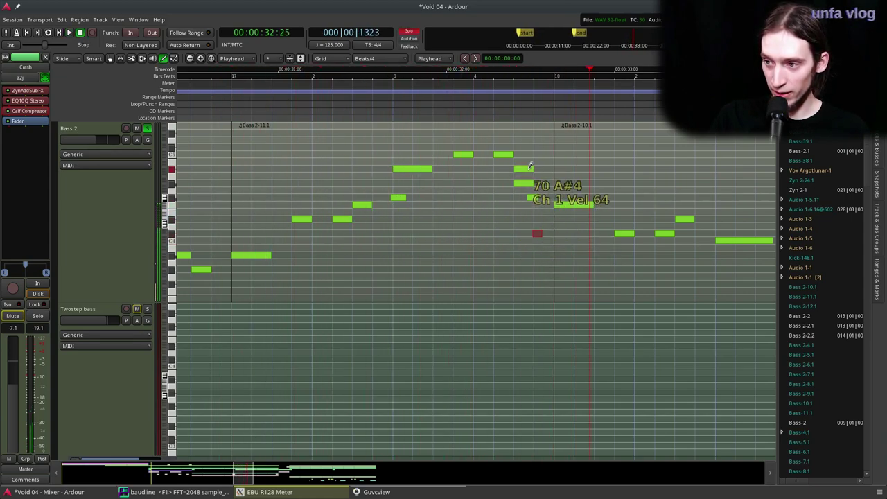
pyautogui.click(398, 199)
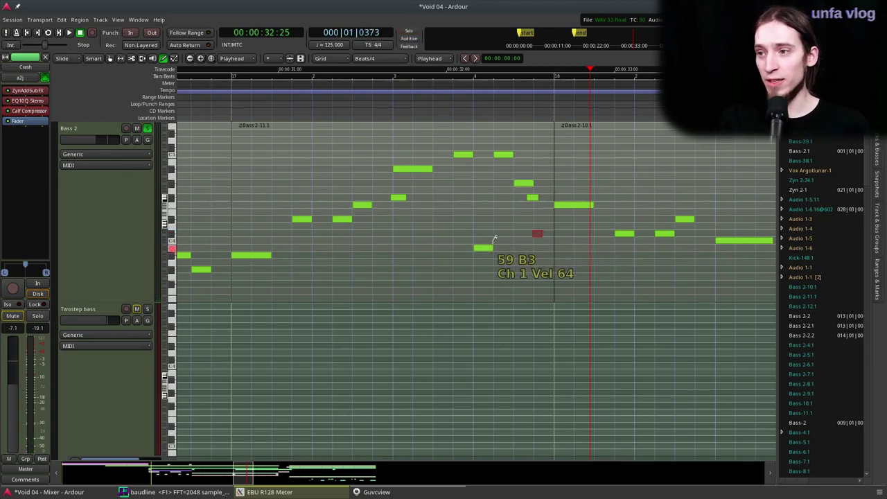
# Step: Select the Bass 2 track, show its Bender automation for Channel 1 in an enlarged lane, and hide the lane
pyautogui.click(121, 218)
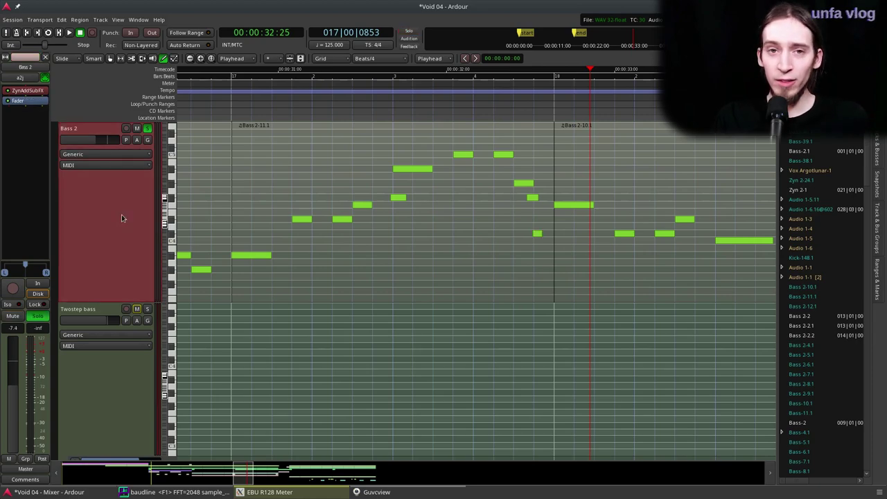
pyautogui.click(137, 140)
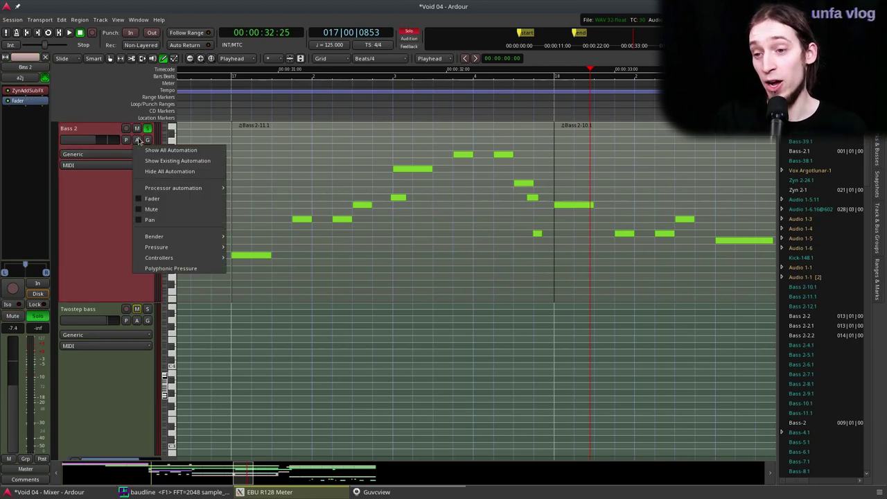
pyautogui.moveTo(161, 236)
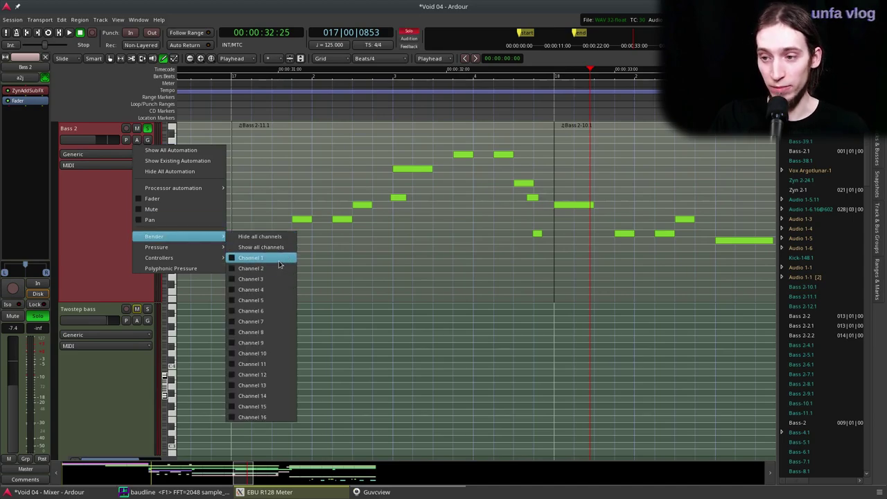
pyautogui.click(279, 264)
pyautogui.moveTo(108, 328); pyautogui.dragTo(104, 424)
pyautogui.click(323, 290)
pyautogui.moveTo(326, 287); pyautogui.dragTo(510, 172)
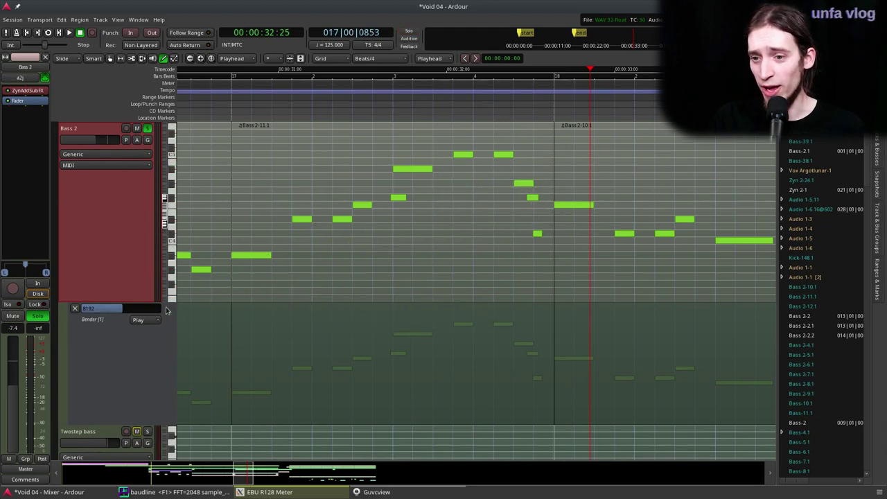
pyautogui.click(77, 307)
pyautogui.click(209, 167)
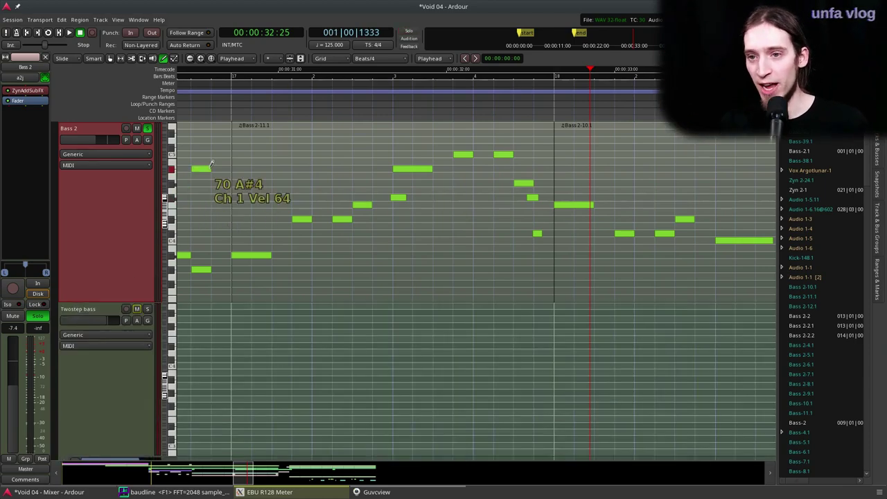
# Step: Look through Bass 2's automation options: the ZynAddSubFX processor slots and the Modulation Wheel channels among Controllers 0-15
pyautogui.click(137, 140)
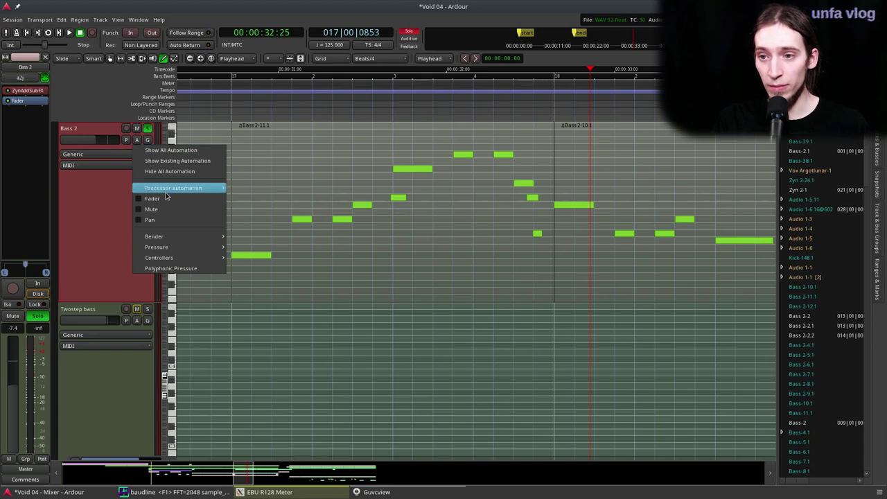
pyautogui.moveTo(167, 190)
pyautogui.moveTo(237, 190)
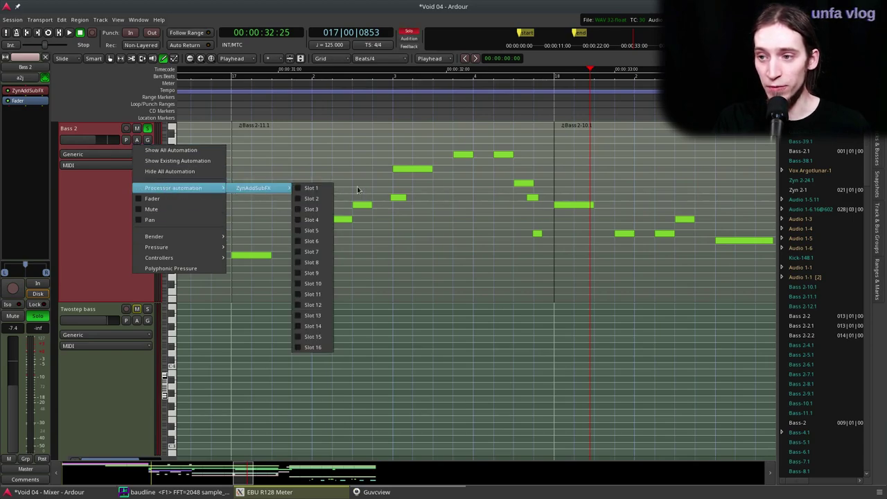
pyautogui.click(136, 141)
pyautogui.click(137, 140)
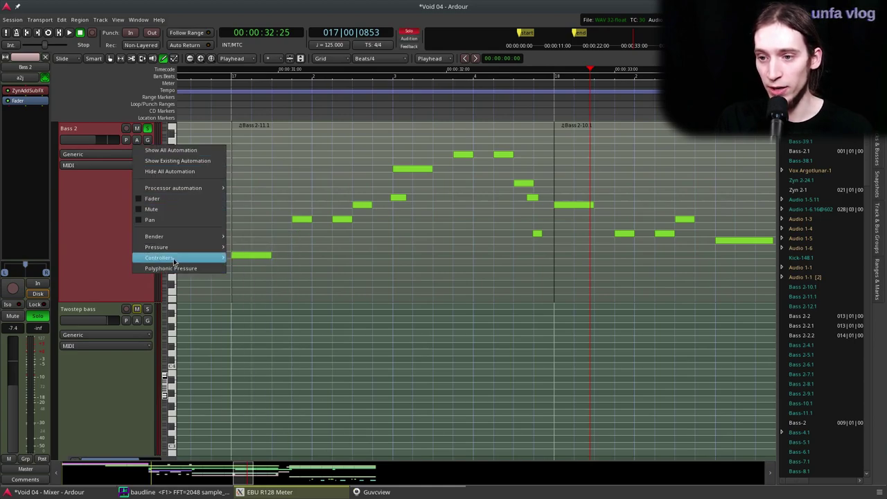
pyautogui.moveTo(177, 258)
pyautogui.moveTo(249, 257)
pyautogui.moveTo(371, 257)
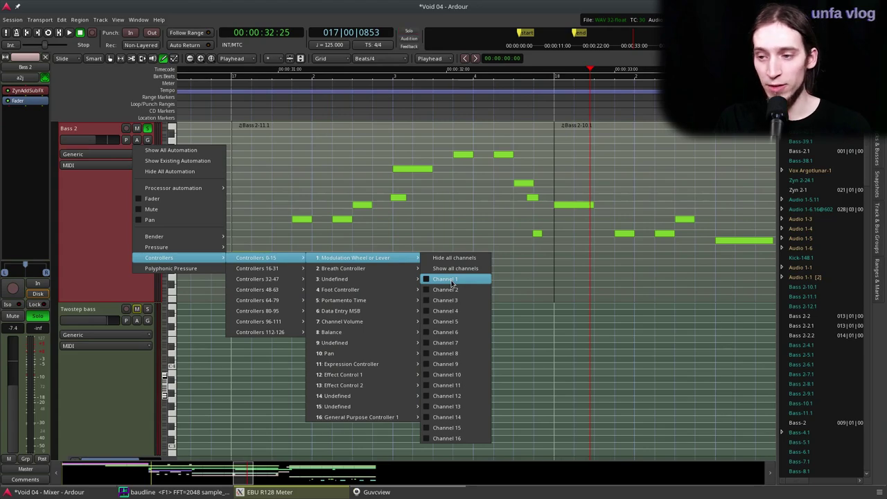
pyautogui.click(337, 178)
# Step: Play the full mix without the Bass 2 solo from just after bar 18 to bar 22, bringing the Supersaw track into view
pyautogui.scroll(-1, 318, 182)
pyautogui.press('space')
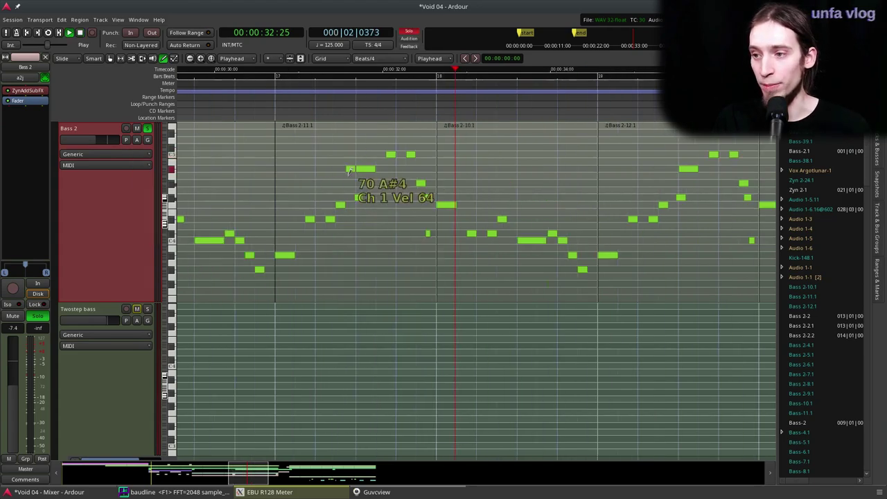
pyautogui.scroll(-1, 285, 243)
pyautogui.scroll(1, 533, 220)
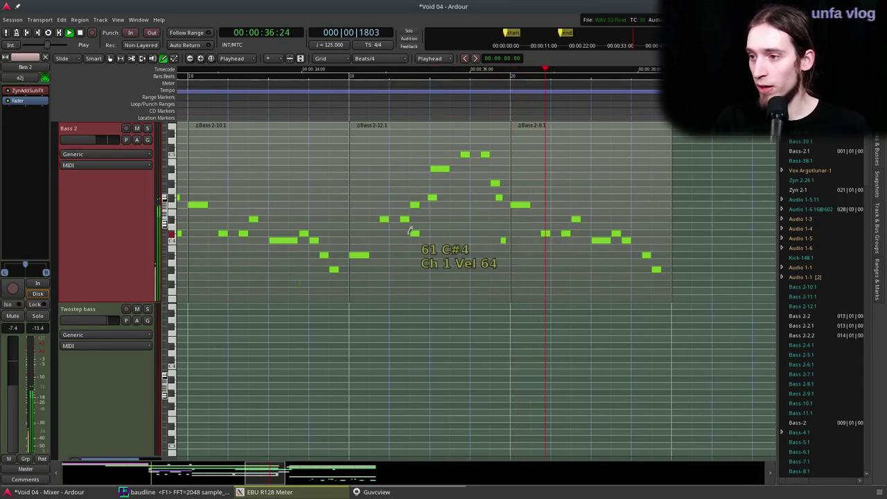
pyautogui.scroll(-1, 403, 235)
pyautogui.scroll(1, 542, 291)
pyautogui.scroll(1, 541, 291)
pyautogui.scroll(-1, 292, 277)
pyautogui.scroll(10, 511, 327)
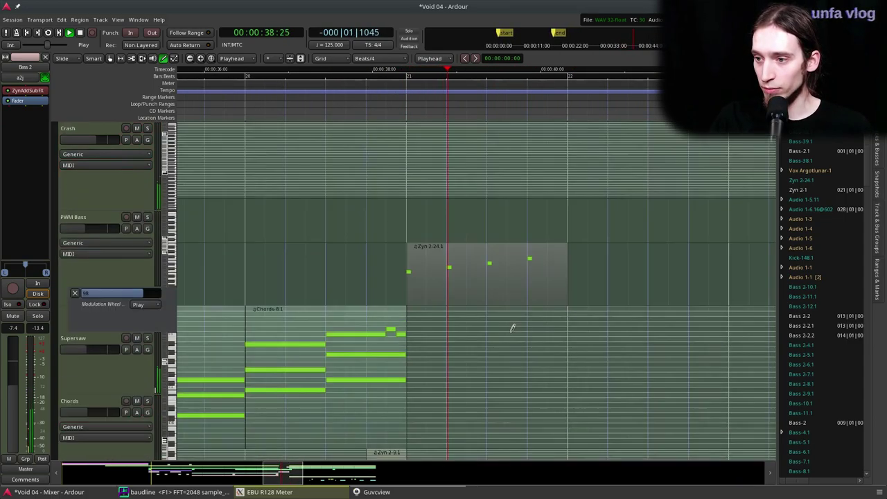
pyautogui.scroll(-5, 503, 336)
pyautogui.press('space')
pyautogui.press('space')
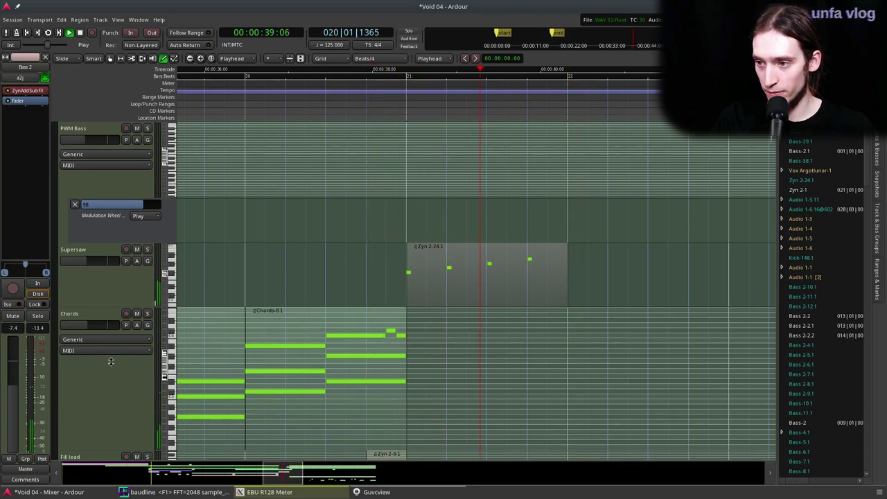
pyautogui.press('space')
# Step: Solo the Supersaw track, select region Zyn 2-24.1, and enlarge the track and its note range to show all the notes
pyautogui.click(148, 250)
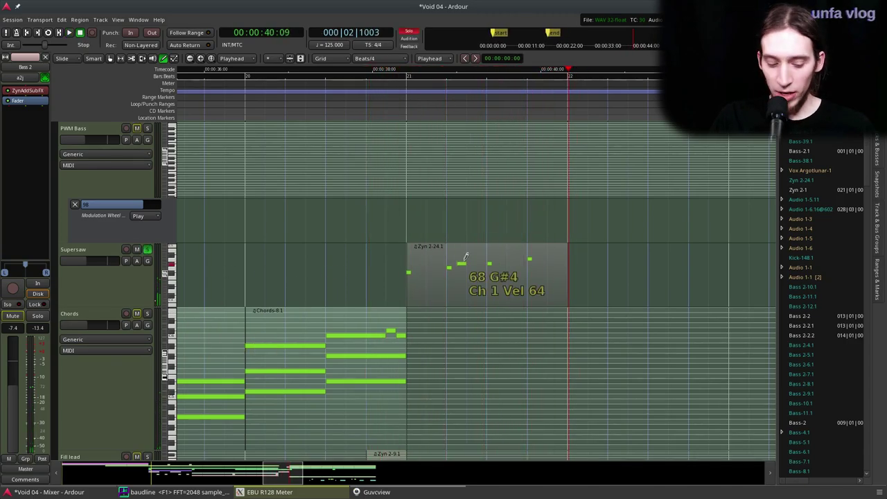
pyautogui.press('g')
pyautogui.click(466, 275)
pyautogui.moveTo(155, 305); pyautogui.dragTo(157, 414)
pyautogui.moveTo(165, 326); pyautogui.dragTo(164, 263)
pyautogui.scroll(1, 485, 358)
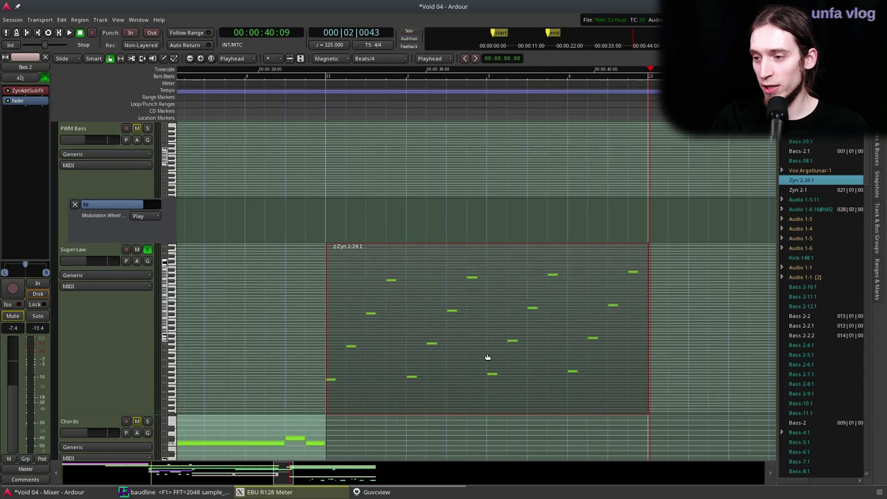
# Step: Set the edit point to Mouse and draw an empty one-bar region on the Supersaw track from bar 22 to bar 23
pyautogui.scroll(-1, 398, 348)
pyautogui.scroll(-1, 418, 314)
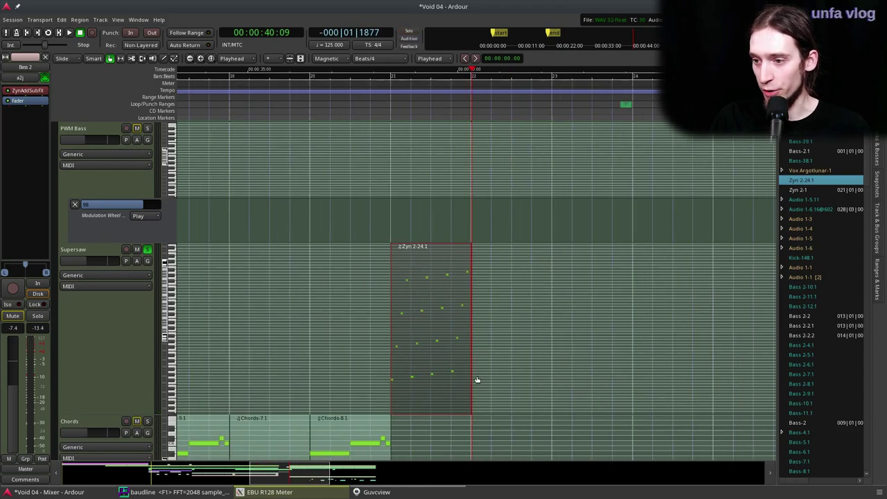
pyautogui.scroll(2, 477, 379)
pyautogui.scroll(-1, 406, 367)
pyautogui.moveTo(435, 352); pyautogui.dragTo(451, 339)
pyautogui.click(440, 58)
pyautogui.click(433, 71)
pyautogui.moveTo(436, 274); pyautogui.dragTo(592, 274)
pyautogui.scroll(1, 465, 381)
pyautogui.scroll(-1, 406, 379)
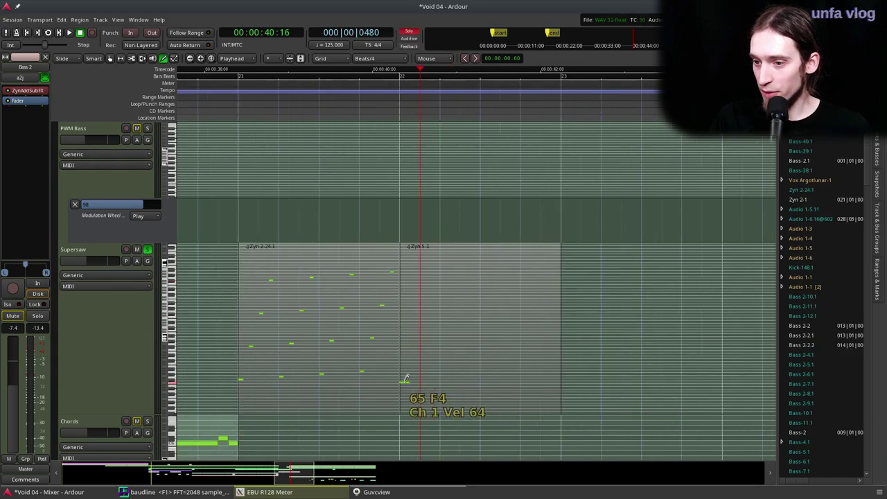
# Step: Draw four rising notes in the new Supersaw region, one per beat: F#4, G4, G#4 and A4
pyautogui.click(406, 378)
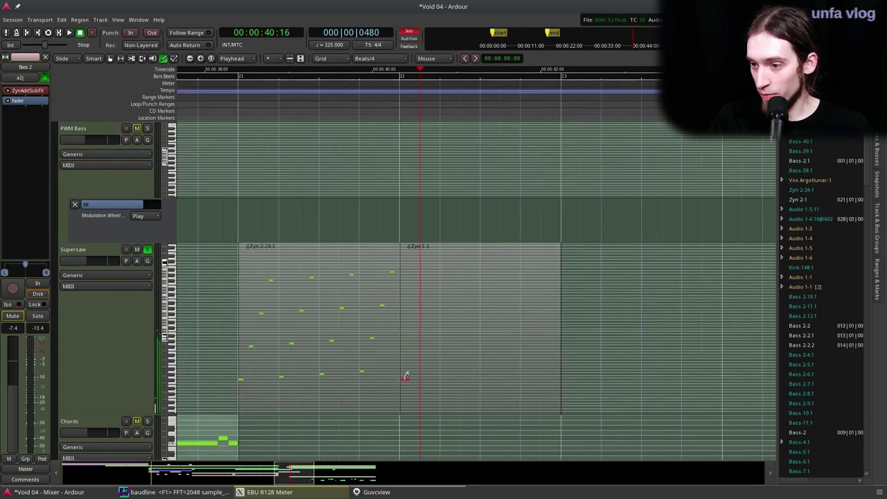
pyautogui.click(444, 374)
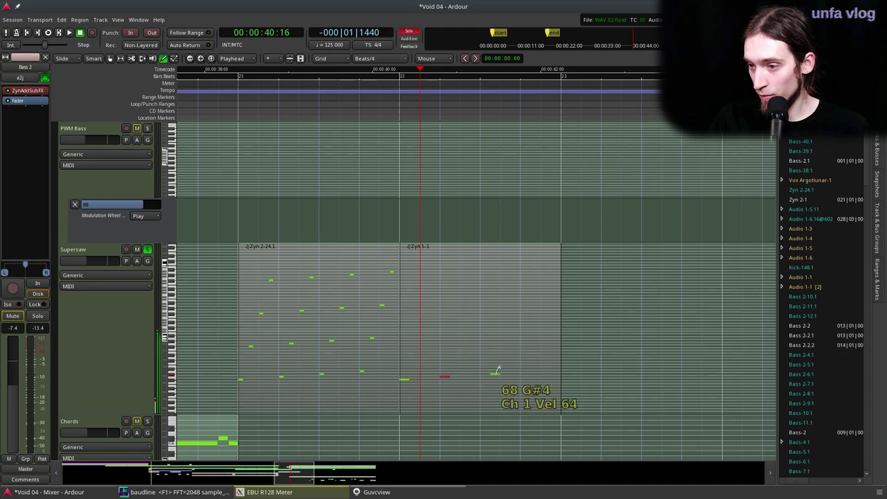
pyautogui.click(485, 374)
pyautogui.click(525, 369)
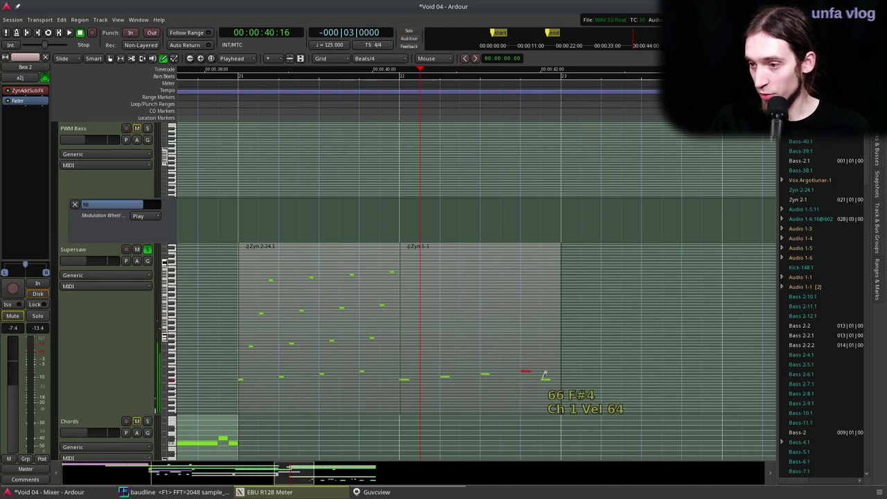
# Step: Select the four new notes, shorten them to match the notes in region Zyn 2-24.1, and play them from just before bar 22
pyautogui.press('=')
pyautogui.moveTo(614, 344); pyautogui.dragTo(352, 413)
pyautogui.moveTo(346, 379); pyautogui.dragTo(334, 392)
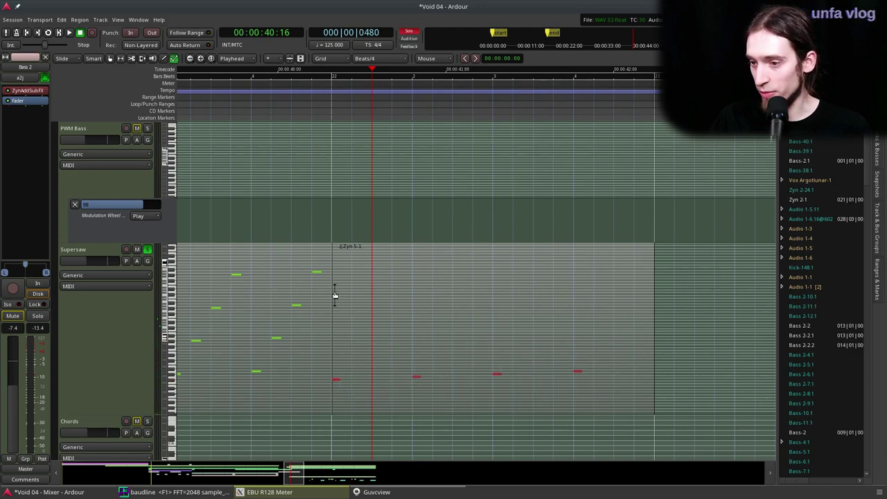
pyautogui.click(321, 99)
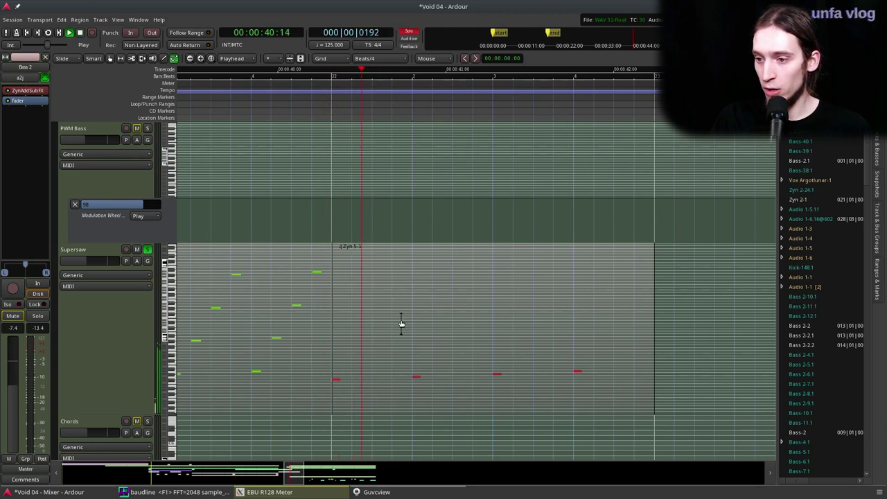
# Step: Copy the four-note row three times in region Zyn 5-1, each copy a quarter beat later and an octave higher
pyautogui.moveTo(599, 355); pyautogui.dragTo(333, 408)
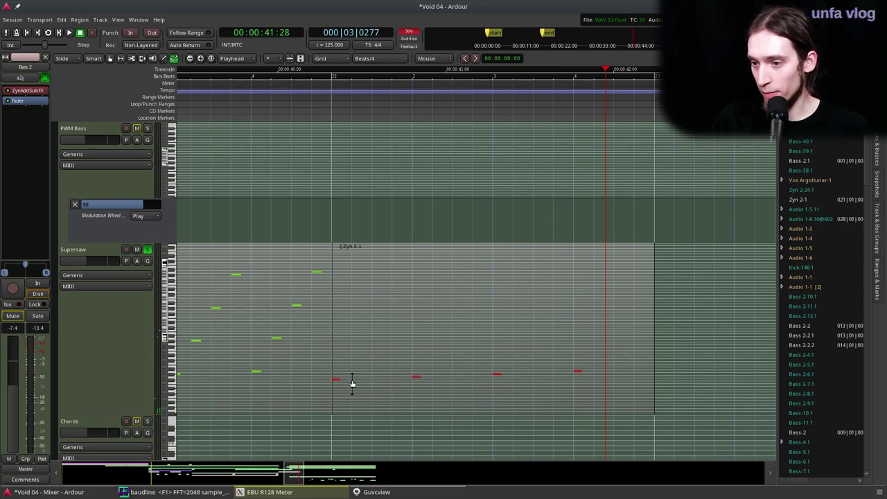
pyautogui.hotkey('ctrl', 'v')
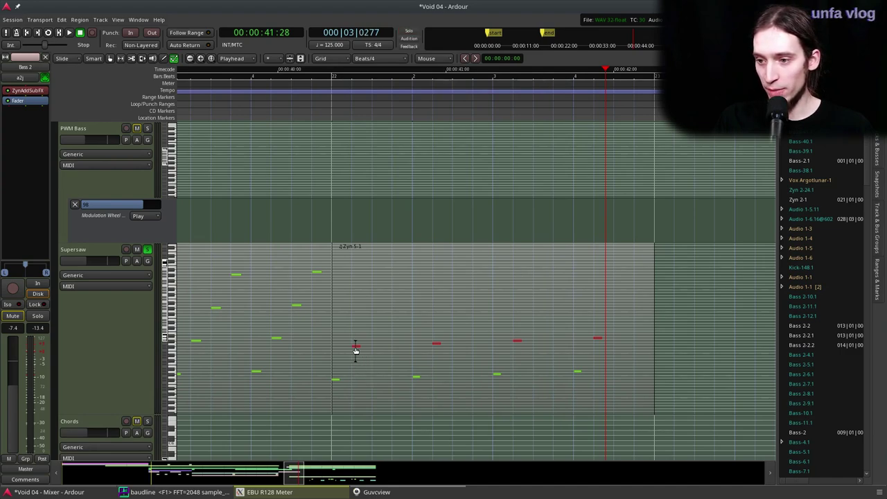
pyautogui.hotkey('ctrl', 'v')
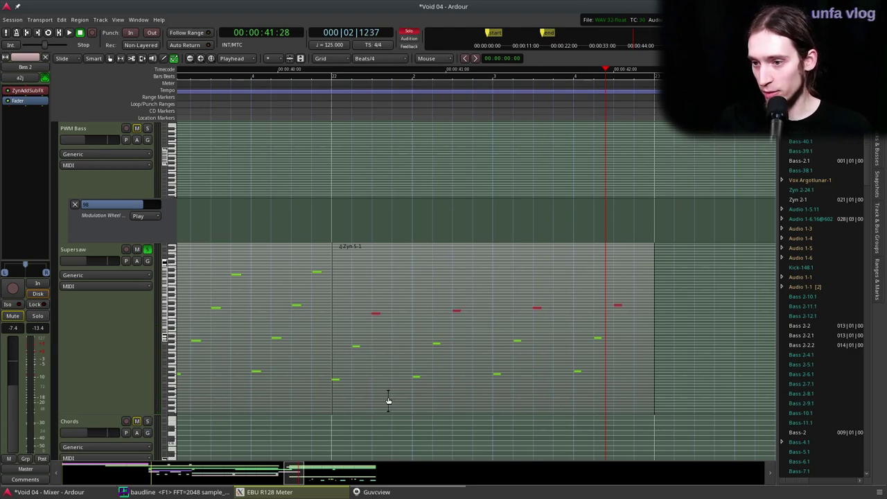
pyautogui.hotkey('ctrl', 'v')
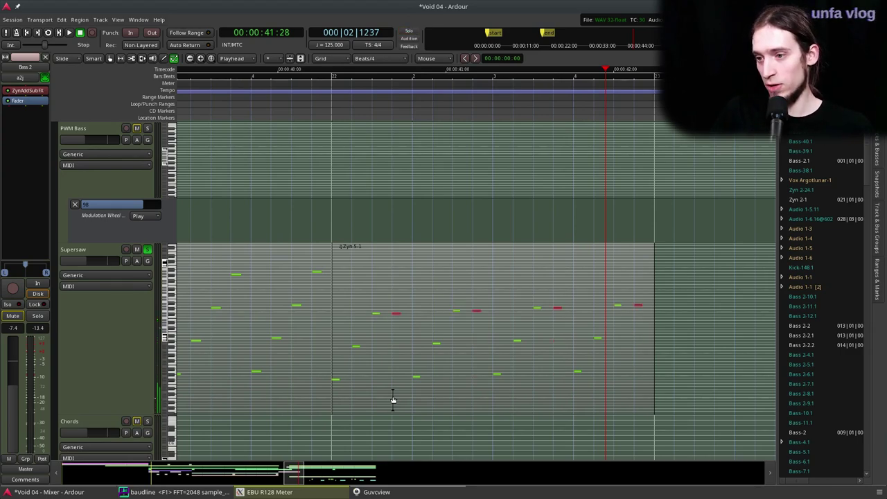
# Step: Play the finished arpeggio in region Zyn 5-1 from just before bar 22
pyautogui.click(315, 88)
pyautogui.press('space')
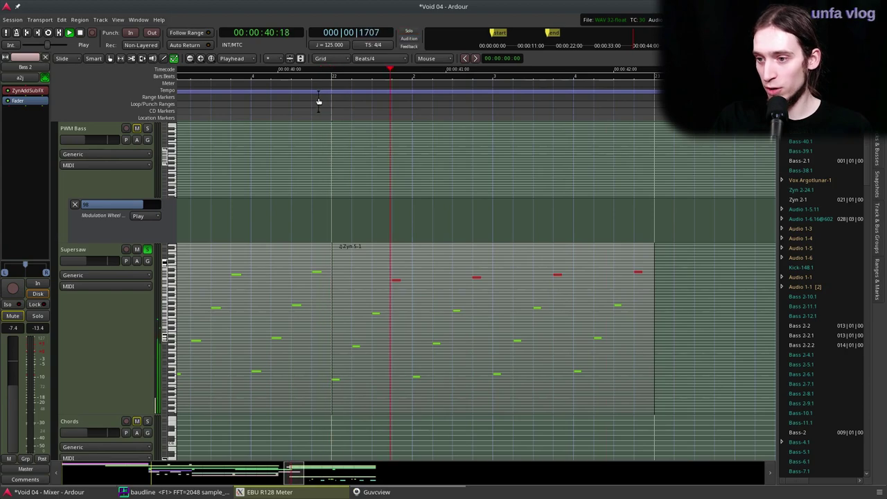
pyautogui.press('space')
# Step: Delete the demonstration region Zyn 5-1 from the Supersaw track
pyautogui.scroll(-1, 425, 241)
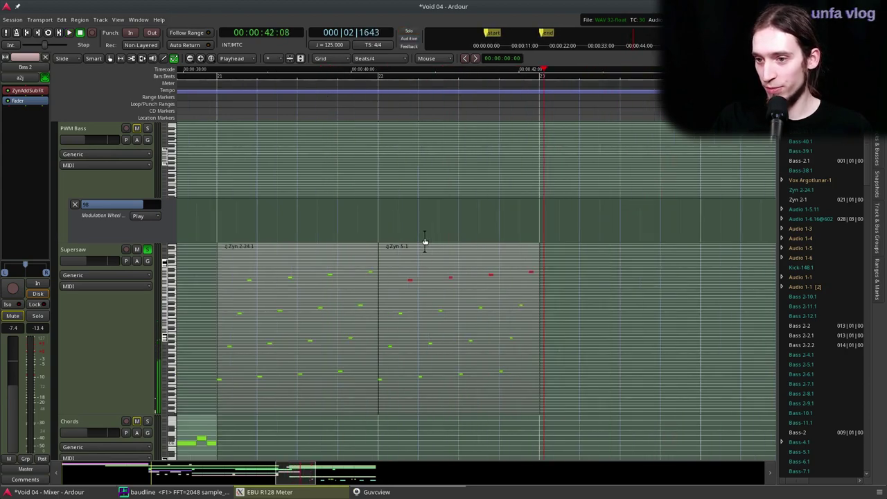
pyautogui.press('g')
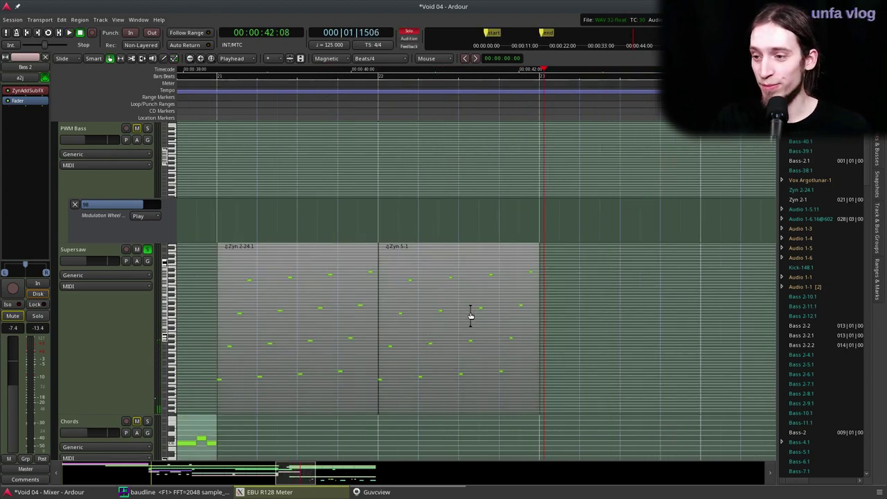
pyautogui.click(467, 311)
pyautogui.press('Delete')
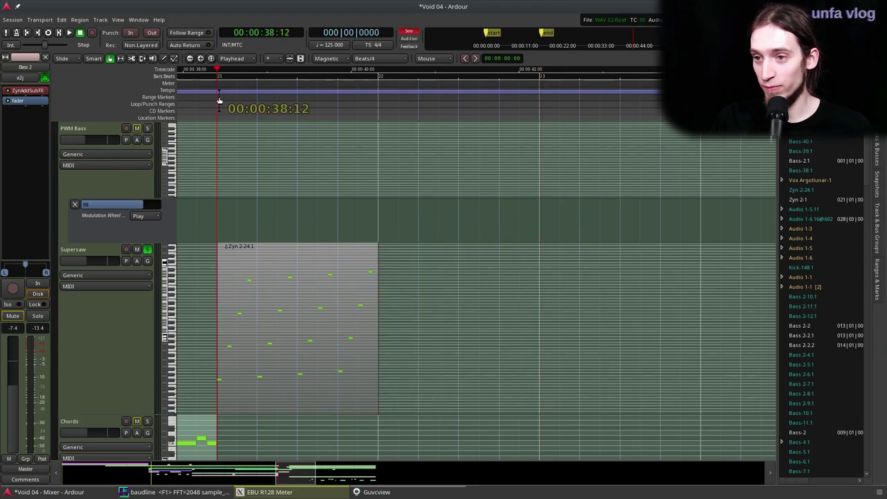
# Step: Turn off the Supersaw solo and briefly play the full mix from bar 21
pyautogui.click(217, 100)
pyautogui.click(150, 250)
pyautogui.press('space')
pyautogui.press('space')
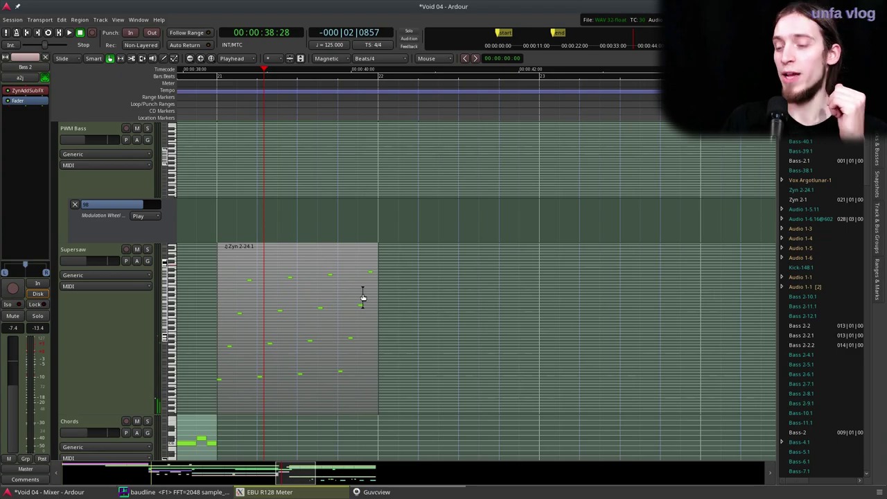
# Step: Examine how the Supersaw region at bar 21 sits between the ending Chords and Bass 2 parts and the Twostep bass section
pyautogui.scroll(-10, 362, 297)
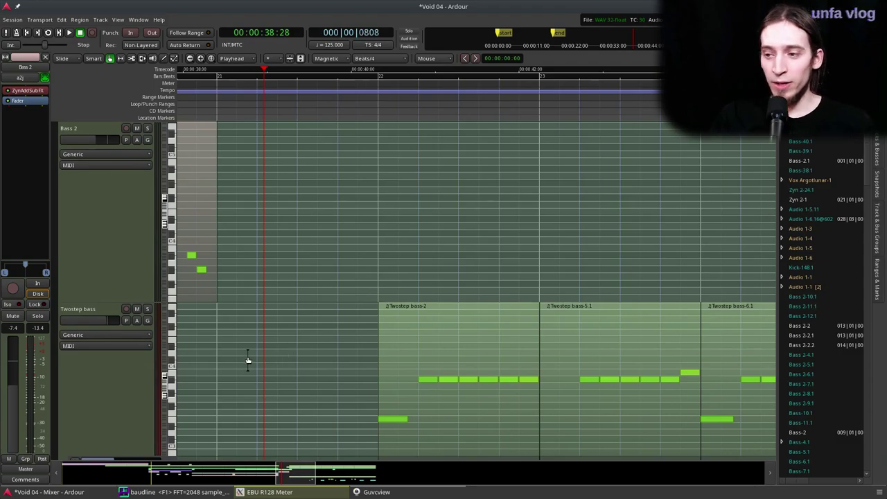
pyautogui.scroll(6, 280, 354)
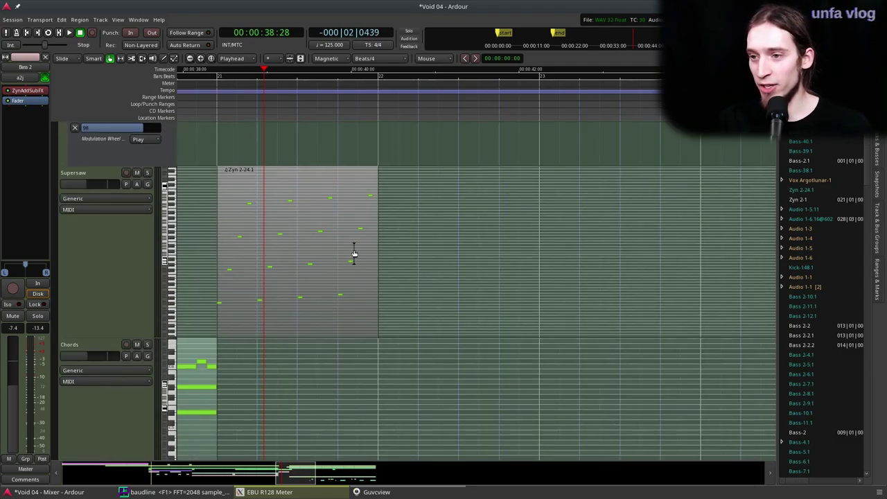
pyautogui.scroll(-1, 354, 253)
pyautogui.scroll(-8, 429, 274)
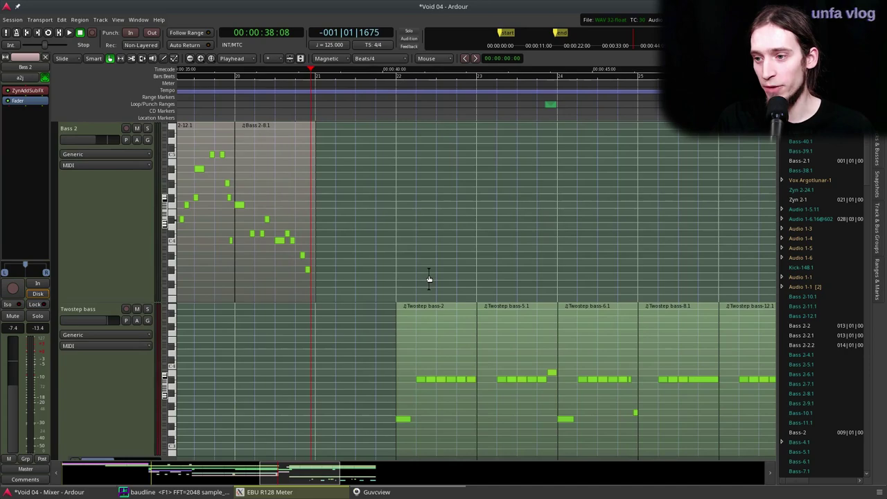
pyautogui.scroll(-1, 353, 269)
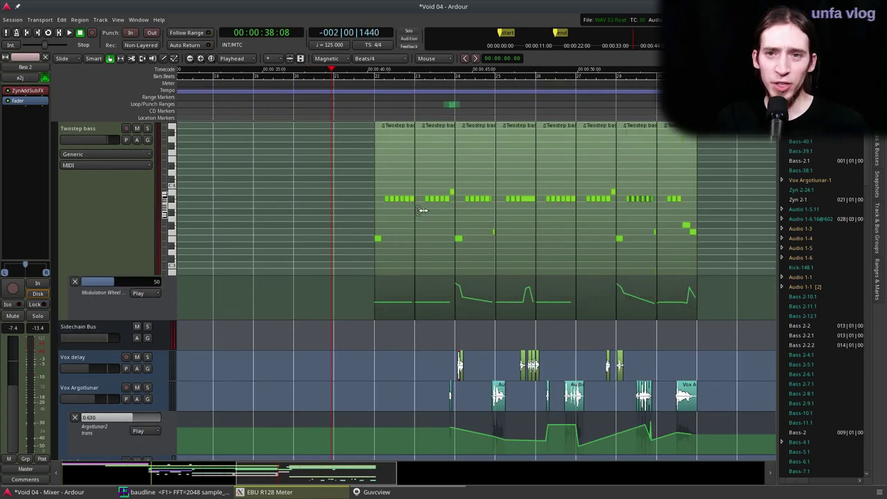
pyautogui.scroll(6, 329, 286)
pyautogui.scroll(1, 340, 298)
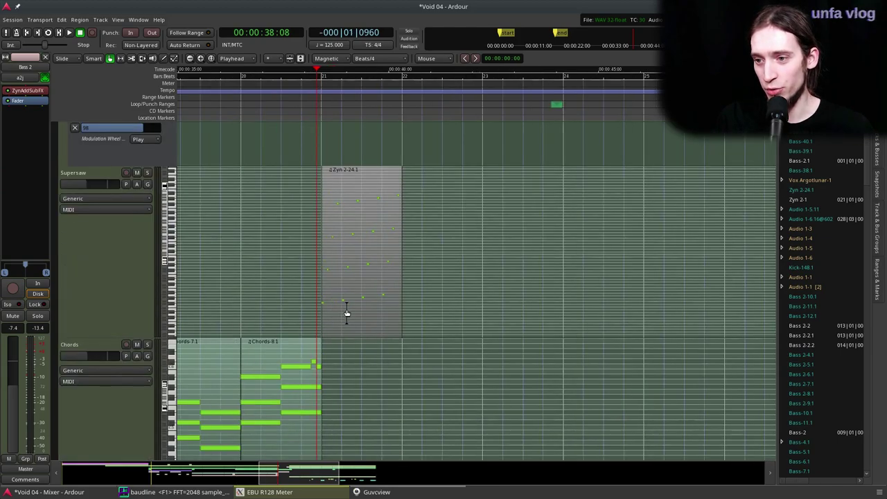
pyautogui.scroll(-2, 407, 334)
pyautogui.scroll(1, 343, 197)
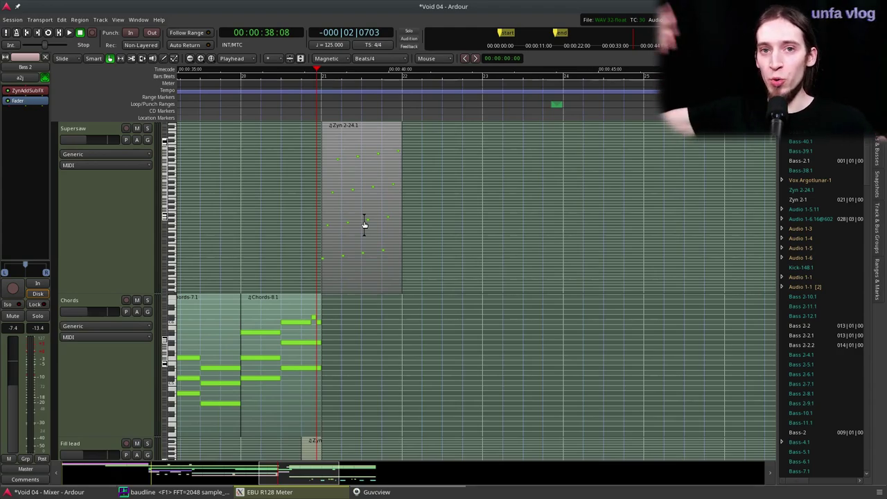
# Step: Play the full mix through the Supersaw fill, from just before bar 20 and again from just before bar 18
pyautogui.click(235, 97)
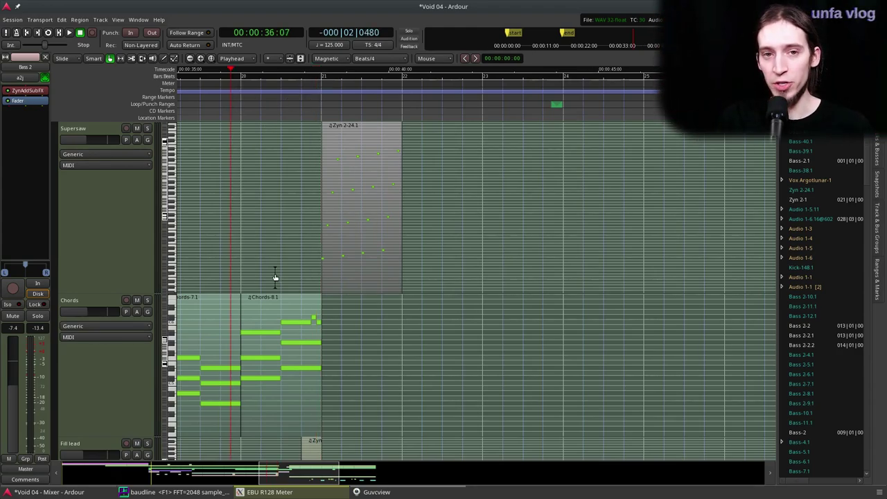
pyautogui.press('space')
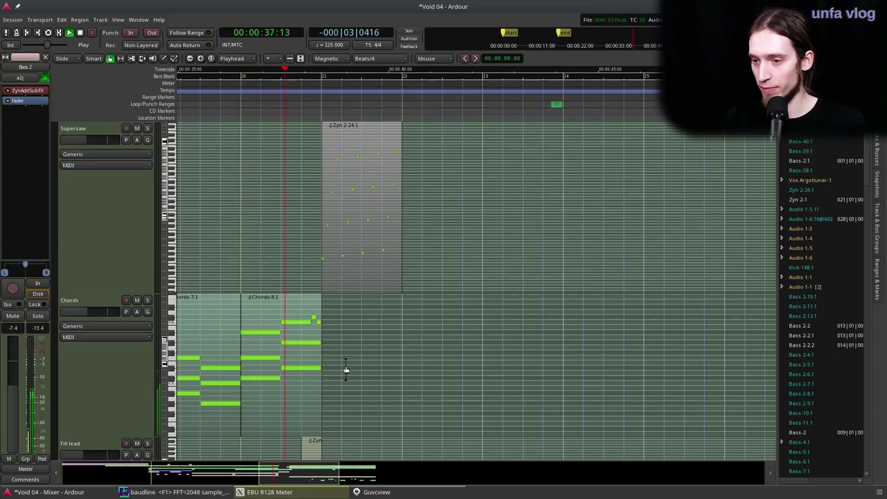
pyautogui.press('-')
pyautogui.click(208, 103)
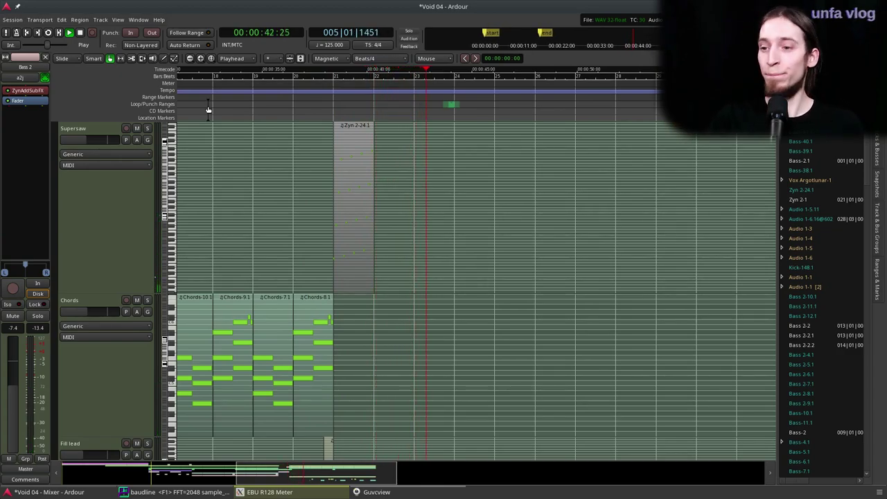
# Step: Compare the Bass 2, Twostep bass and drum tracks around bar 22 and briefly play the full mix
pyautogui.scroll(-10, 420, 201)
pyautogui.scroll(5, 416, 218)
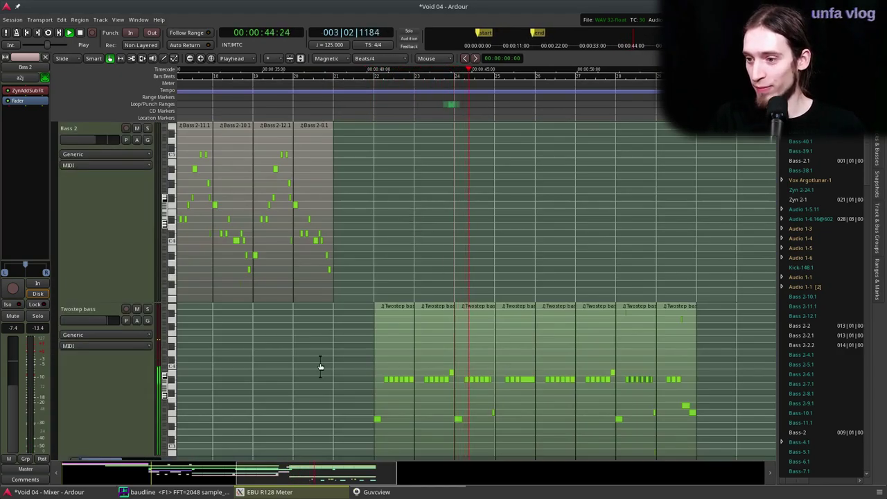
pyautogui.scroll(-5, 287, 349)
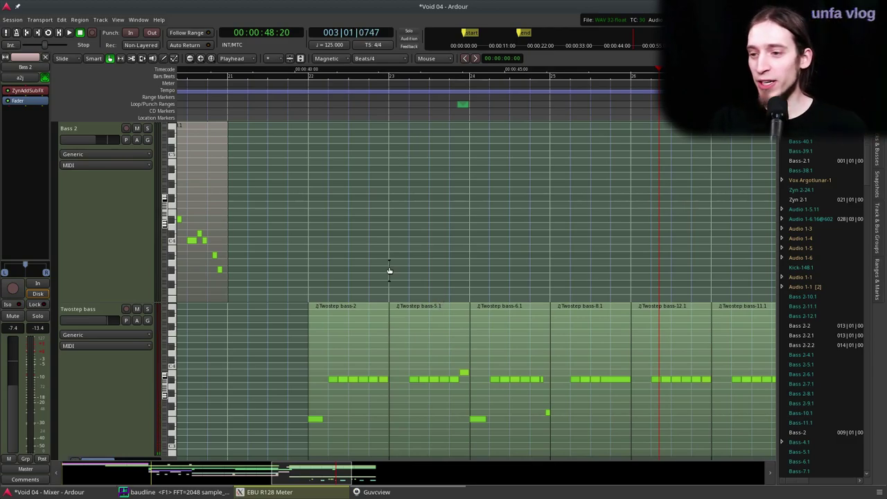
pyautogui.scroll(-6, 389, 270)
pyautogui.scroll(-3, 390, 271)
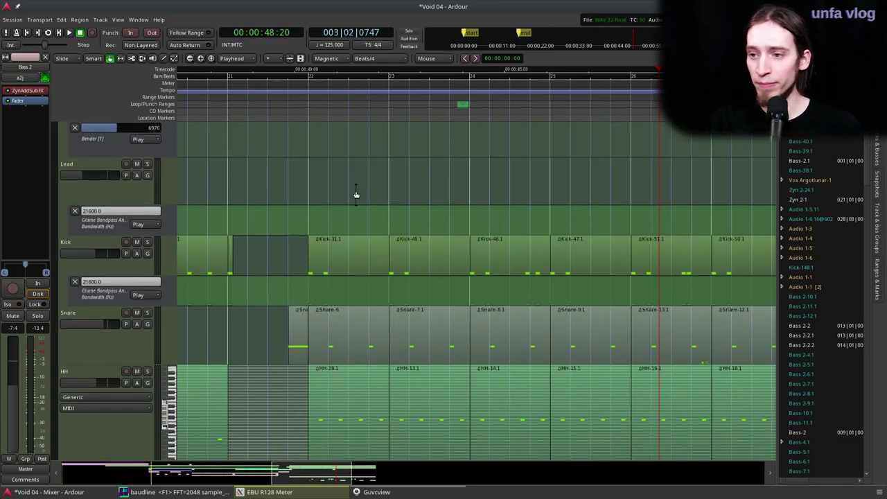
pyautogui.click(292, 93)
pyautogui.press('space')
pyautogui.press('space')
# Step: Solo the Kick, Snare and HH tracks and play them from just before bar 22
pyautogui.click(304, 108)
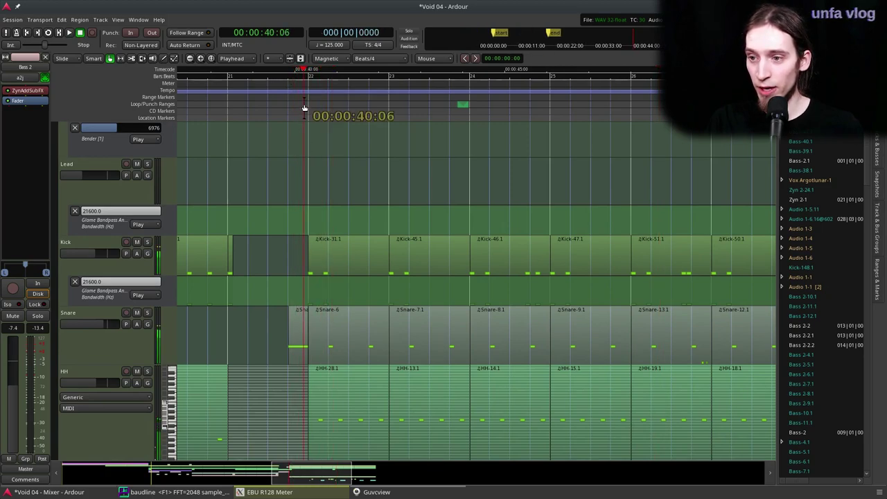
pyautogui.click(147, 241)
pyautogui.click(147, 313)
pyautogui.click(147, 371)
pyautogui.press('space')
pyautogui.press('=')
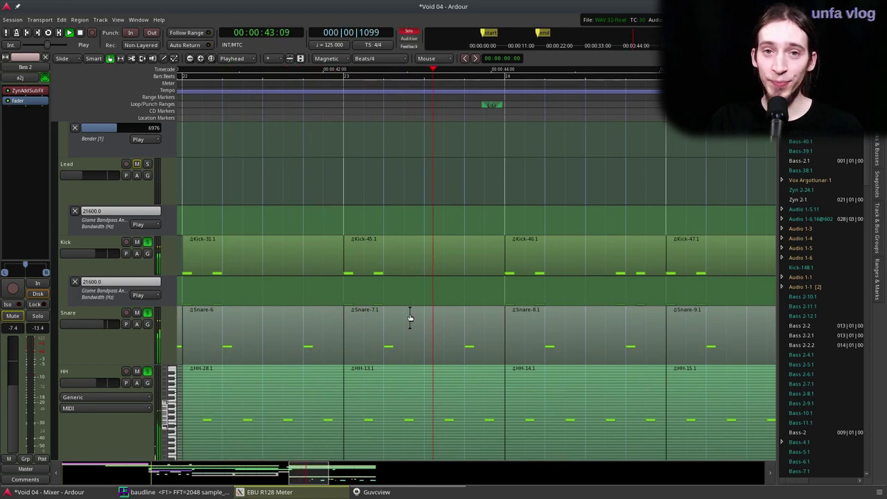
pyautogui.press('space')
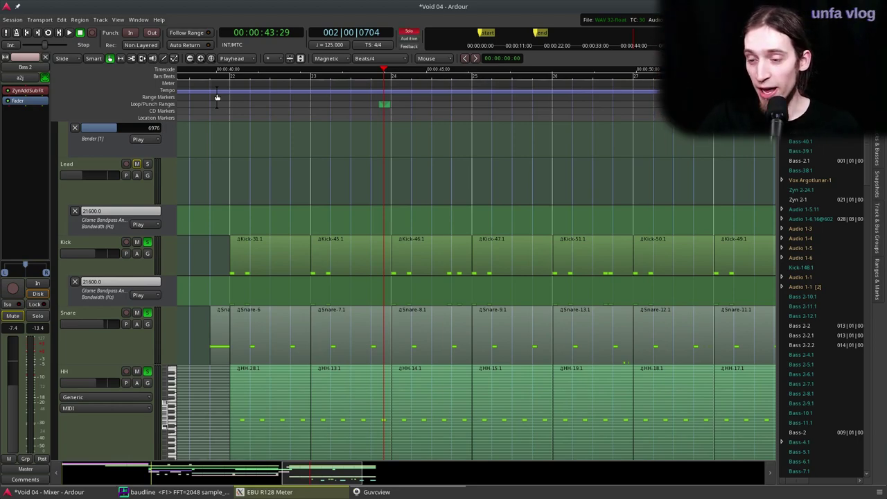
# Step: Replay the soloed drums from just before bar 22, ending with the Twostep bass track in view
pyautogui.click(217, 92)
pyautogui.scroll(-5, 209, 231)
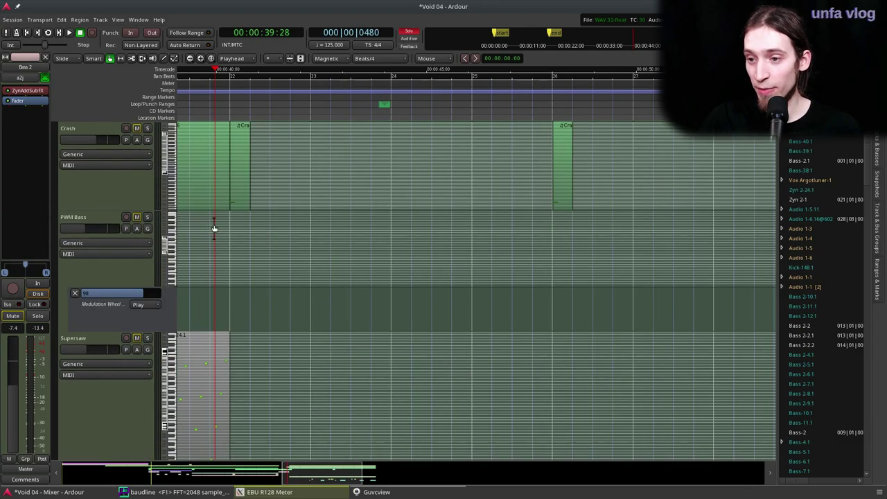
pyautogui.scroll(-5, 222, 221)
pyautogui.press('space')
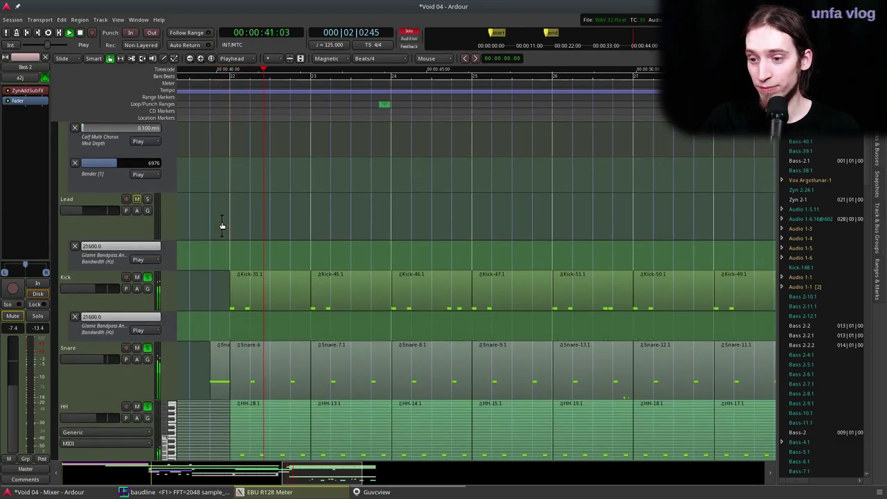
pyautogui.scroll(-2, 225, 220)
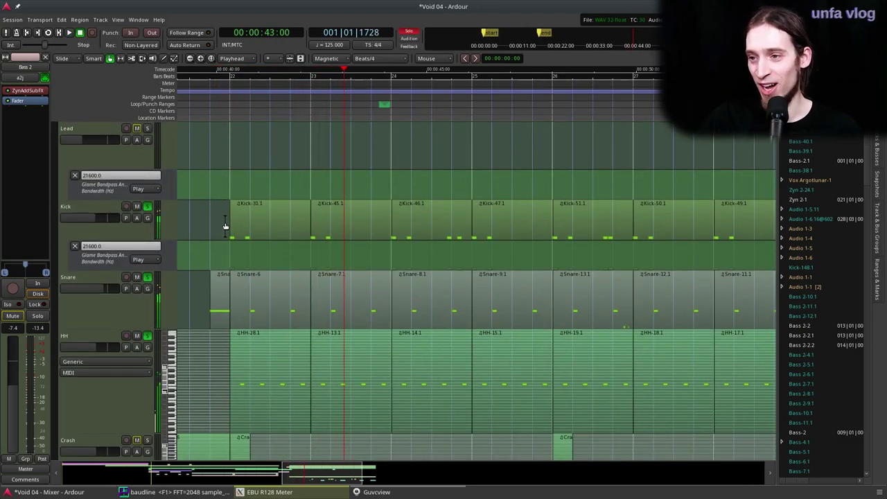
pyautogui.scroll(-6, 225, 222)
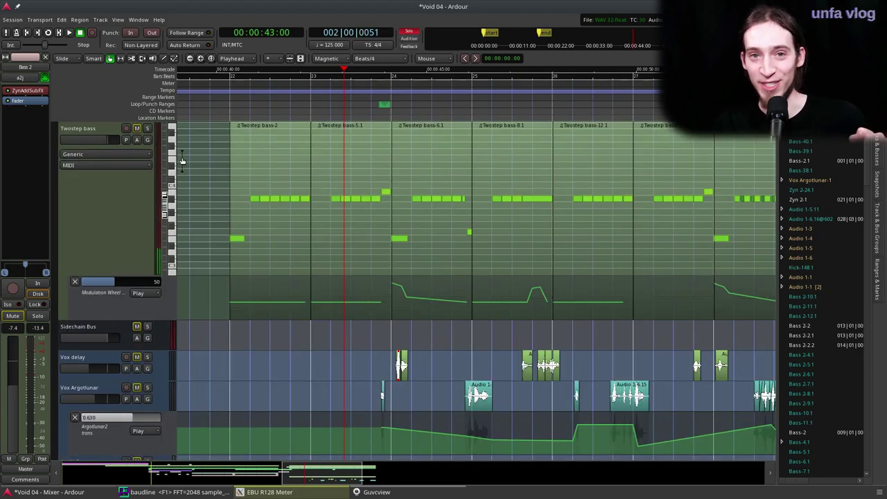
# Step: Clear all solos, solo the Twostep bass, play it from bar 22 and show its mixer strip
pyautogui.click(407, 33)
pyautogui.click(147, 128)
pyautogui.click(233, 76)
pyautogui.press('space')
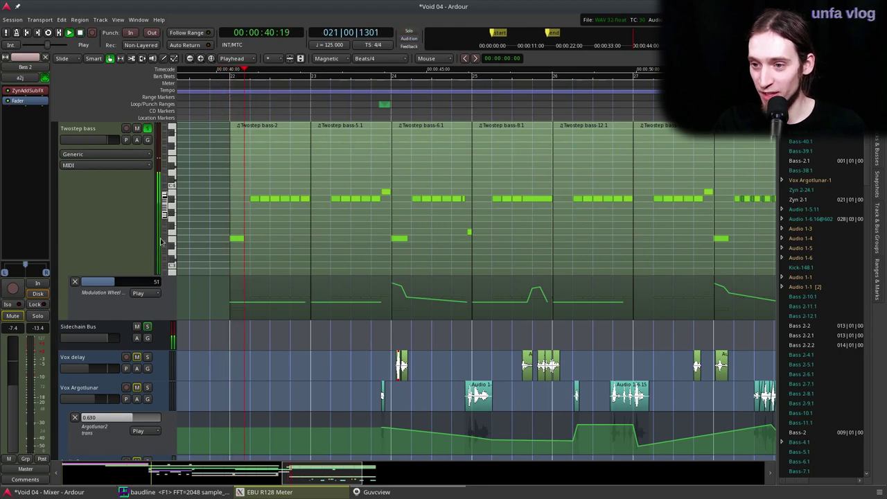
pyautogui.click(124, 202)
pyautogui.scroll(1, 254, 202)
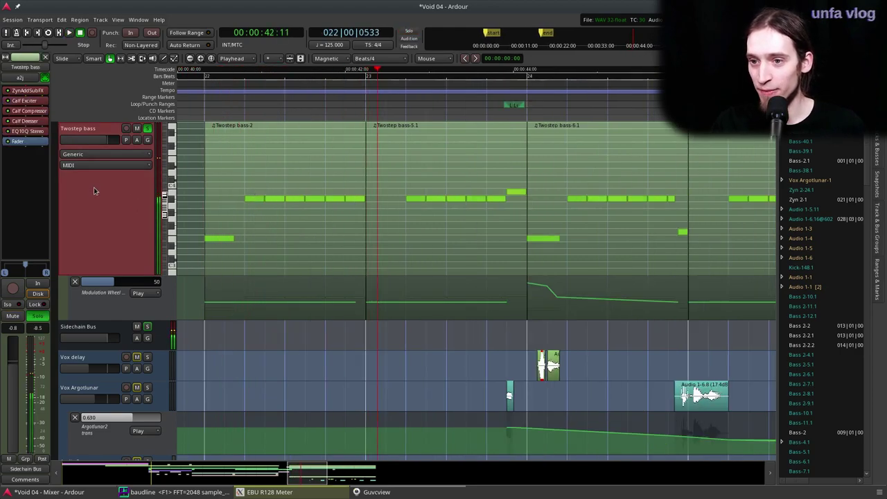
# Step: Bypass the Calf Exciter, Calf Compressor, Calf Deesser and EQ10Q Stereo effects on the Twostep bass
pyautogui.click(9, 112)
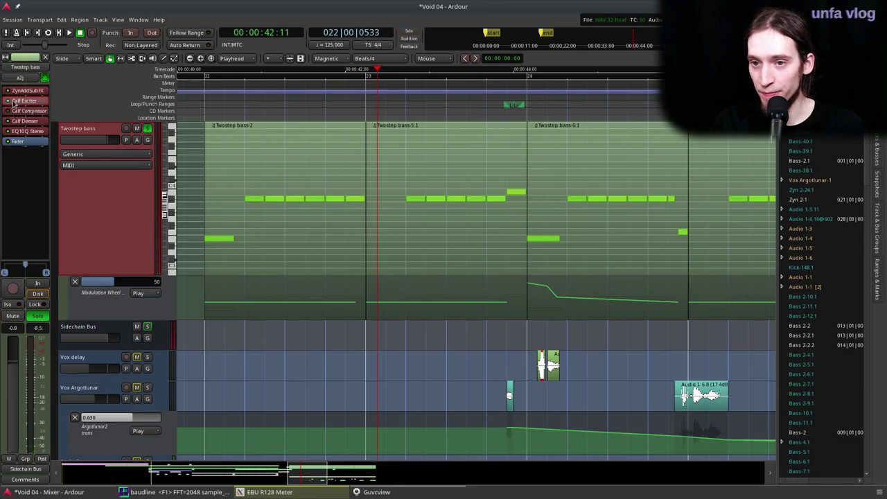
pyautogui.click(9, 102)
pyautogui.click(9, 122)
pyautogui.click(9, 132)
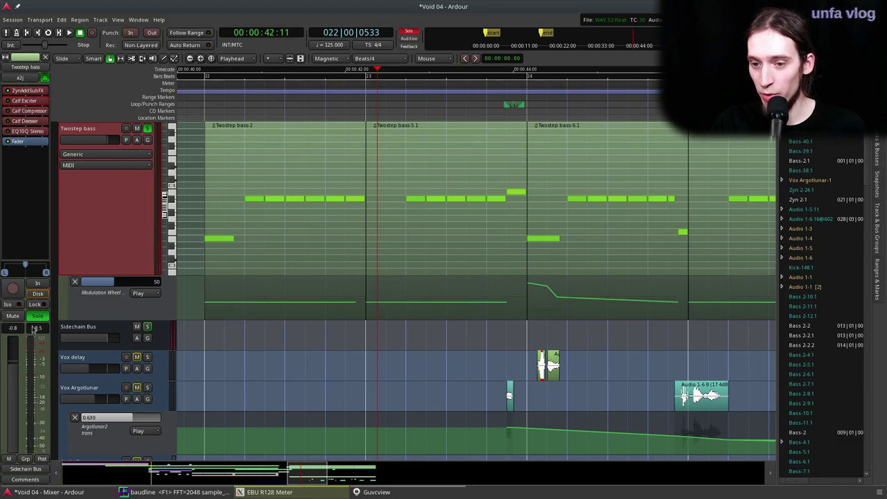
# Step: Route the Twostep bass output to Master in and play the dry sound from just before bar 22
pyautogui.click(26, 469)
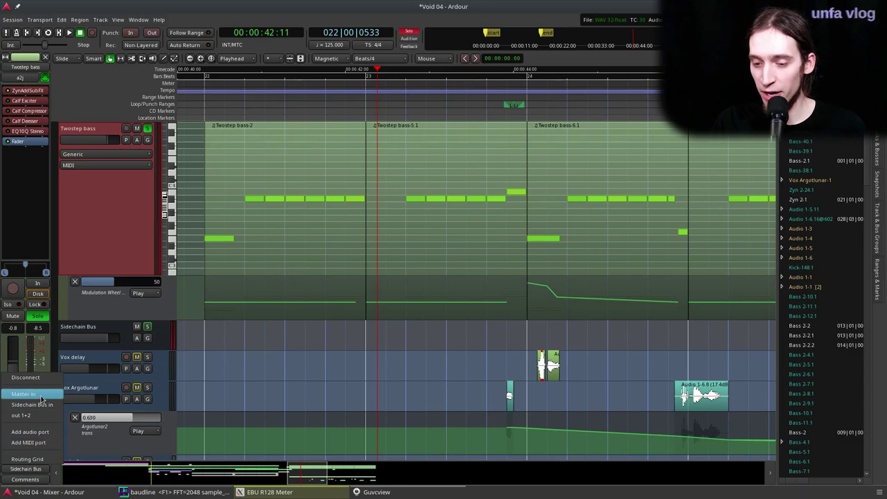
pyautogui.click(40, 395)
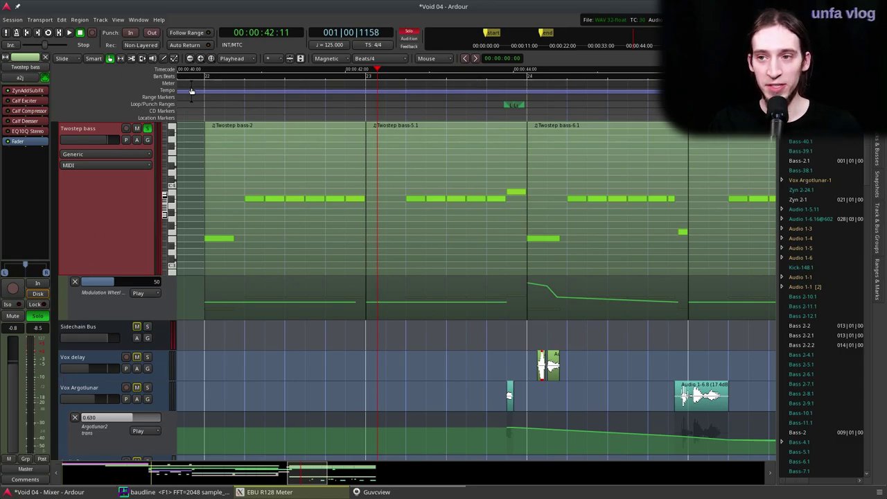
pyautogui.click(192, 91)
pyautogui.press('space')
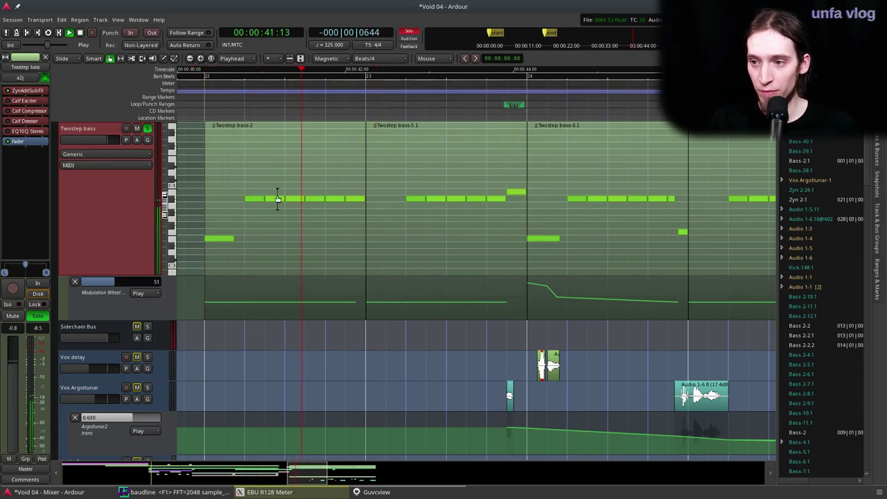
pyautogui.press('space')
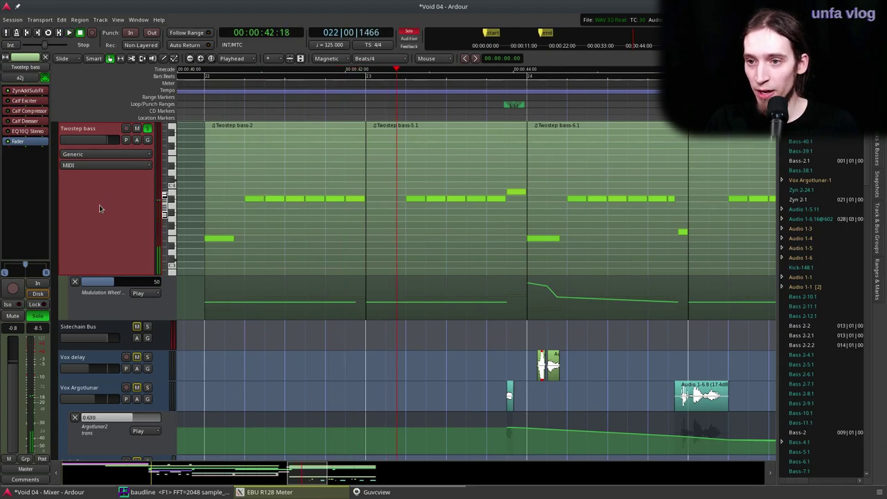
# Step: Open the Twostep bass's ZynAddSubFX synth, show the global frequency settings and turn off its learn mode
pyautogui.doubleClick(28, 91)
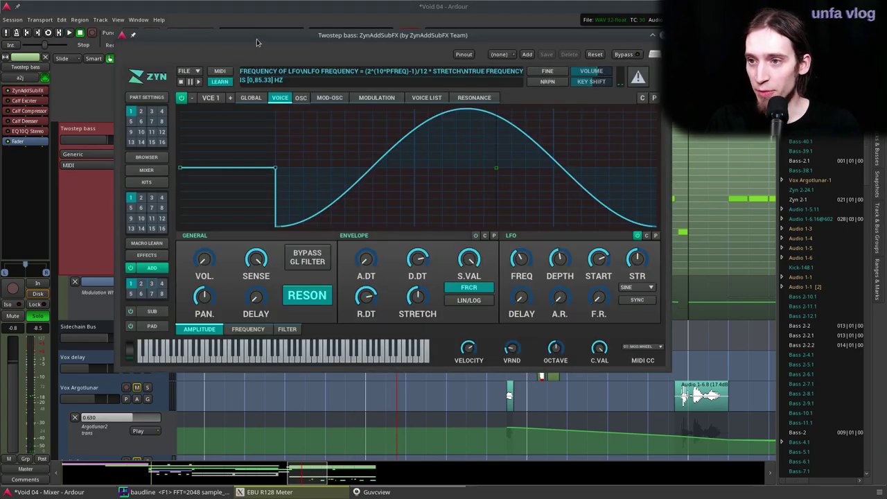
pyautogui.moveTo(256, 41); pyautogui.dragTo(268, 86)
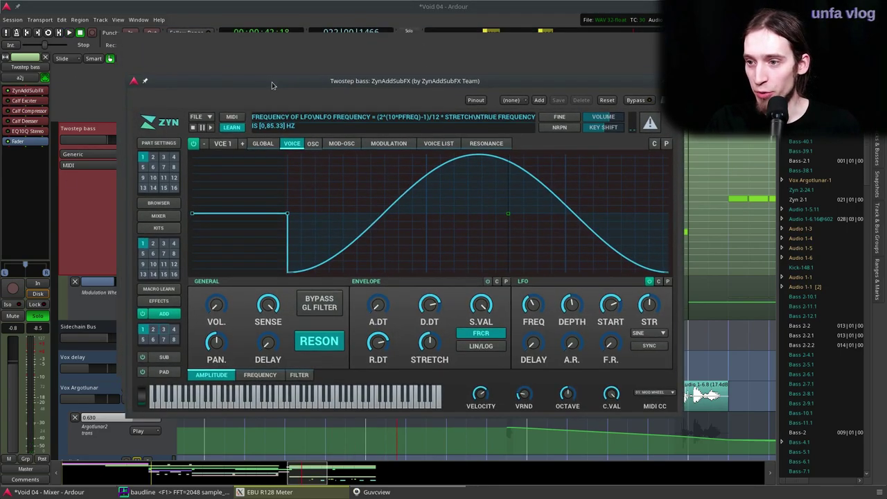
pyautogui.click(262, 144)
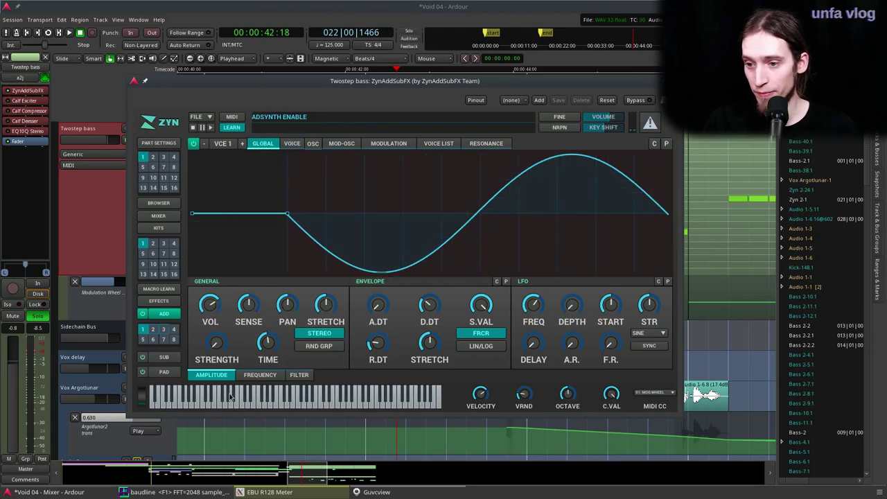
pyautogui.click(266, 375)
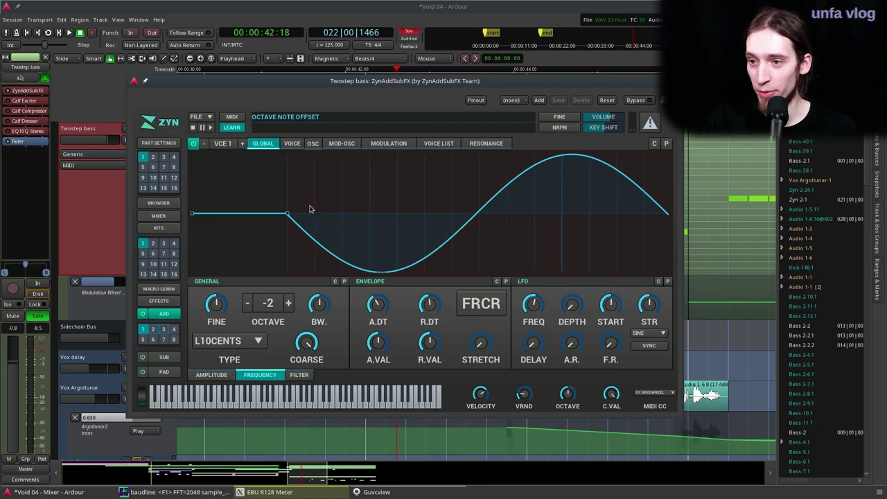
pyautogui.click(231, 128)
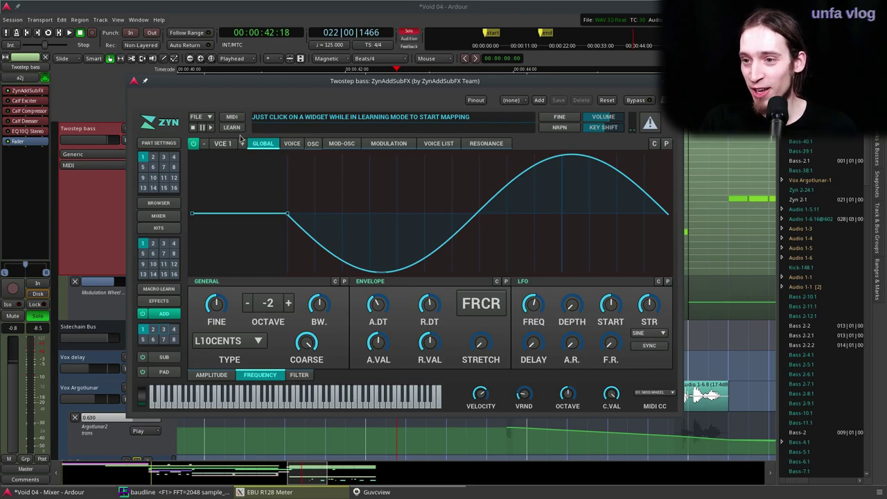
# Step: Examine voice 1's frequency settings and the macro mapping of MIDI CC 1 to its amplitude LFO frequency
pyautogui.click(292, 144)
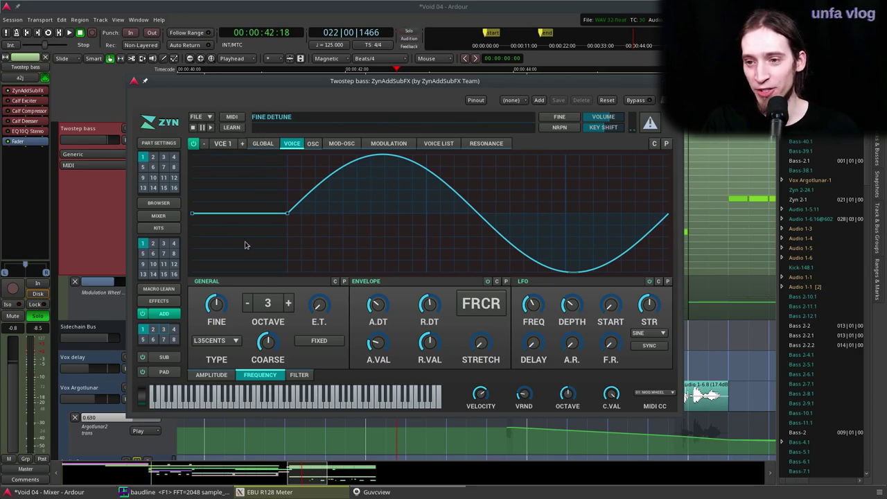
pyautogui.click(158, 290)
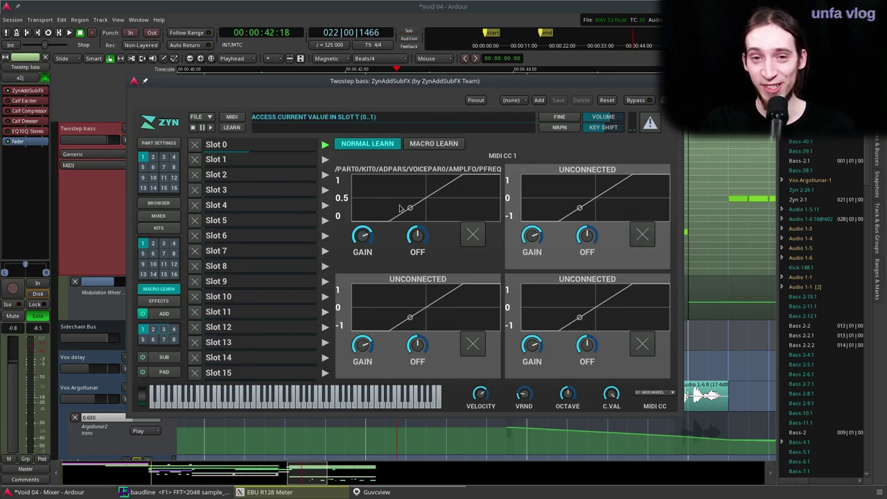
pyautogui.click(164, 314)
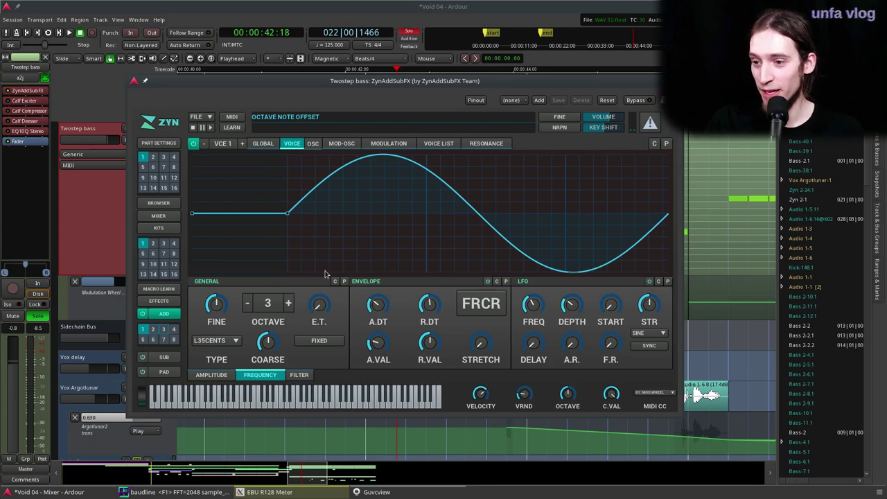
# Step: Examine voice 1's oscillator, modulator oscillator and modulation settings
pyautogui.click(316, 146)
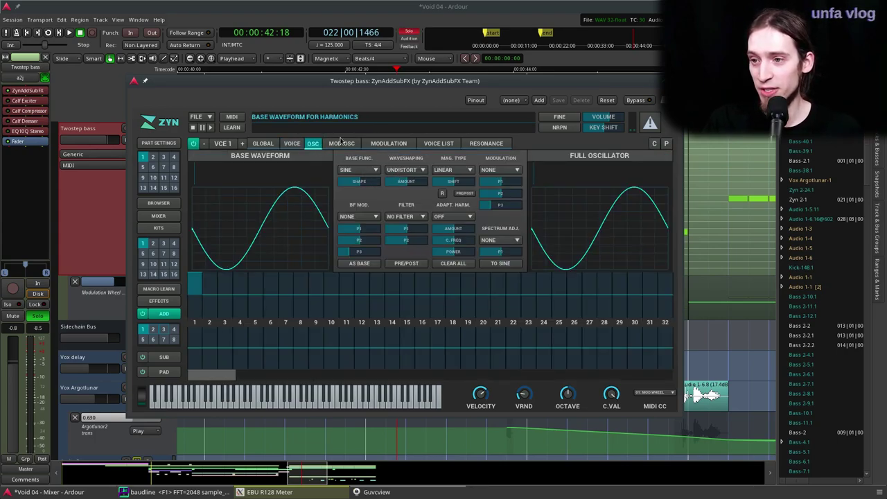
pyautogui.click(341, 145)
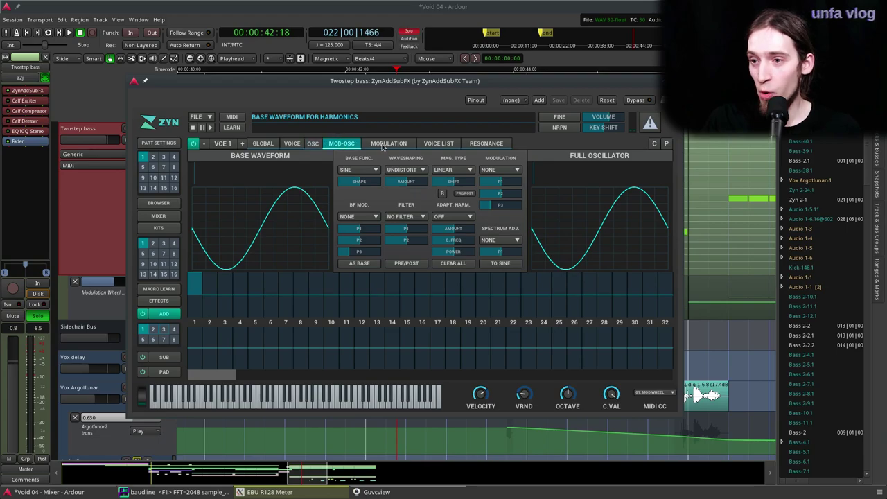
pyautogui.click(385, 145)
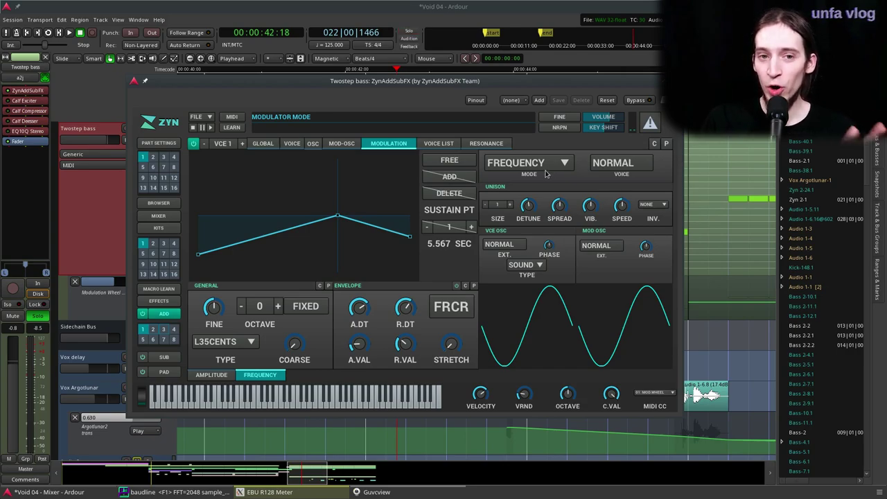
# Step: Switch to voice 2 and examine its oscillator, frequency and modulation settings
pyautogui.click(243, 145)
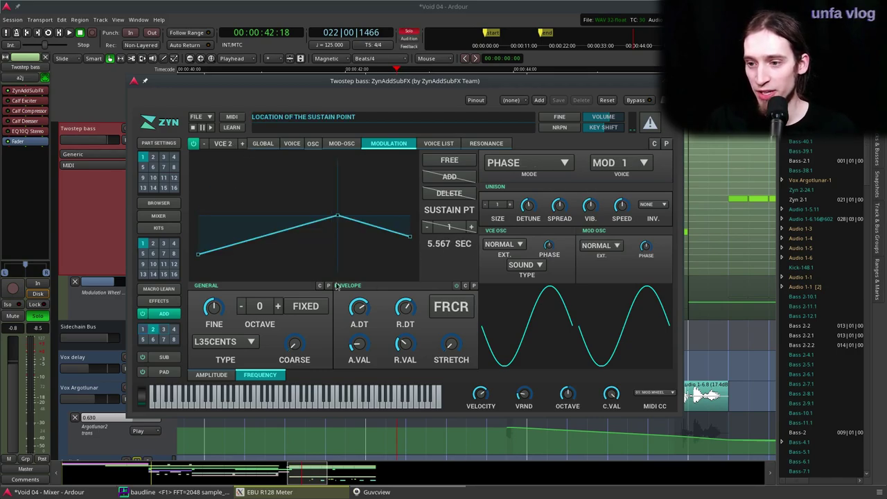
pyautogui.click(313, 144)
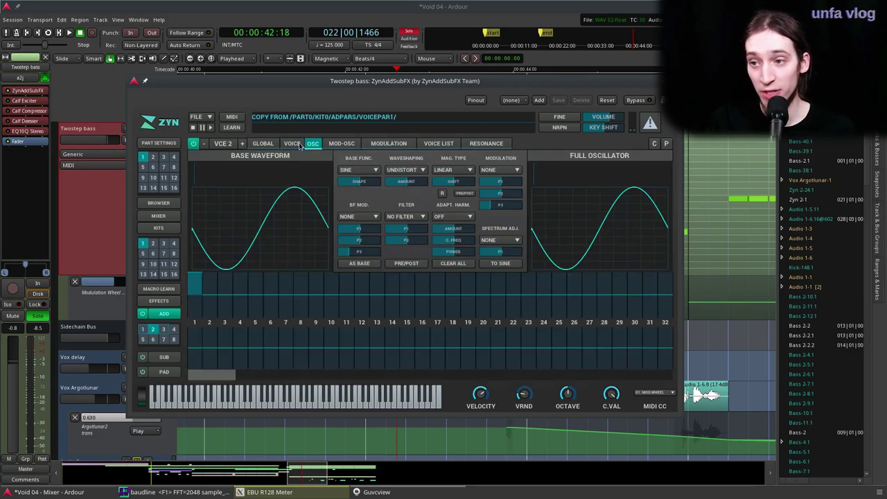
pyautogui.click(293, 144)
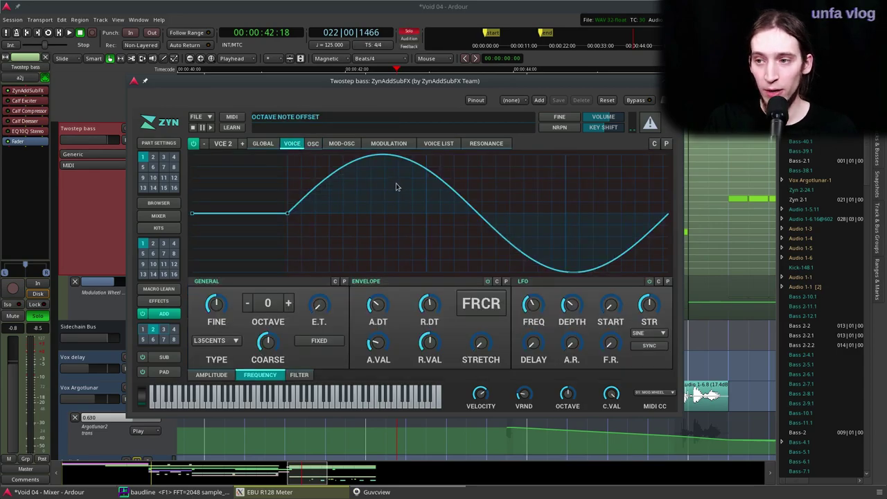
pyautogui.click(390, 144)
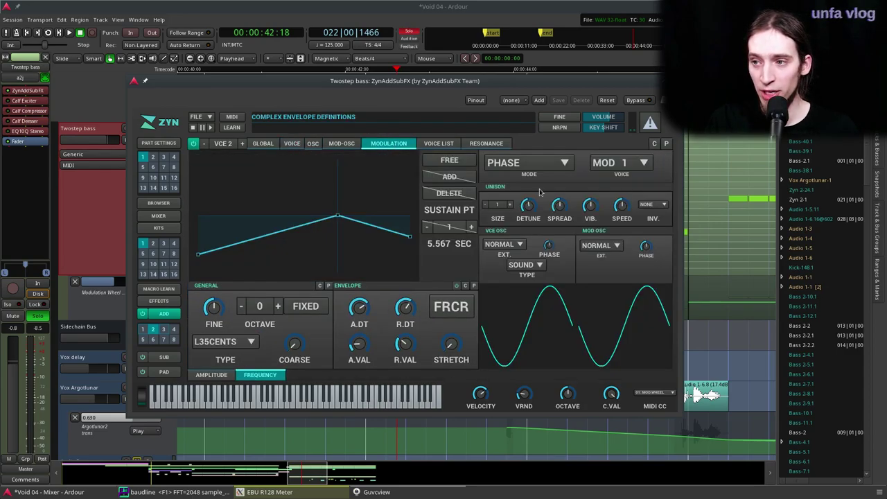
# Step: Set voice 2's modulator source to Normal and show the modulator's amplitude settings
pyautogui.click(640, 164)
pyautogui.click(620, 165)
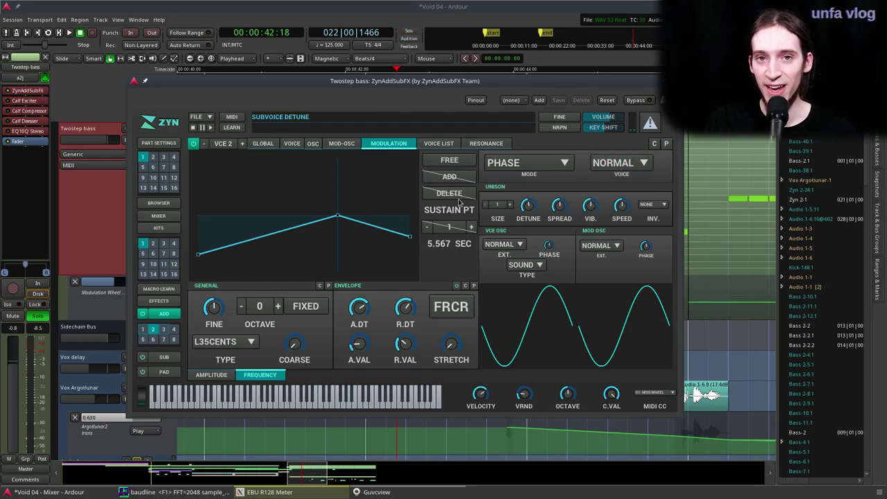
pyautogui.click(209, 377)
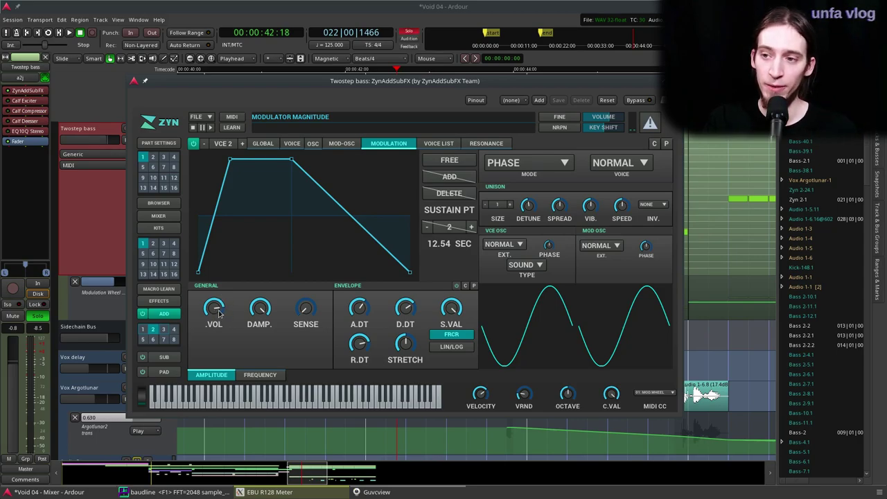
# Step: Switch back to voice 1 and examine its amplitude LFO settings
pyautogui.click(205, 145)
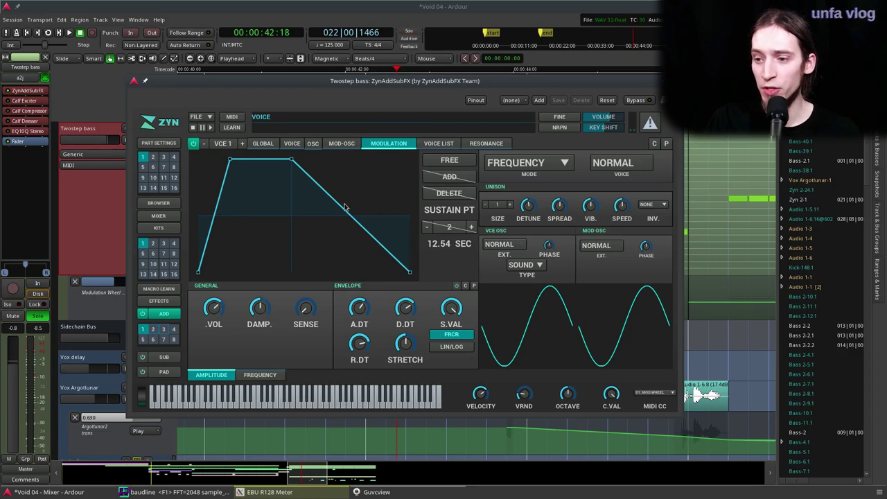
pyautogui.click(294, 144)
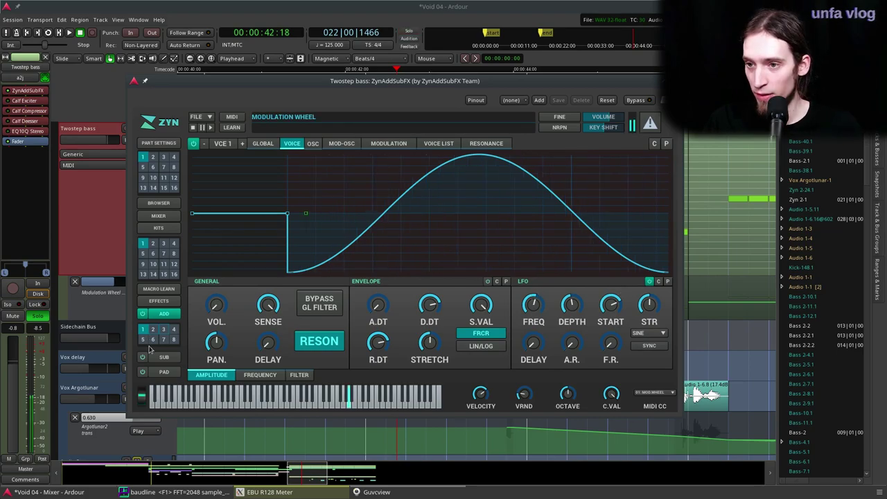
# Step: Move the synth window out of the way and play the Twostep bass part from bar 22, both soloed and with the solo off
pyautogui.moveTo(256, 79); pyautogui.dragTo(572, 198)
pyautogui.click(389, 180)
pyautogui.press('space')
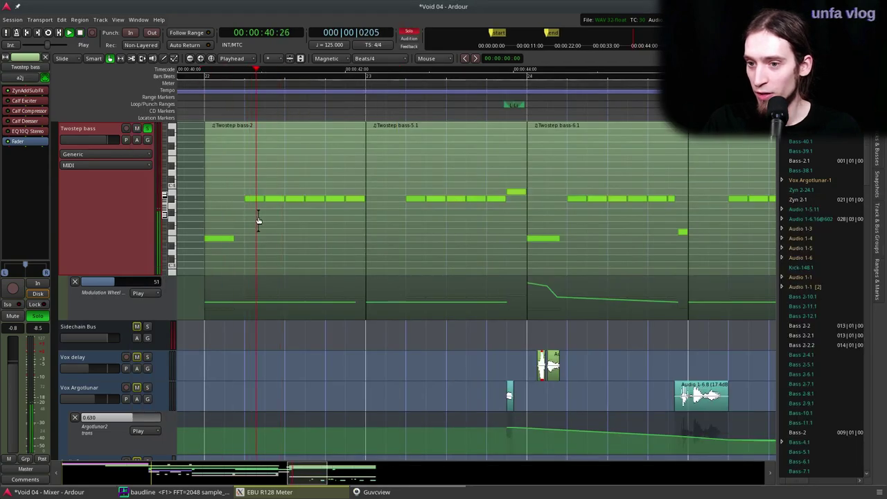
pyautogui.scroll(-1, 257, 224)
pyautogui.press('space')
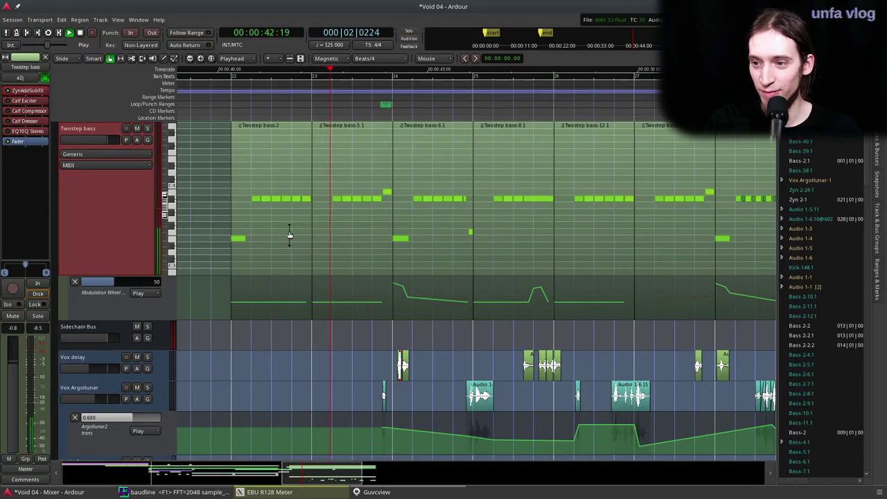
pyautogui.scroll(-1, 300, 234)
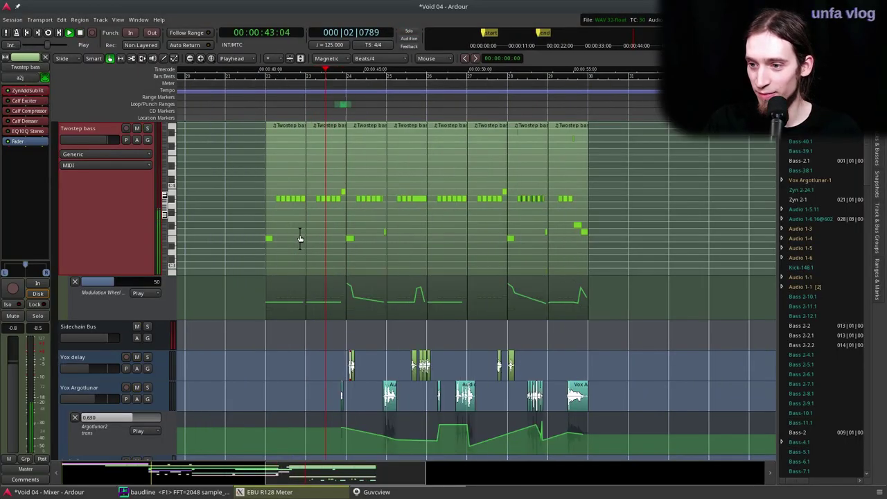
pyautogui.press('space')
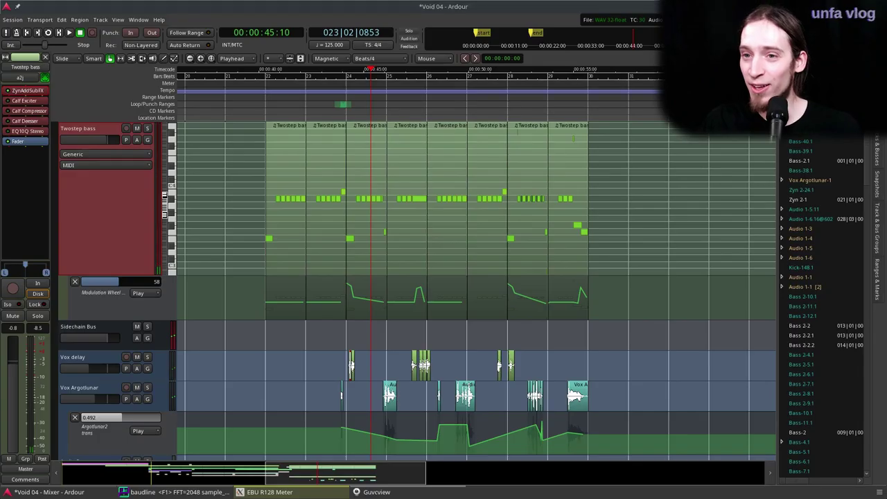
# Step: Open the Void 05 session and show the Twostep bass track's ZynAddSubFX window
pyautogui.click(20, 19)
pyautogui.click(46, 53)
pyautogui.click(79, 135)
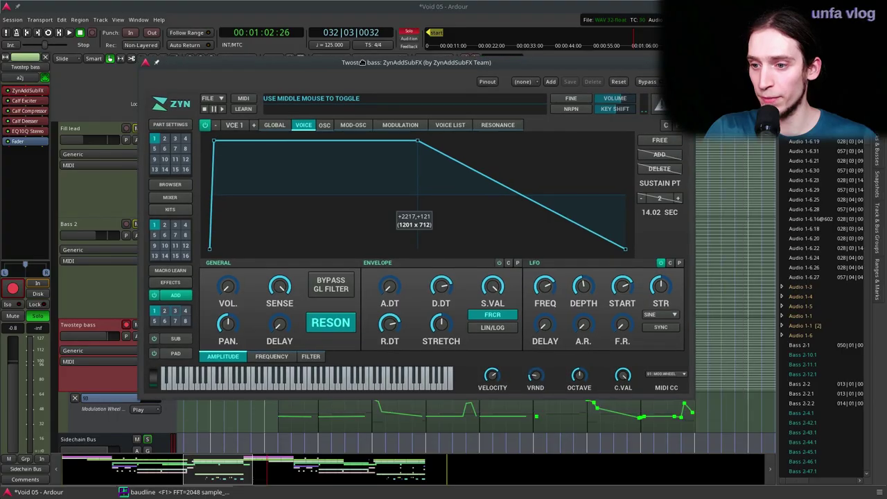
# Step: Toggle the voices in the synth's voice list and leave only voice 1 enabled
pyautogui.click(254, 126)
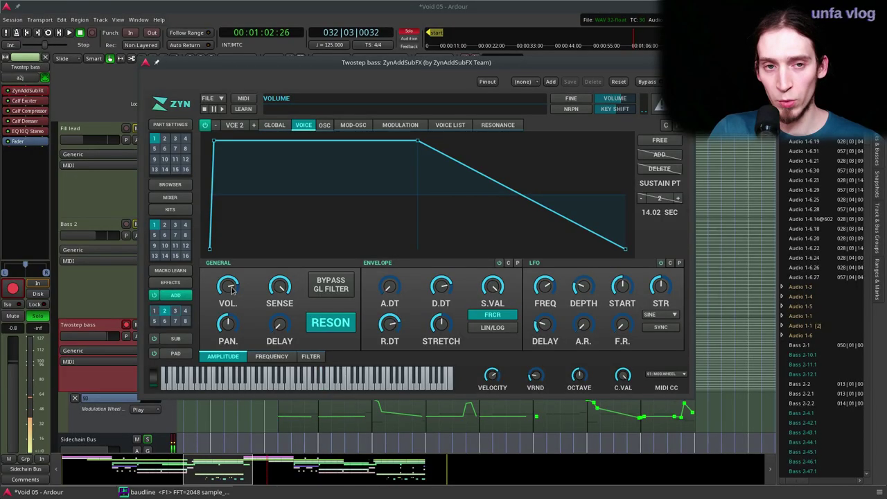
pyautogui.click(455, 126)
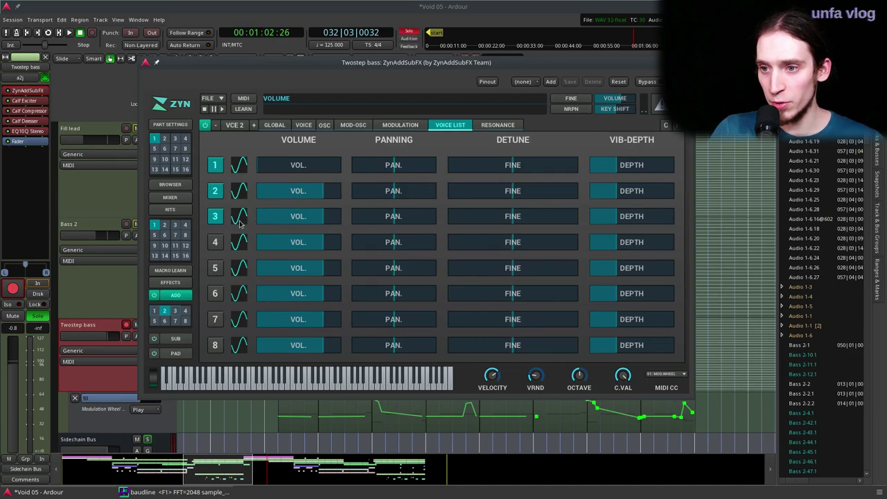
pyautogui.click(215, 219)
pyautogui.click(215, 217)
pyautogui.click(216, 191)
pyautogui.click(217, 165)
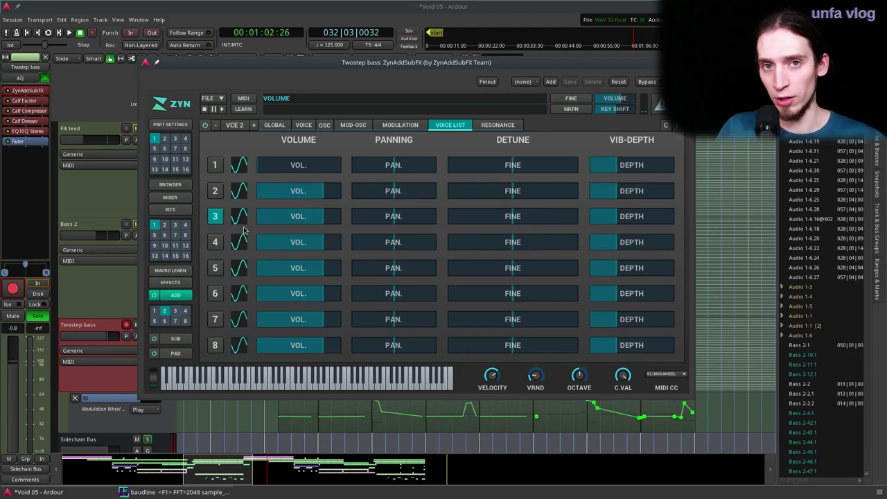
pyautogui.click(214, 192)
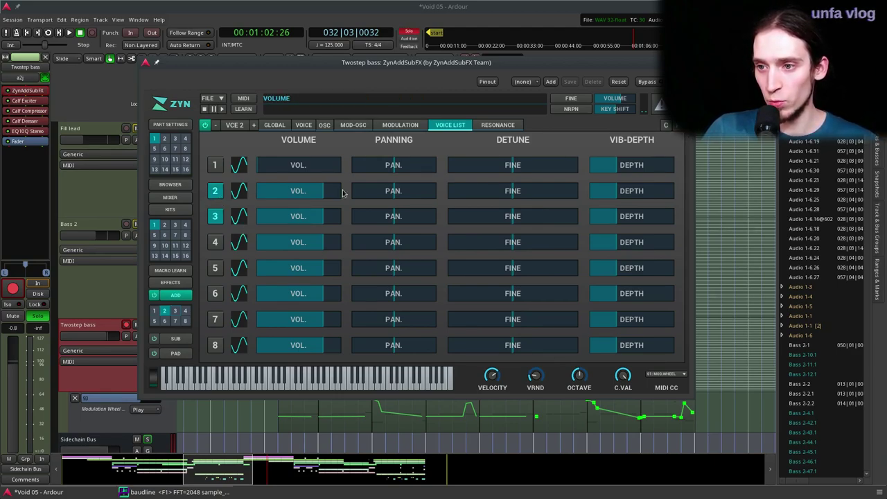
pyautogui.click(215, 172)
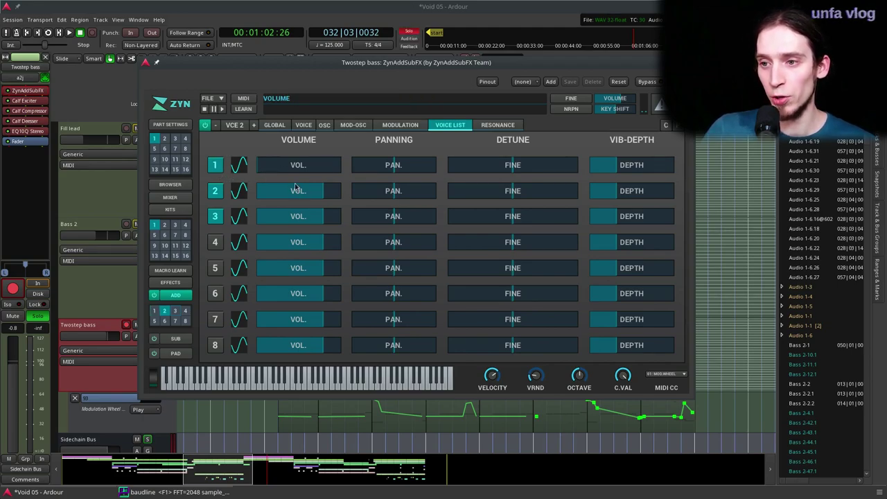
pyautogui.click(215, 190)
pyautogui.click(215, 216)
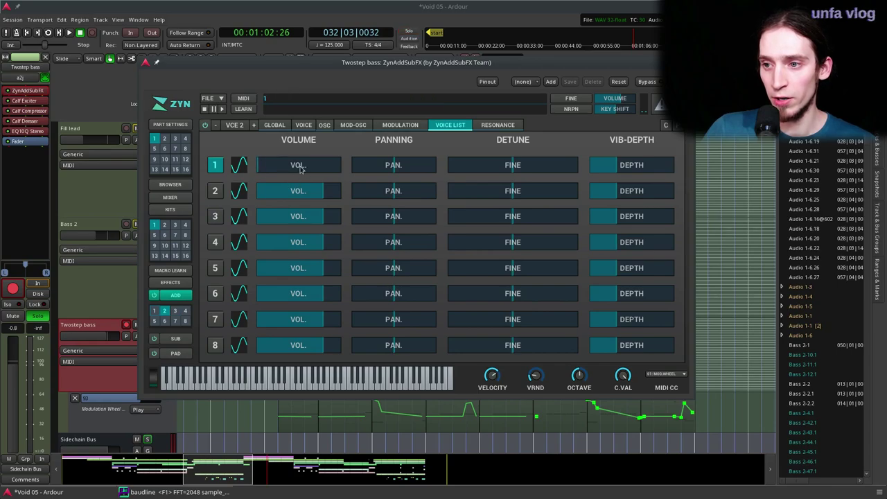
# Step: Raise voice 1's volume to 99 in the voice list and reduce it slightly to hear the voice alone
pyautogui.moveTo(299, 170); pyautogui.dragTo(332, 170)
pyautogui.scroll(2, 334, 171)
pyautogui.scroll(11, 323, 172)
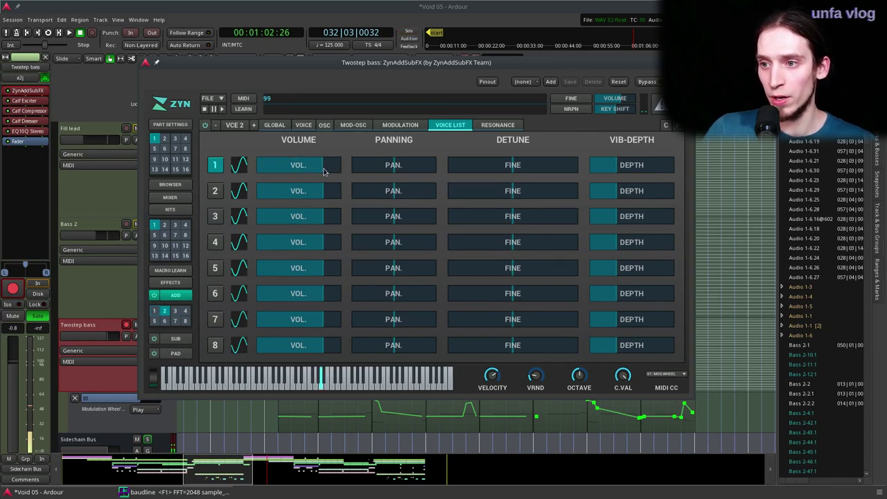
pyautogui.moveTo(320, 171); pyautogui.dragTo(311, 172)
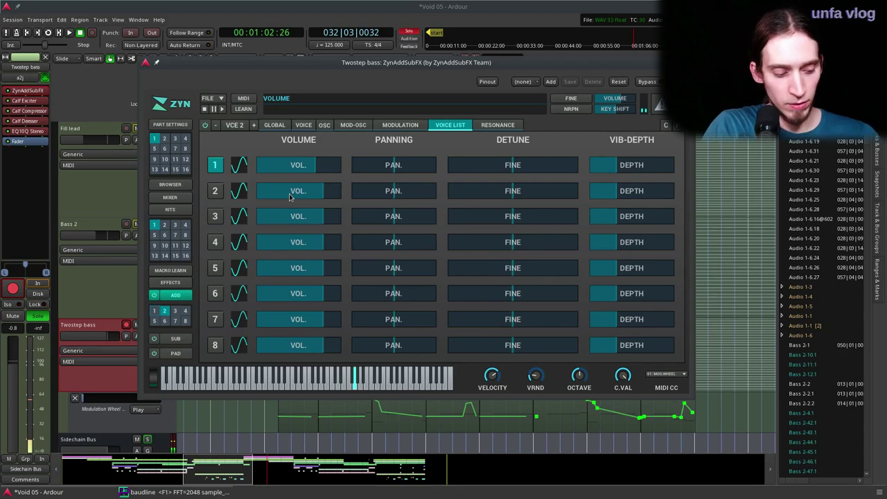
# Step: Switch to voice 1 and examine its amplitude LFO waveform and settings
pyautogui.click(215, 126)
pyautogui.click(305, 126)
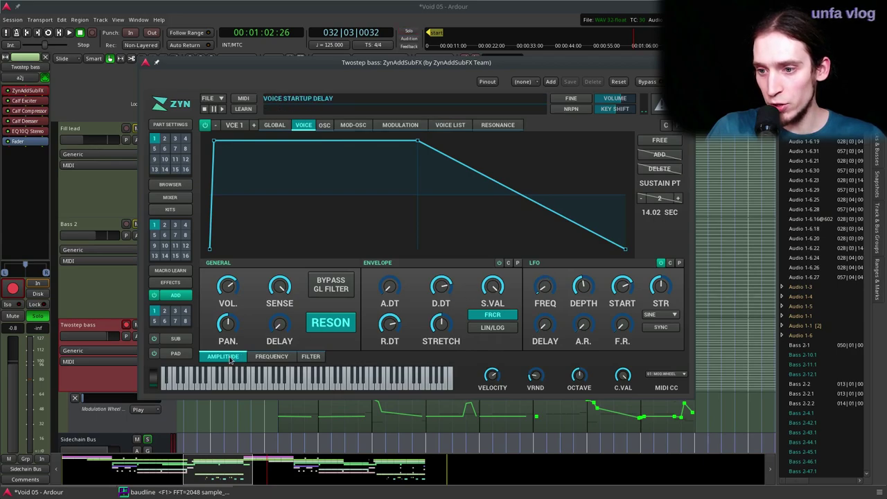
pyautogui.click(565, 267)
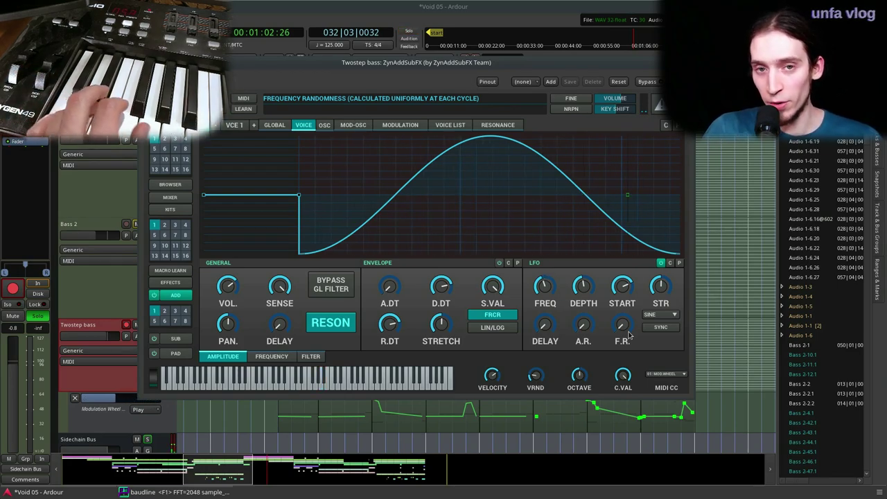
# Step: Examine voice 1's modulation settings, including the modulator's frequency and amplitude envelopes
pyautogui.click(418, 126)
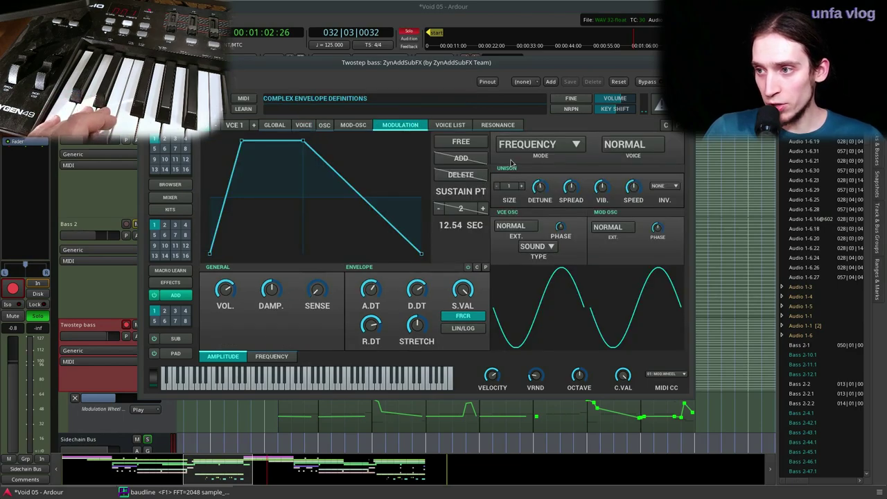
pyautogui.click(271, 356)
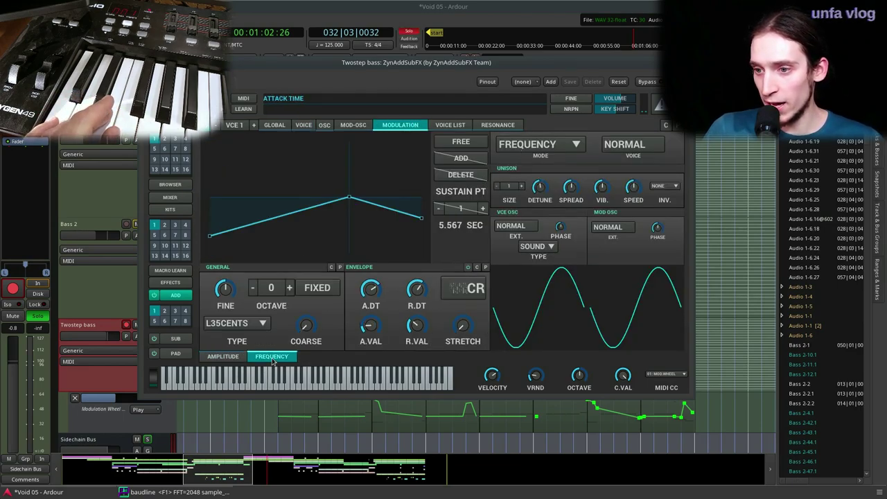
pyautogui.click(353, 127)
pyautogui.click(400, 124)
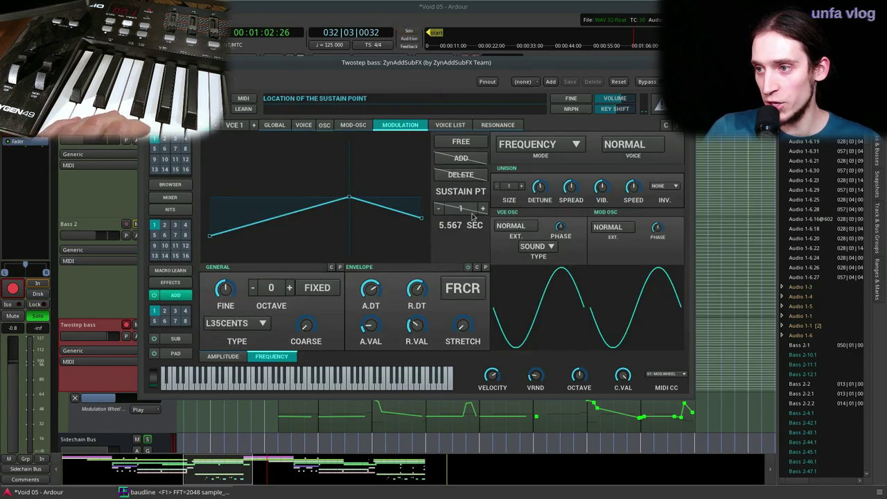
pyautogui.click(212, 357)
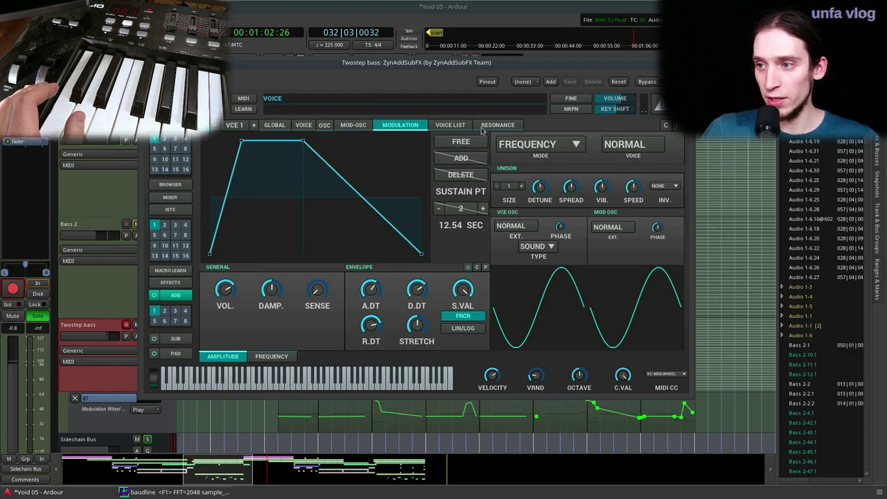
# Step: Lower voice 1's volume to near zero in the voice list and enable voice 2
pyautogui.click(447, 128)
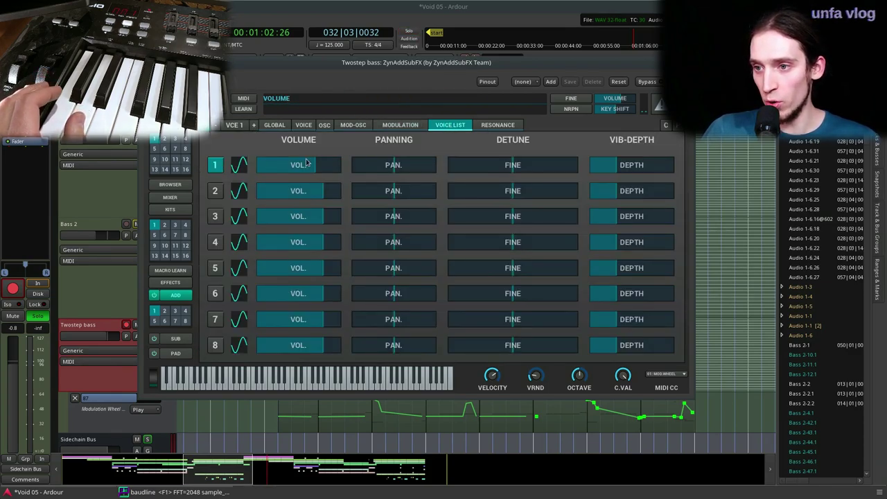
pyautogui.moveTo(296, 166); pyautogui.dragTo(215, 175)
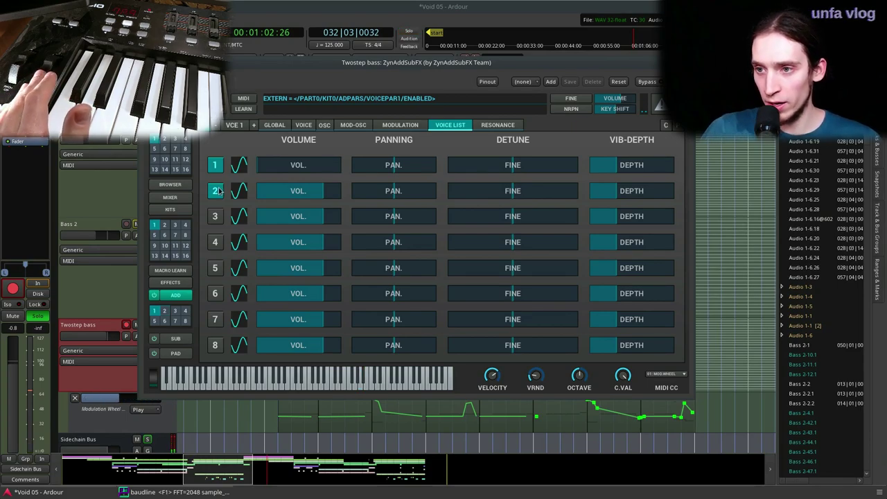
# Step: Switch to voice 2 and examine its oscillator, phase modulation and modulator source options, keeping MOD 1 as the source
pyautogui.click(304, 125)
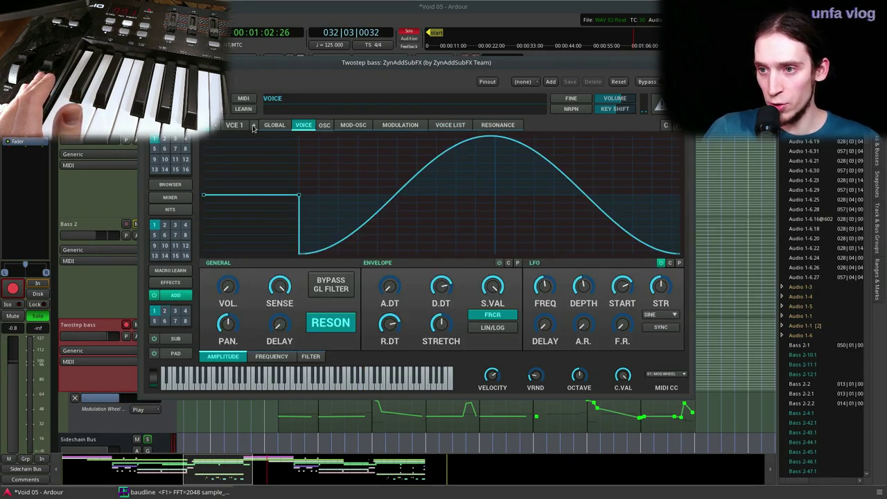
pyautogui.click(254, 126)
pyautogui.click(324, 126)
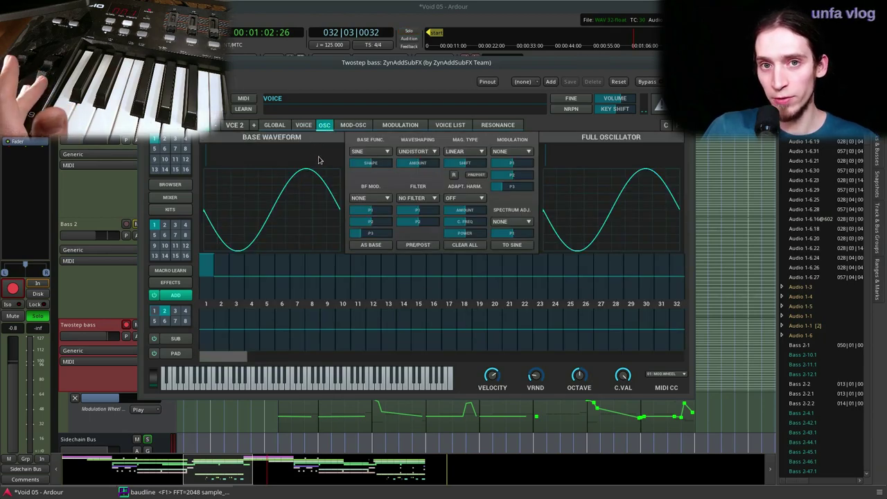
pyautogui.click(392, 125)
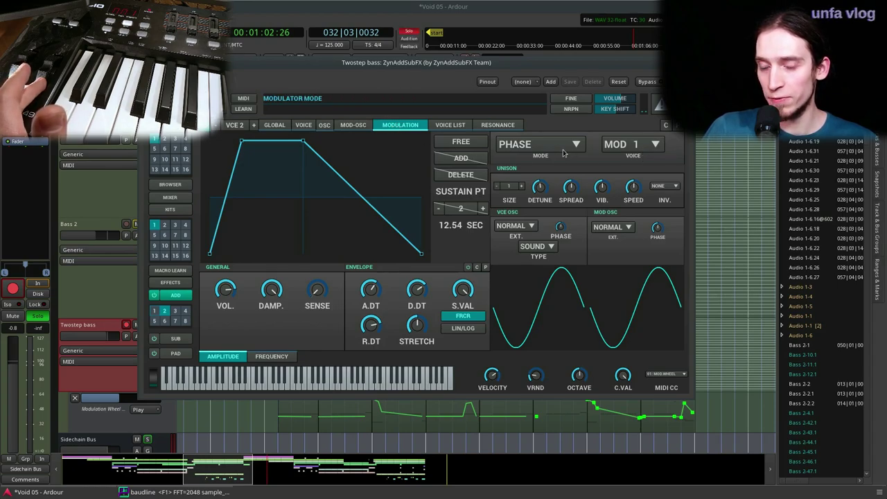
pyautogui.click(652, 148)
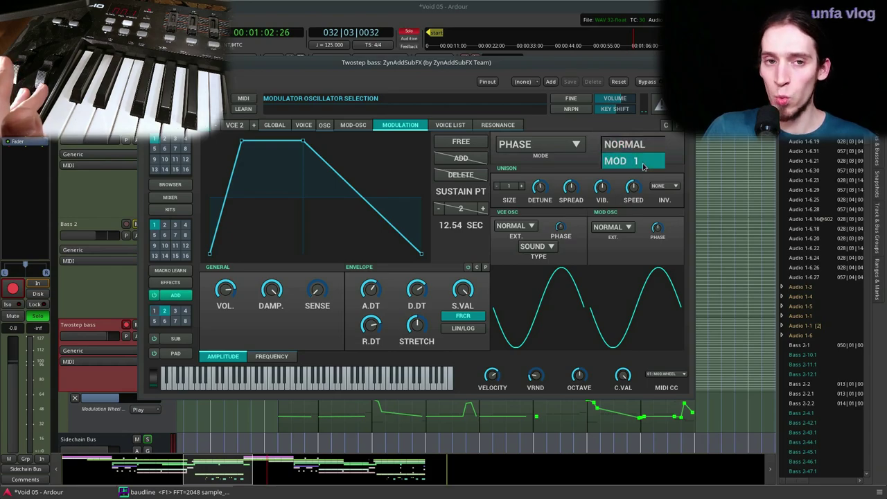
pyautogui.click(589, 161)
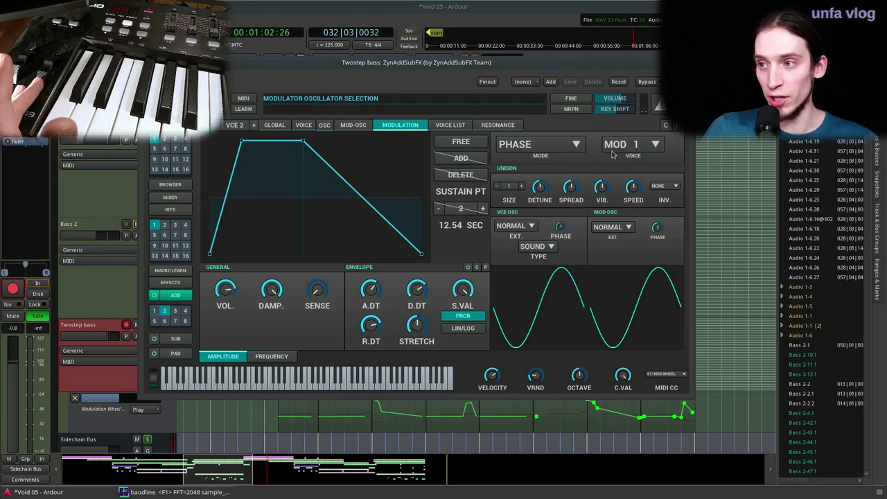
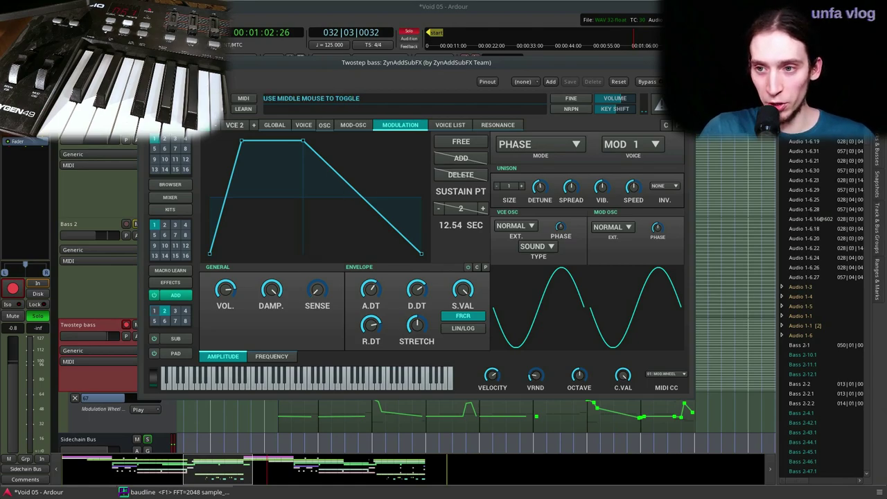
# Step: Examine the synth's global amplitude and global filter settings
pyautogui.click(154, 137)
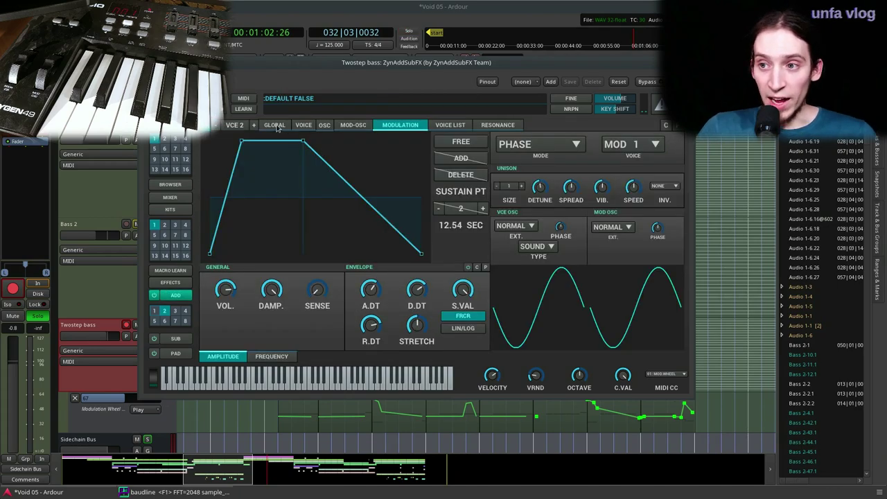
pyautogui.click(280, 125)
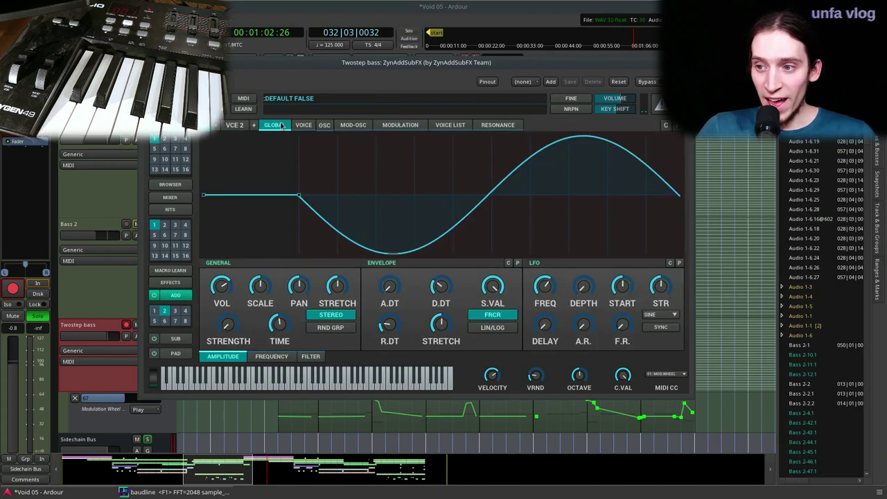
pyautogui.click(313, 357)
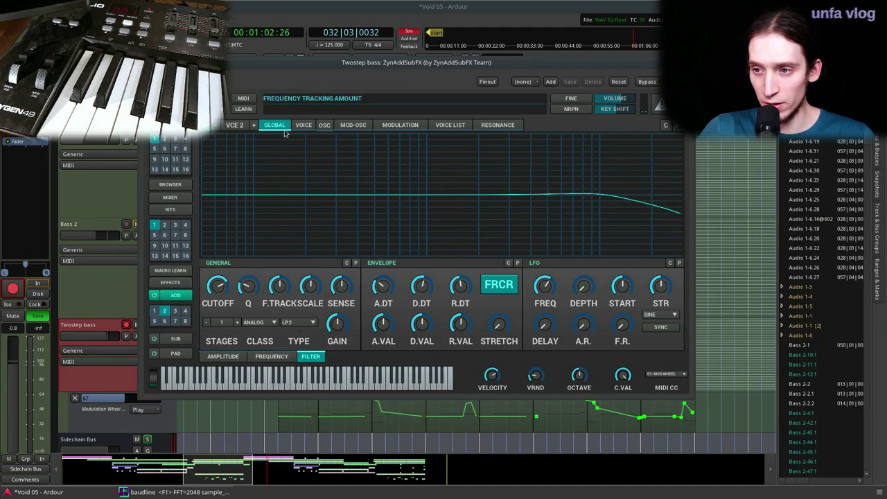
# Step: Examine voice 2's oscillator, voice filter and amplitude settings
pyautogui.click(325, 127)
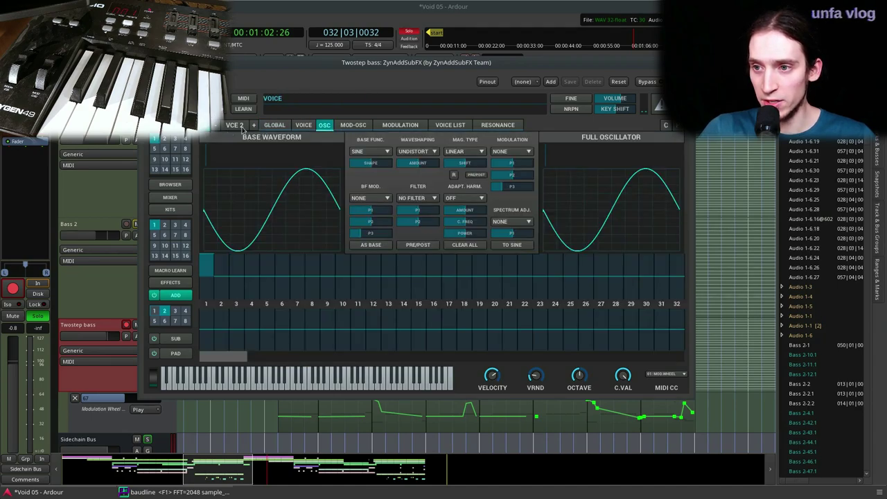
pyautogui.click(309, 126)
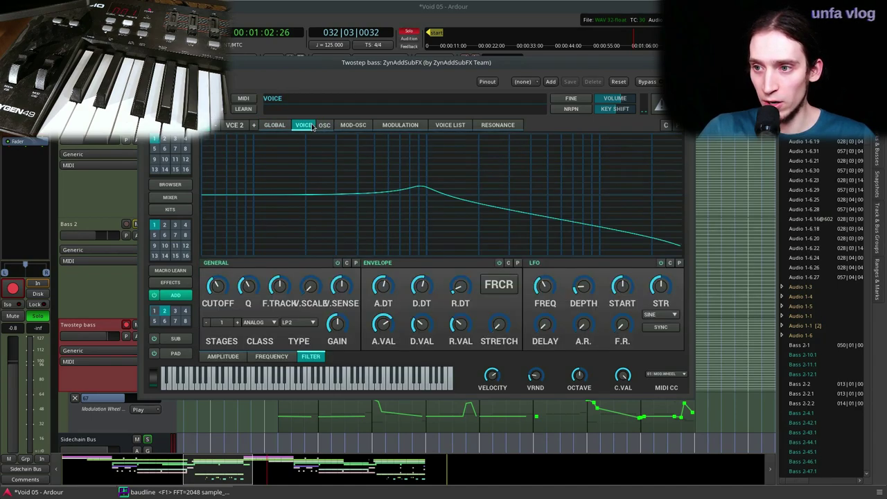
pyautogui.click(230, 356)
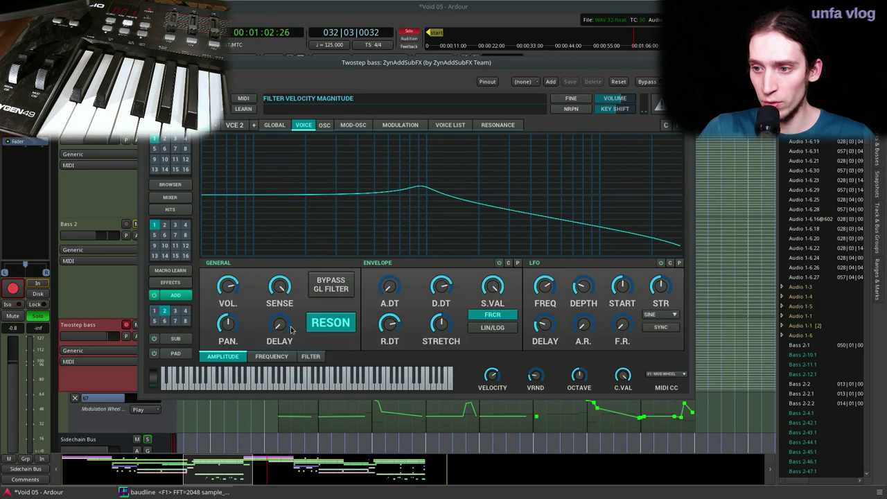
# Step: Sweep the synth's global filter cutoff up to about 26.8 kHz and back down, and view voice 2's phase modulation settings
pyautogui.click(277, 126)
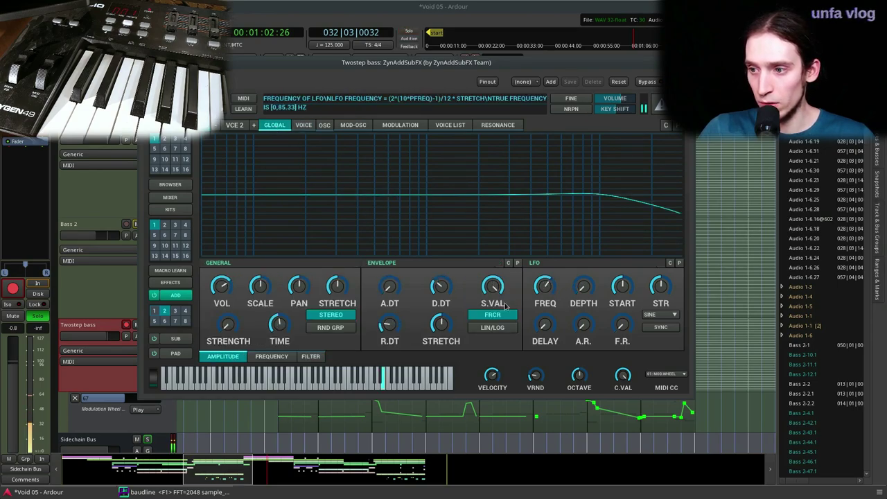
pyautogui.click(311, 356)
pyautogui.moveTo(219, 288); pyautogui.dragTo(227, 264)
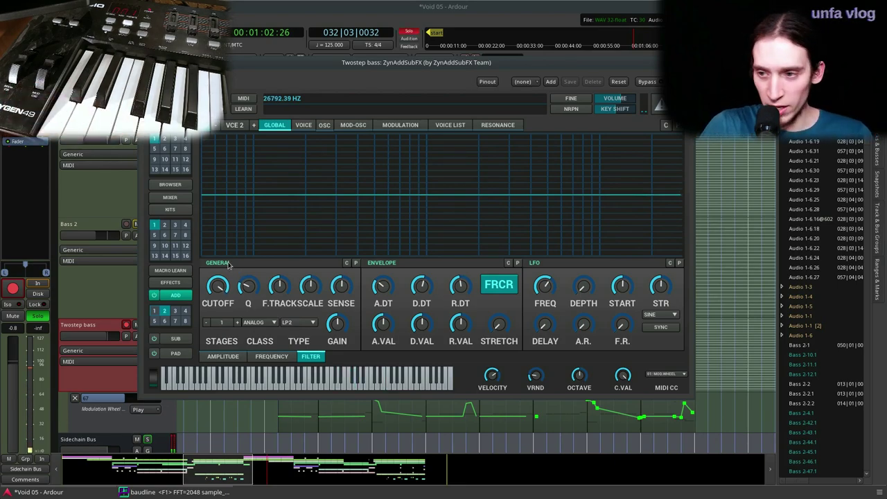
pyautogui.moveTo(227, 264); pyautogui.dragTo(220, 313)
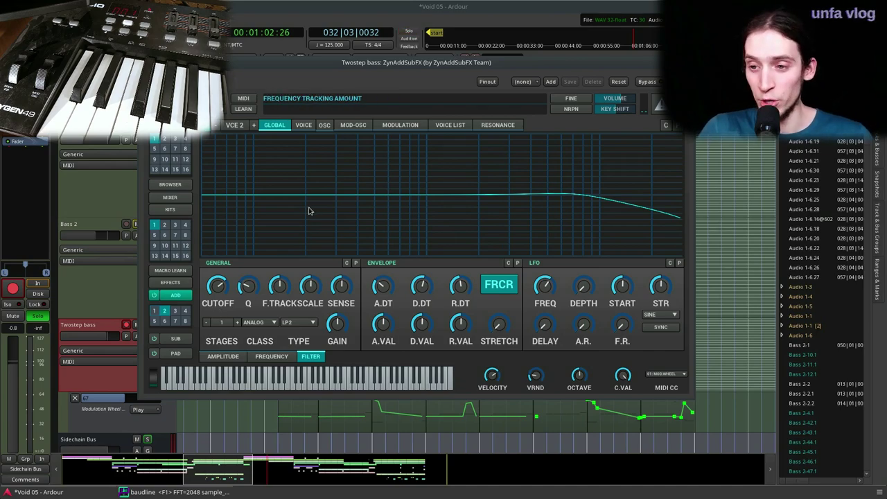
pyautogui.click(398, 124)
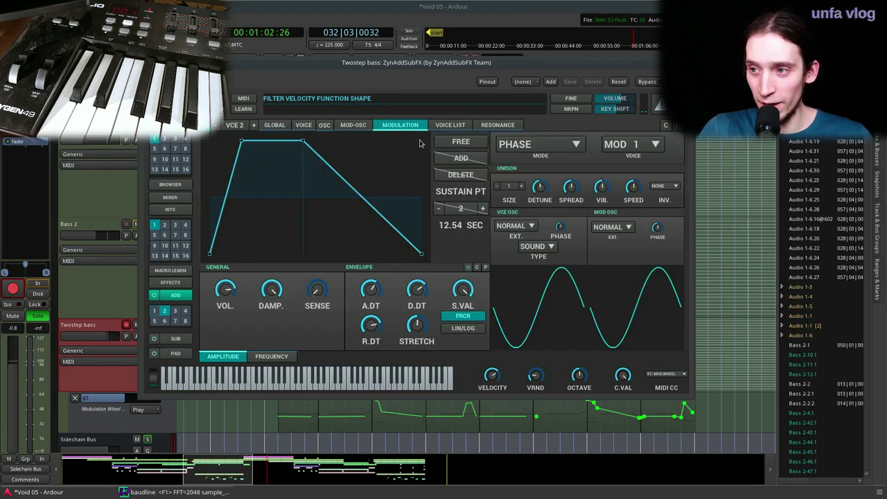
# Step: Compare the part insertion effects by disabling and restoring the Distortion and by bypassing and re-enabling the Reverb
pyautogui.click(164, 283)
pyautogui.click(296, 129)
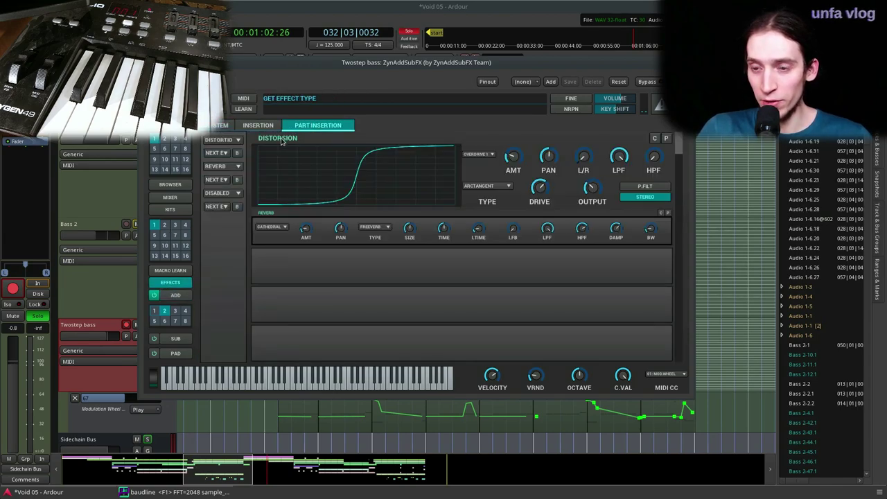
pyautogui.click(223, 140)
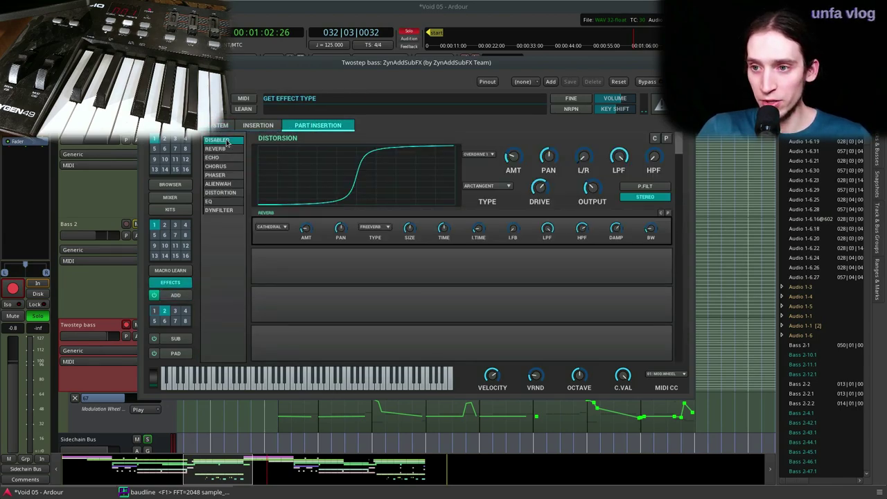
pyautogui.click(229, 139)
pyautogui.click(222, 140)
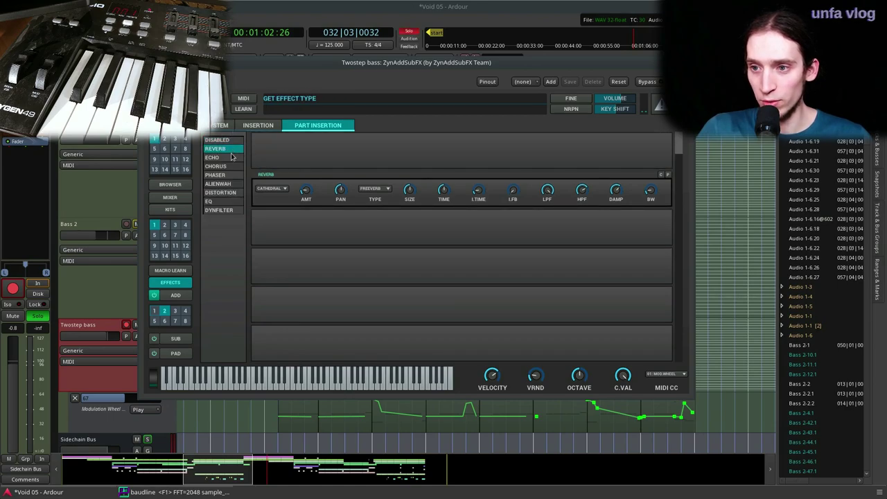
pyautogui.click(223, 192)
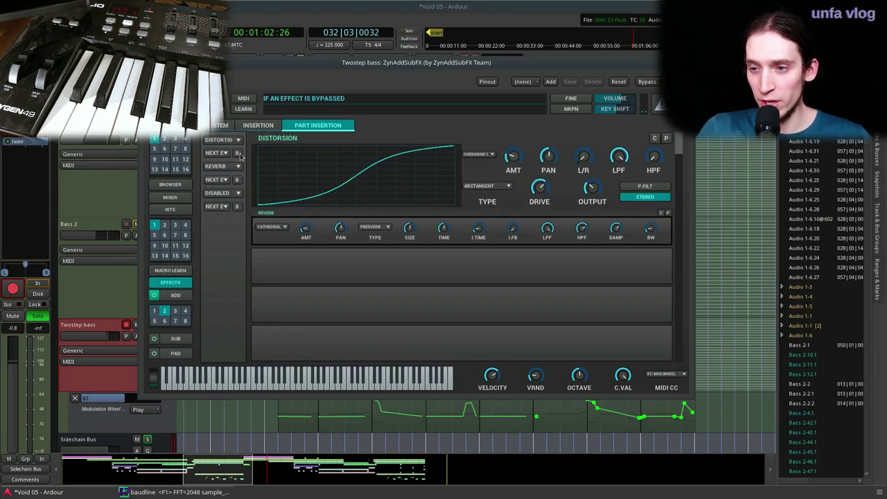
pyautogui.click(236, 179)
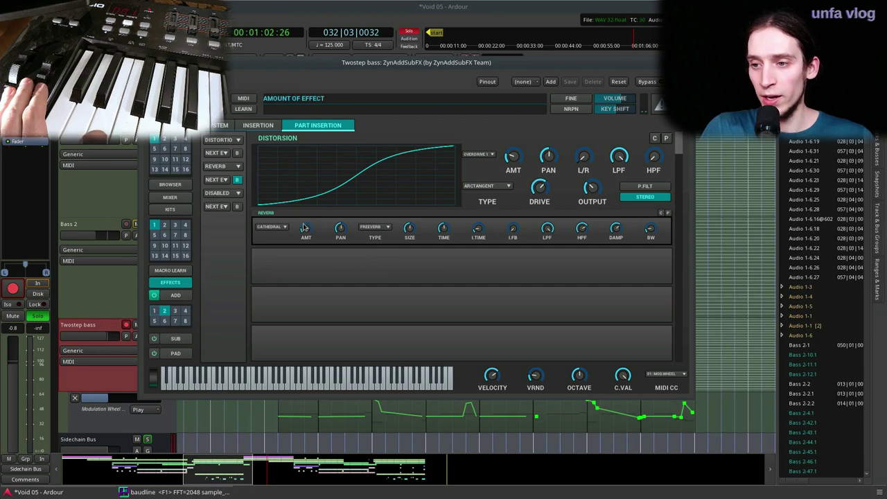
pyautogui.click(238, 180)
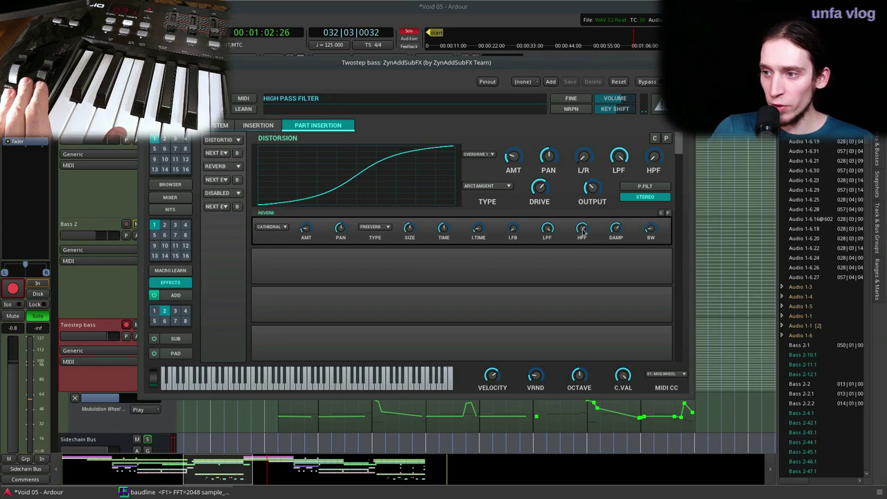
# Step: Try the reverb's high-pass filter at 23, raise it to 84, reduce the reverb amount and close the synth
pyautogui.moveTo(582, 229); pyautogui.dragTo(582, 230)
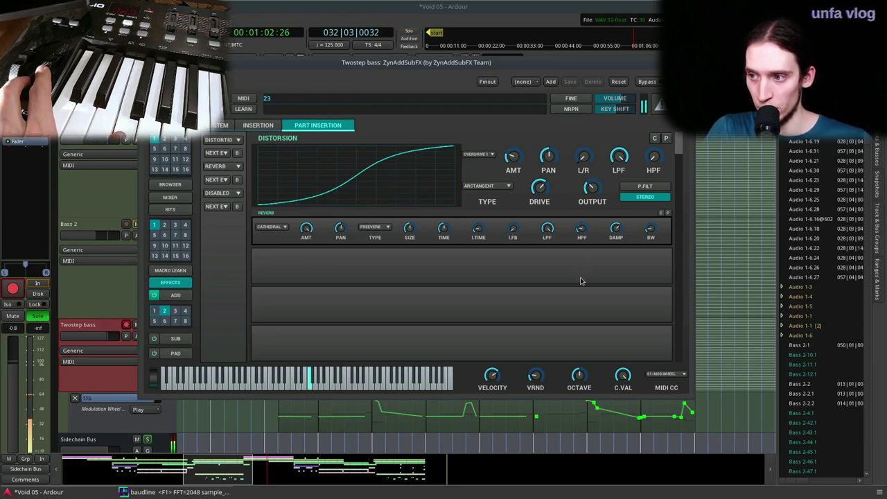
pyautogui.moveTo(586, 233); pyautogui.dragTo(588, 196)
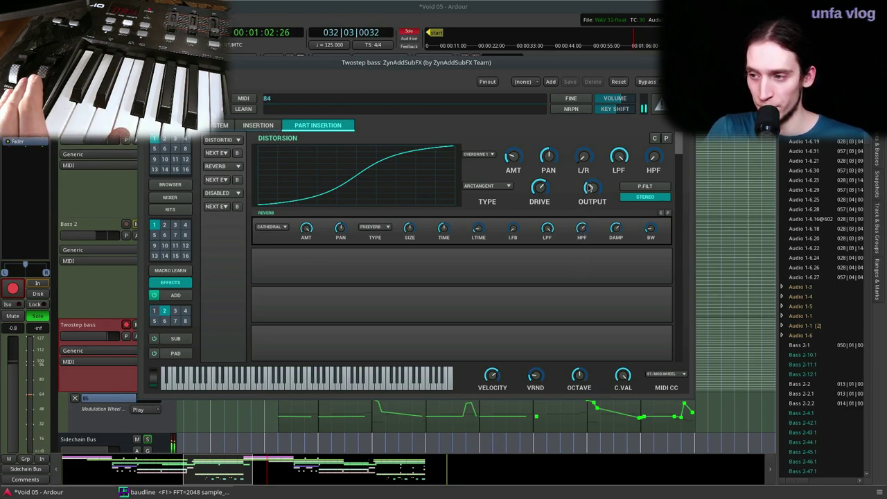
pyautogui.moveTo(309, 233); pyautogui.dragTo(309, 305)
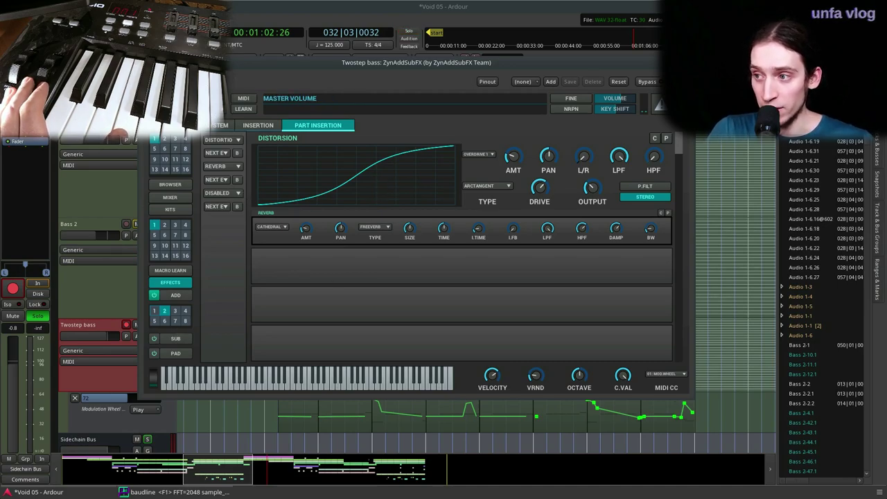
pyautogui.click(687, 63)
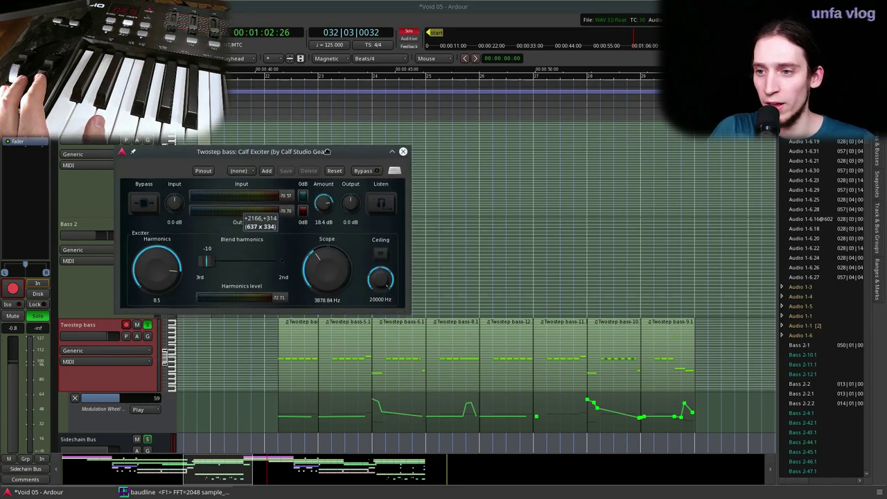
# Step: Audition the Calf Exciter's added harmonics on Twostep bass by turning Listen on and off, and close the plugin
pyautogui.moveTo(319, 153); pyautogui.dragTo(406, 106)
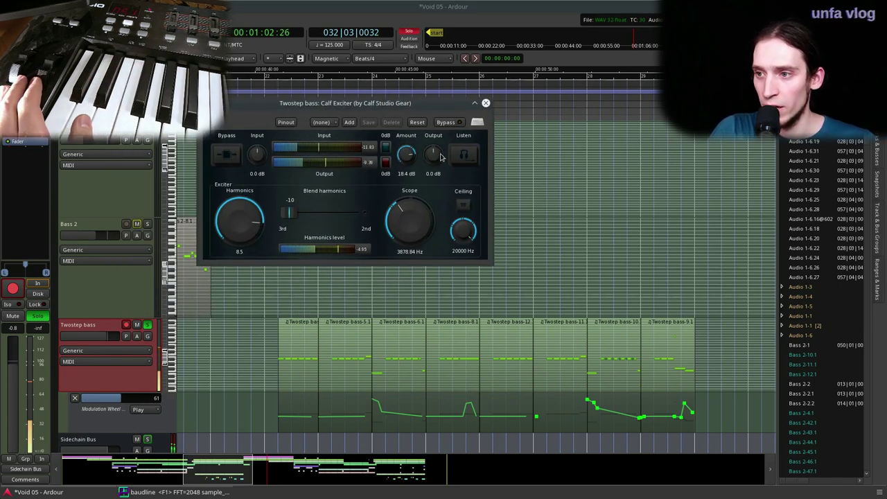
pyautogui.click(471, 155)
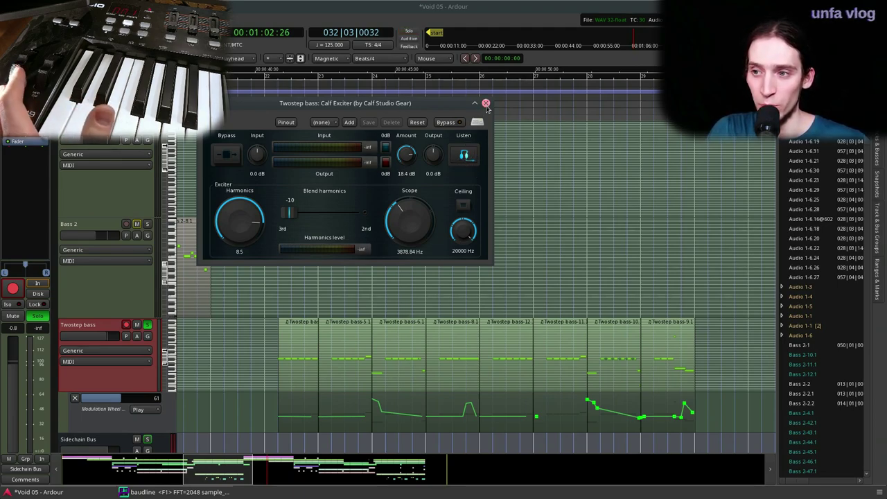
pyautogui.click(471, 157)
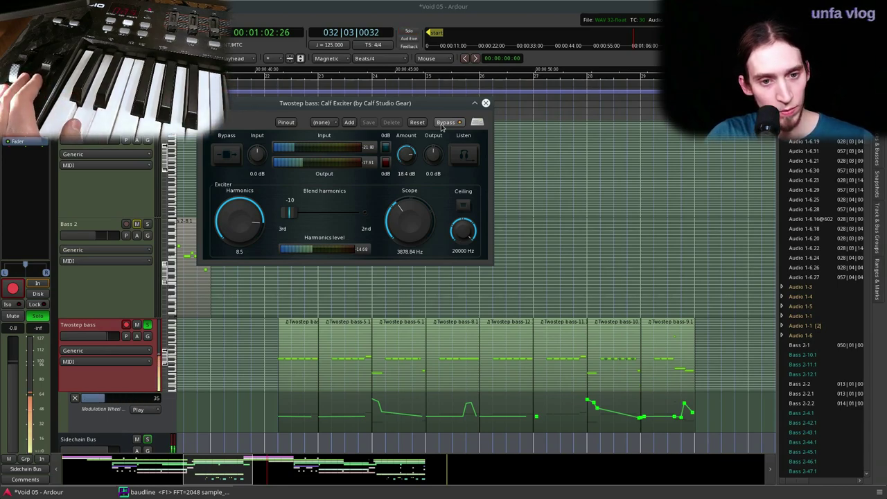
pyautogui.click(485, 103)
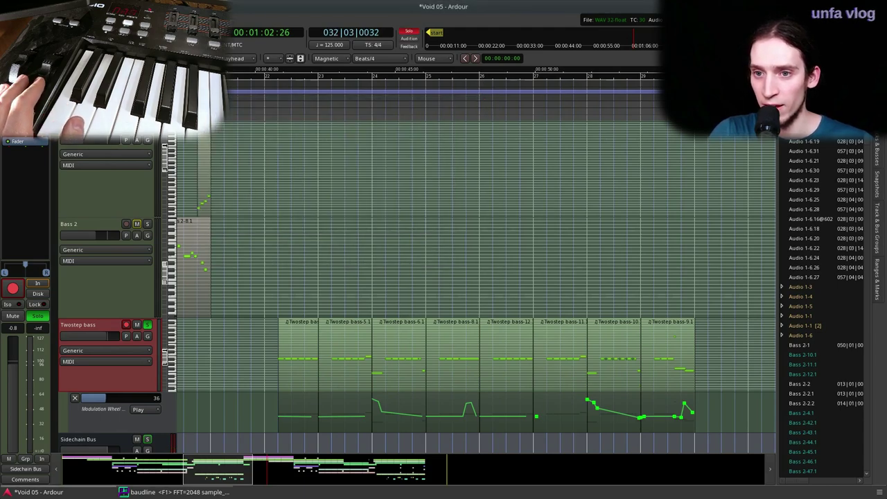
# Step: Open the Calf Compressor on Twostep bass, examine its settings and close it
pyautogui.doubleClick(25, 131)
pyautogui.moveTo(309, 143); pyautogui.dragTo(420, 115)
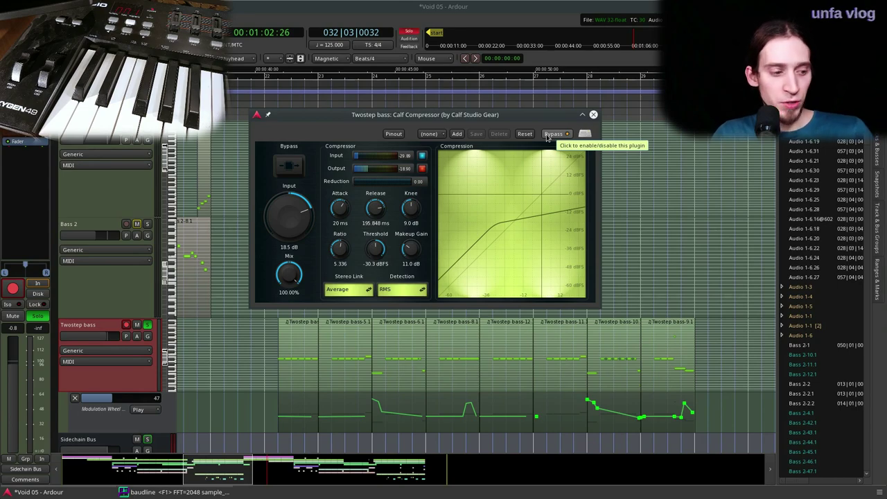
pyautogui.press('Escape')
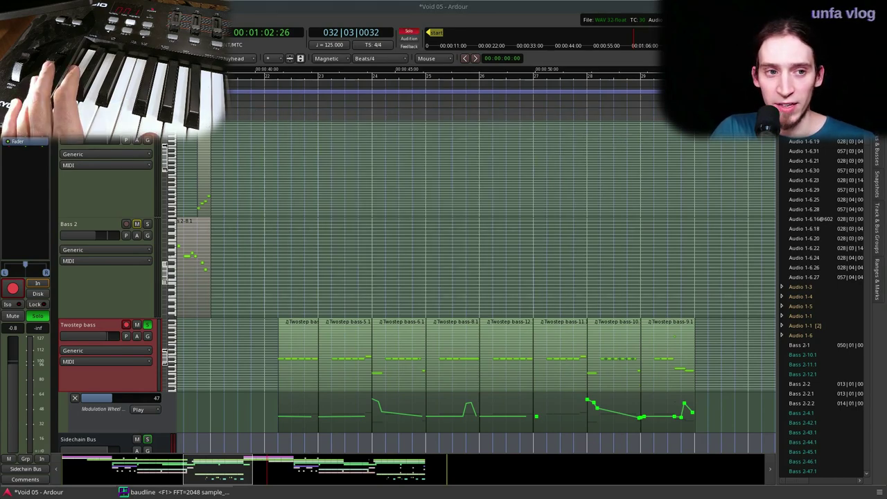
# Step: Audition the Calf Deesser's sidechain on Twostep bass, set its peak frequency to about 4435 Hz and close it
pyautogui.moveTo(0, 127); pyautogui.dragTo(452, 128)
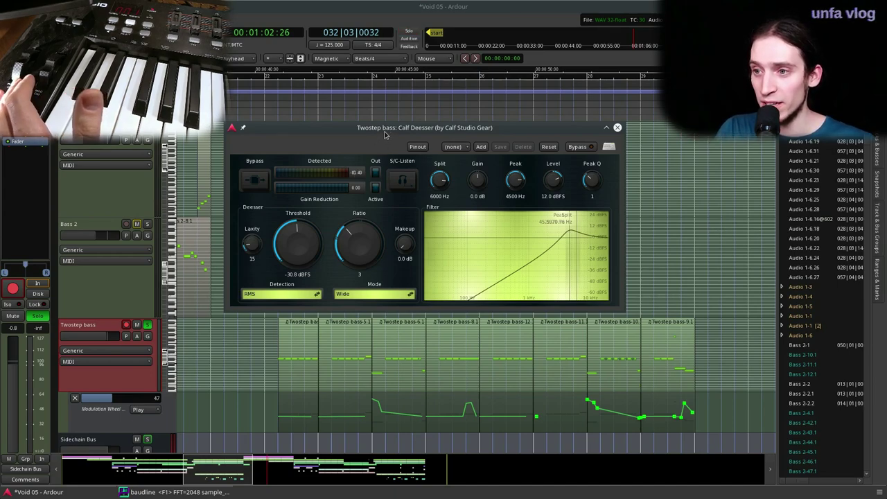
pyautogui.moveTo(386, 135); pyautogui.dragTo(363, 136)
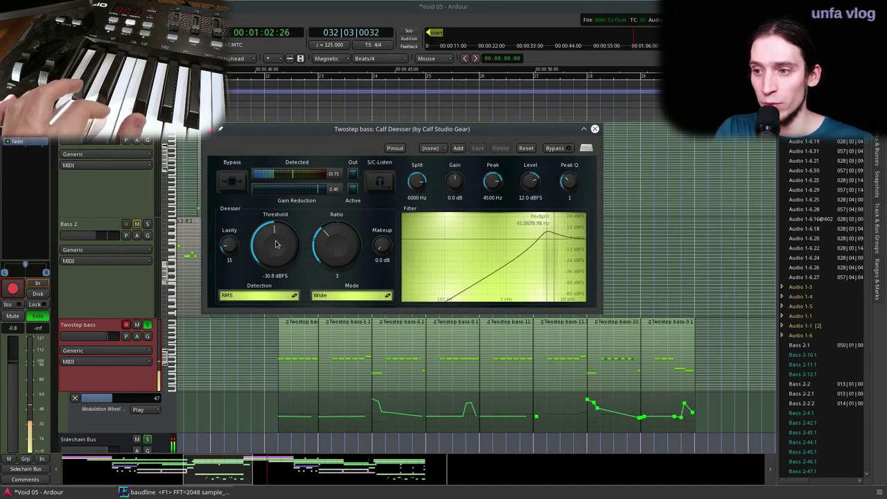
pyautogui.click(380, 183)
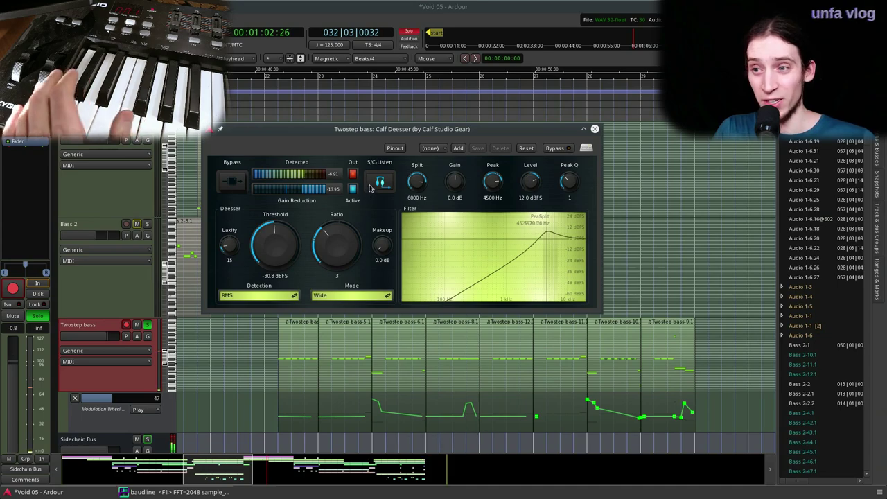
pyautogui.click(372, 183)
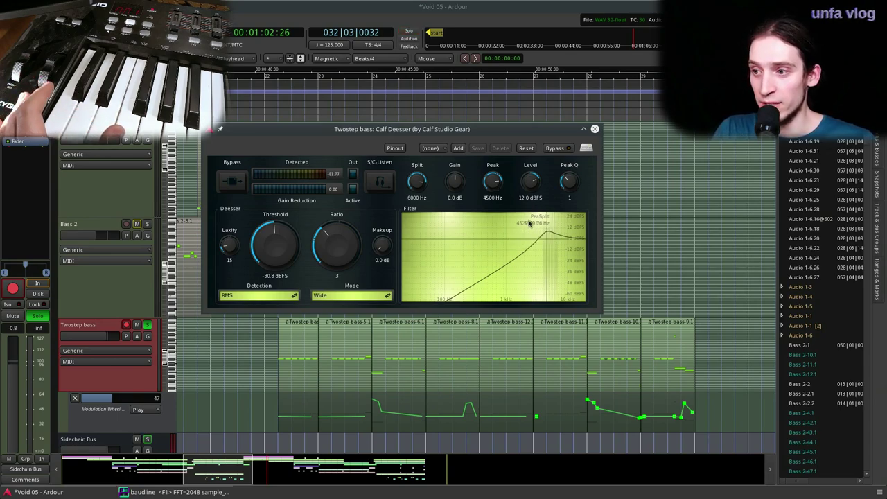
pyautogui.moveTo(548, 229); pyautogui.dragTo(542, 238)
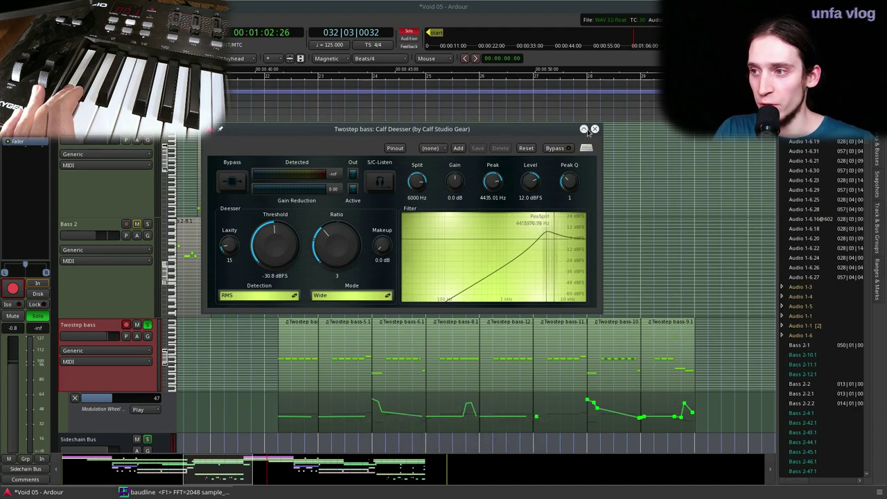
pyautogui.click(584, 129)
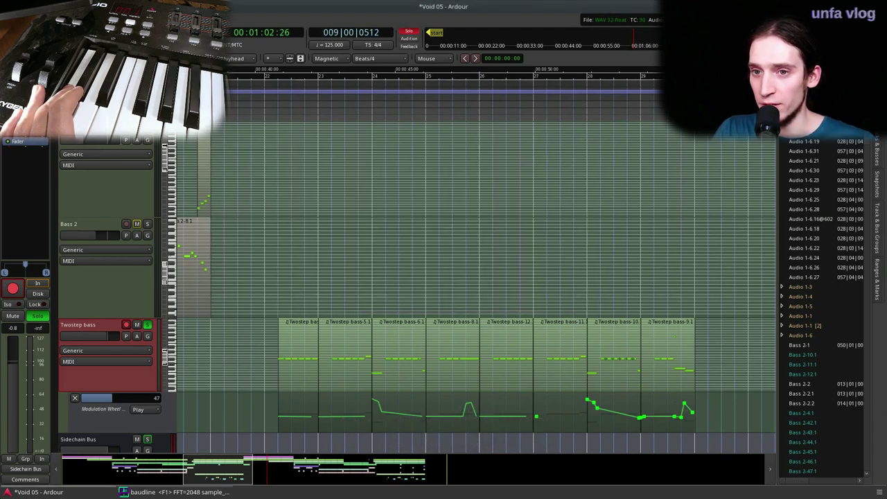
# Step: Open the EQ10Q equalizer on Twostep bass and compare the sound with the EQ switched off and on
pyautogui.doubleClick(25, 126)
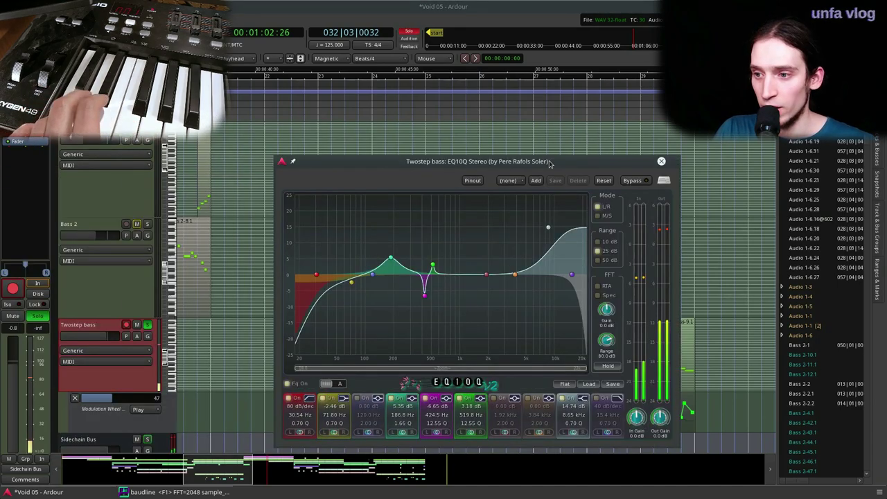
pyautogui.moveTo(528, 162); pyautogui.dragTo(521, 126)
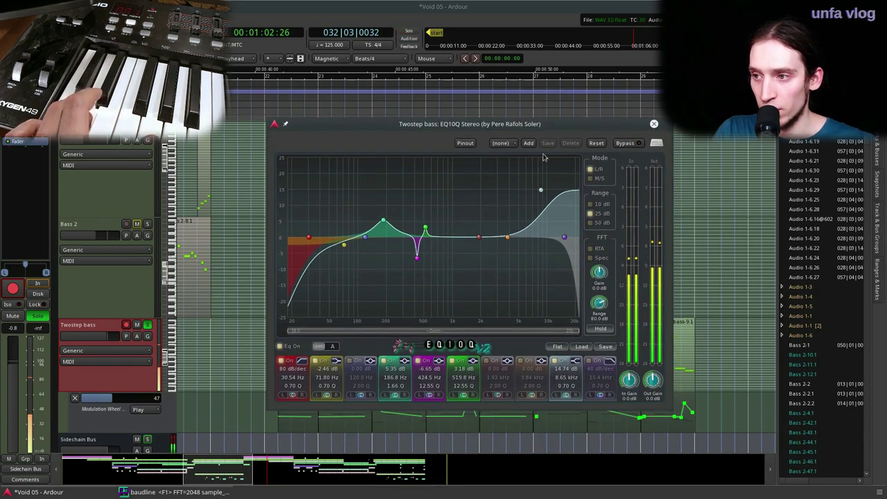
pyautogui.click(280, 347)
pyautogui.click(280, 347)
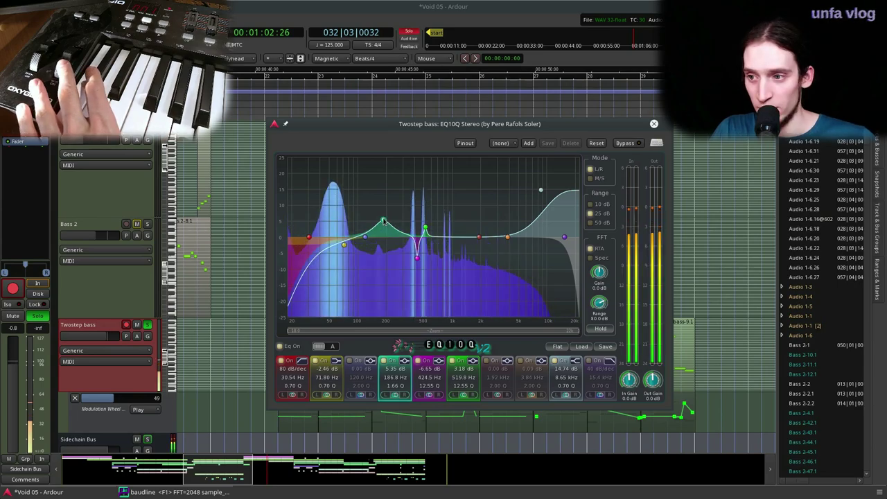
# Step: Adjust the EQ's low-mid peak to 4.05 dB at 172.6 Hz and the high shelf to 14.60 dB at 8.09 kHz, and close it
pyautogui.moveTo(383, 222)
pyautogui.mouseDown()
pyautogui.moveTo(385, 164)
pyautogui.moveTo(379, 227)
pyautogui.mouseUp()
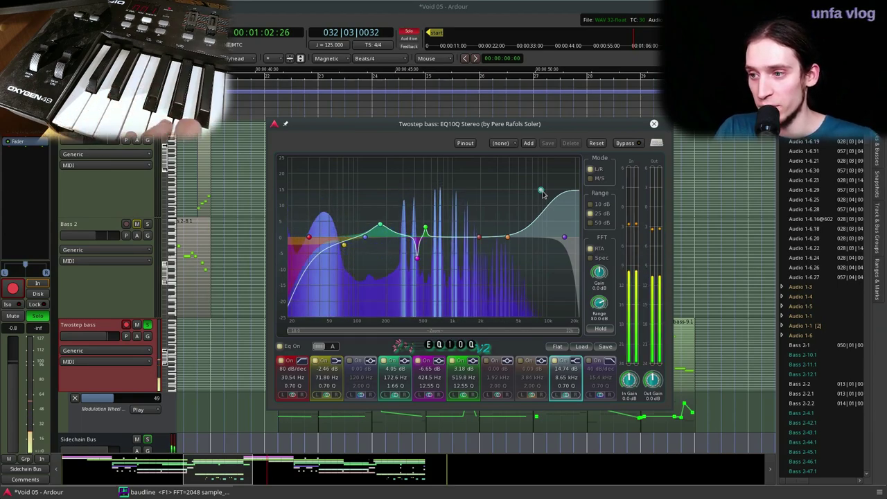
pyautogui.moveTo(542, 191)
pyautogui.mouseDown()
pyautogui.moveTo(527, 185)
pyautogui.moveTo(538, 191)
pyautogui.mouseUp()
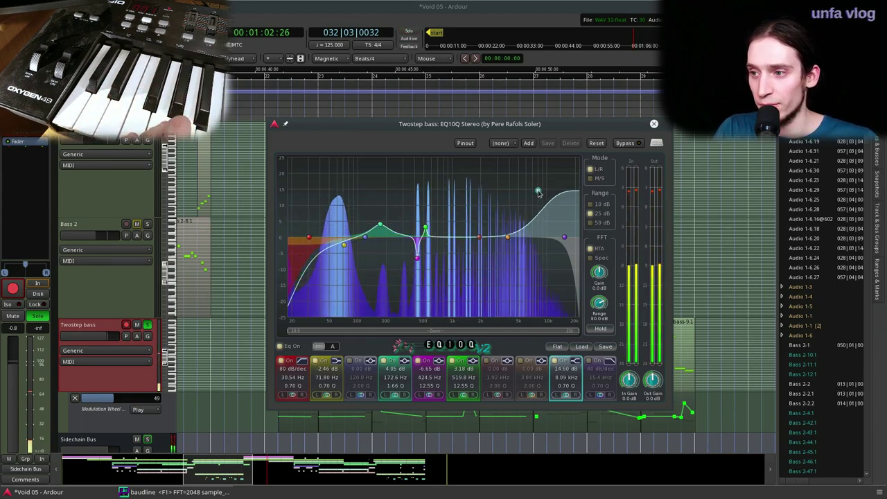
pyautogui.doubleClick(538, 192)
pyautogui.doubleClick(538, 191)
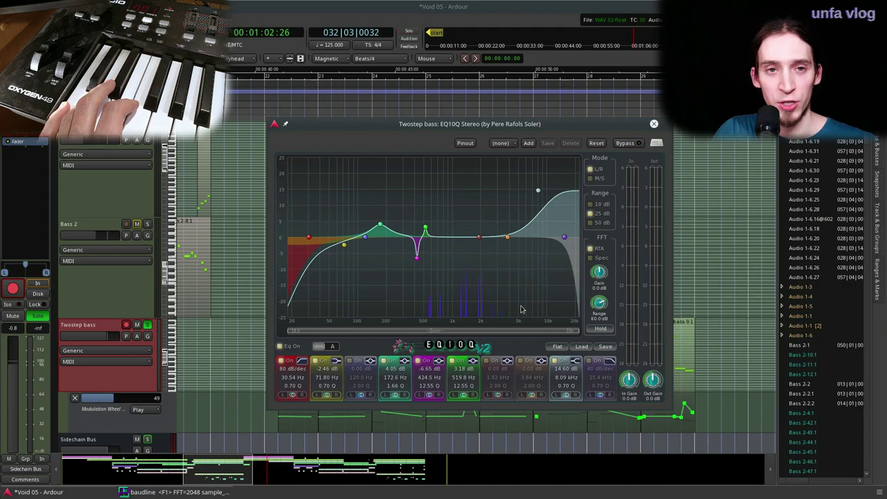
pyautogui.click(654, 124)
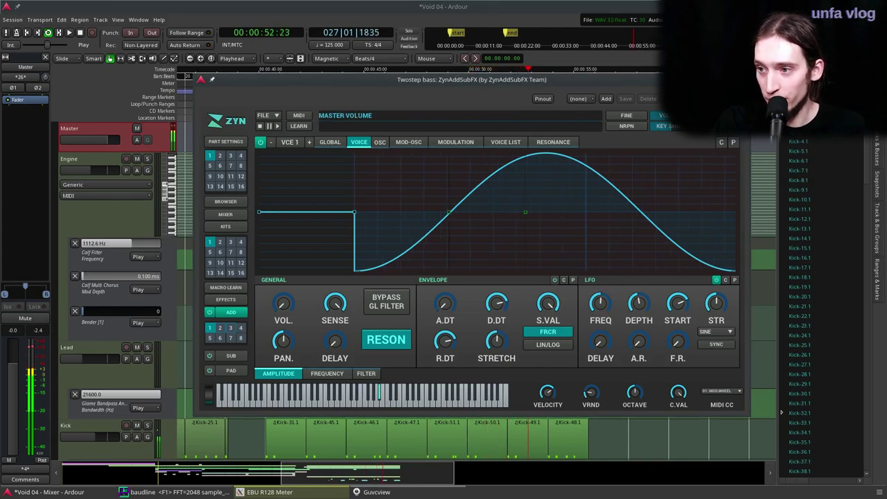
# Step: Close the Twostep bass synth in Void 04, stop playback and bring the Vox delay and Vox Argotlunar tracks into view
pyautogui.click(743, 79)
pyautogui.scroll(-6, 524, 286)
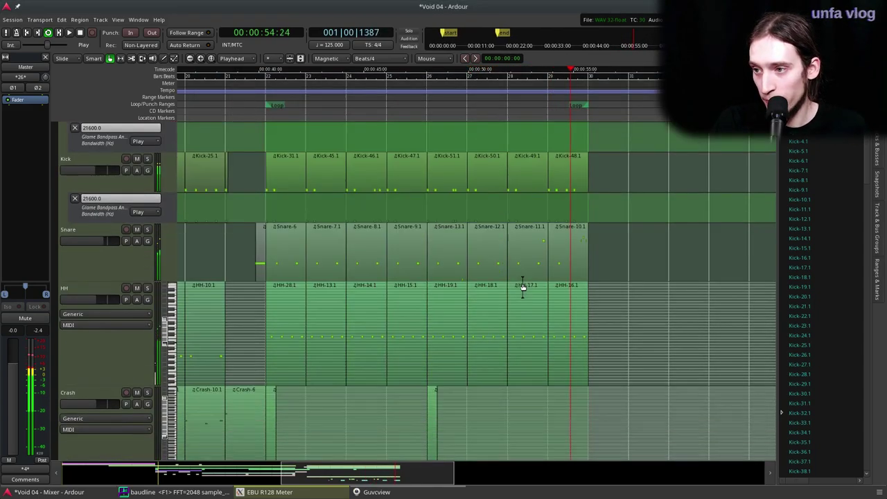
pyautogui.press('space')
pyautogui.scroll(-10, 413, 291)
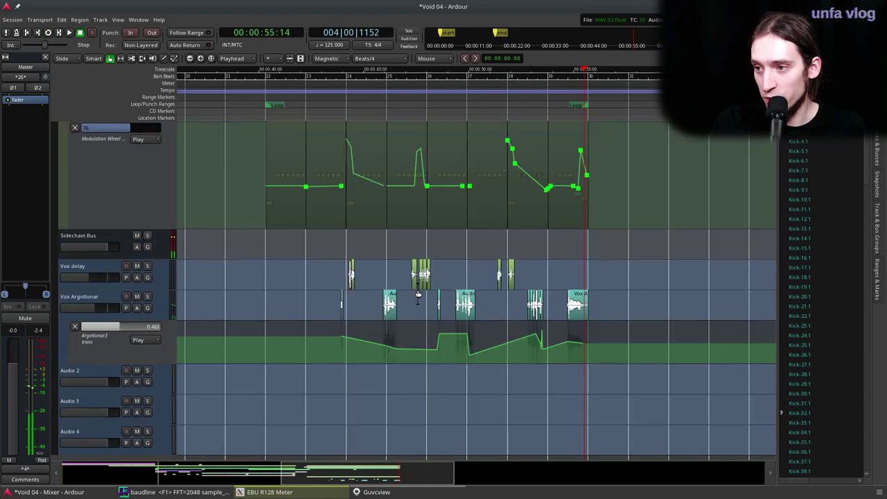
# Step: Return to the Twostep bass track and play its opening notes from the start of bar 22
pyautogui.scroll(5, 399, 274)
pyautogui.scroll(2, 349, 329)
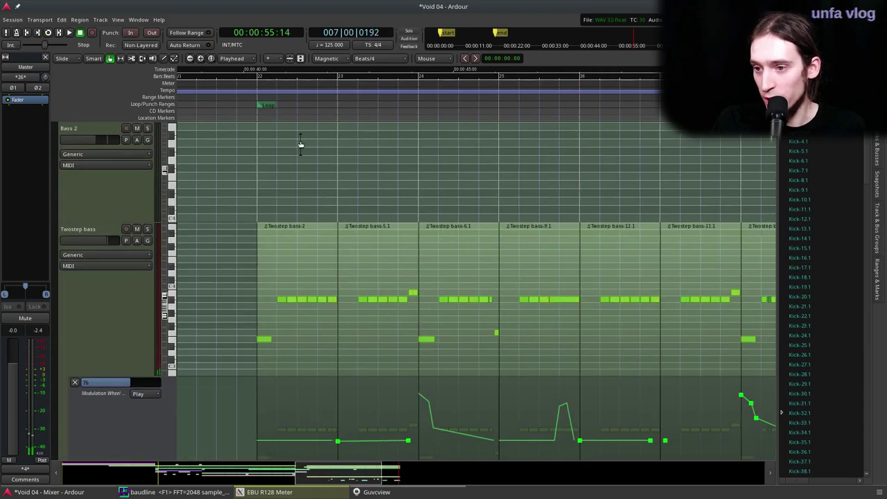
pyautogui.click(249, 99)
pyautogui.press('space')
pyautogui.press('space')
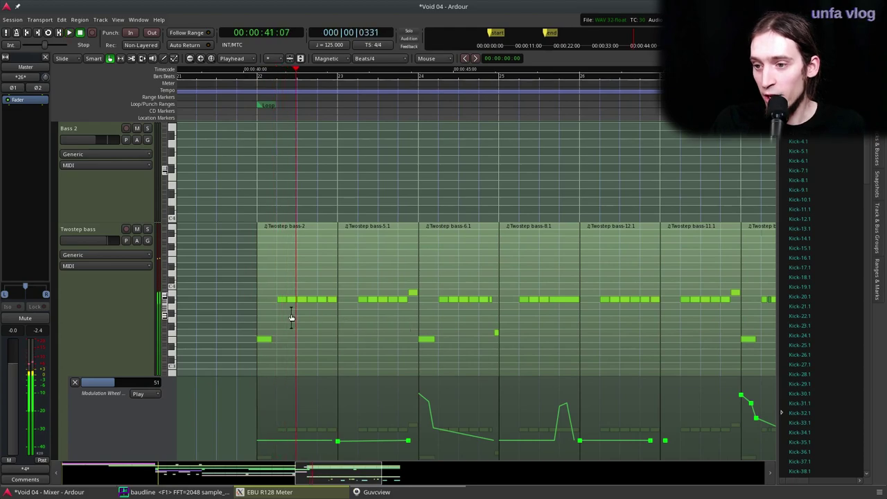
# Step: Trim the start of the first Twostep bass region to beat 2 of bar 22, cutting its low opening note, and audition it
pyautogui.scroll(1, 289, 317)
pyautogui.scroll(-1, 274, 312)
pyautogui.moveTo(246, 204); pyautogui.dragTo(266, 201)
pyautogui.press('space')
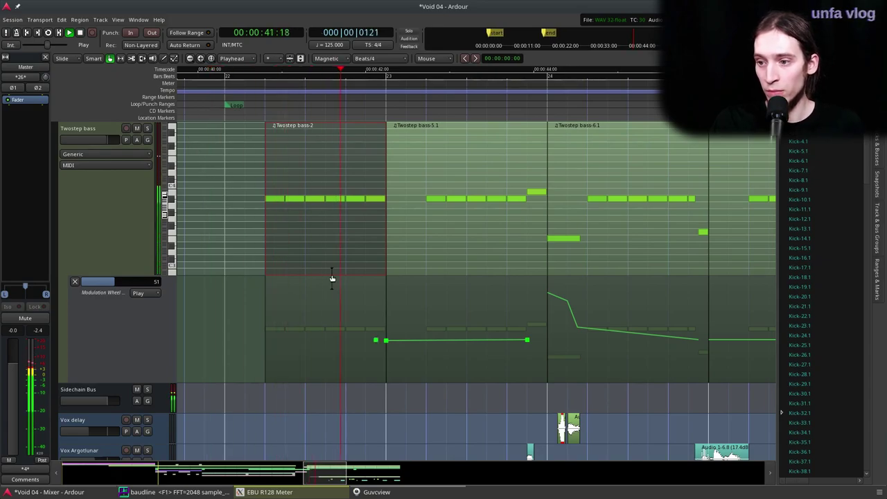
pyautogui.press('space')
# Step: Make the Twostep bass track taller, switch to note editing and place the playhead just before the first bass notes
pyautogui.moveTo(131, 275); pyautogui.dragTo(129, 366)
pyautogui.press('e')
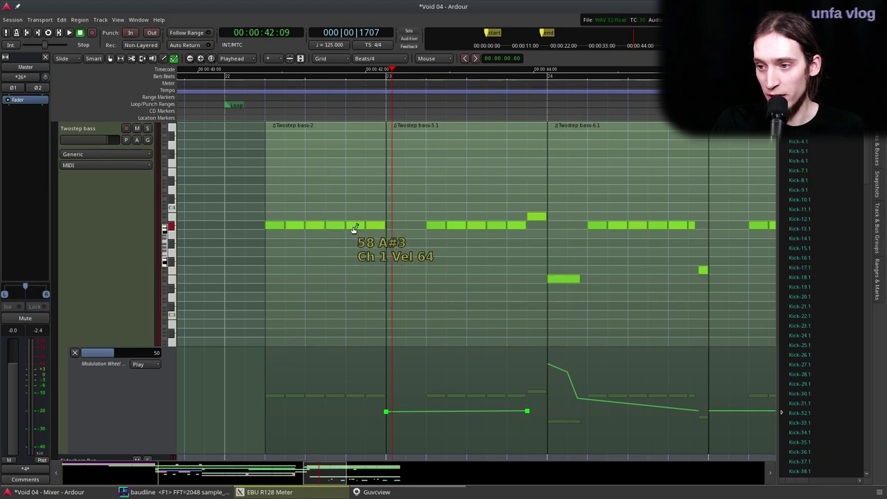
pyautogui.click(256, 89)
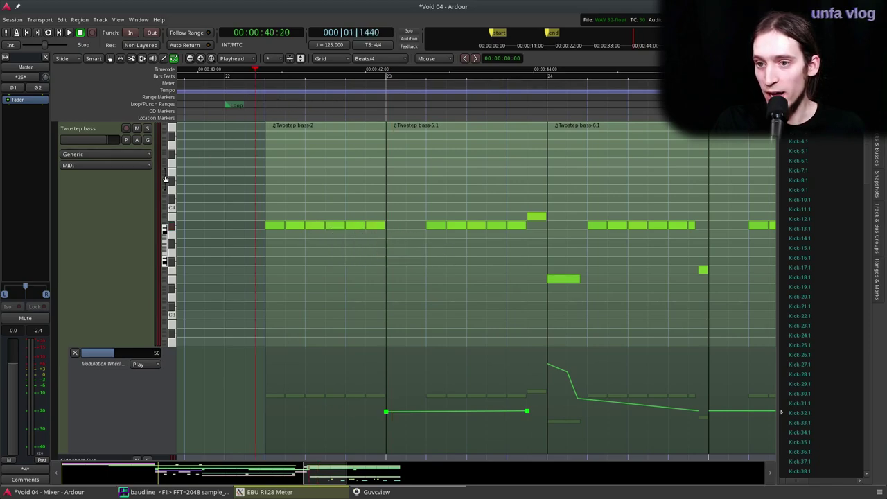
# Step: Open Twostep bass's ZynAddSubFX, review the ADD synth's modulation and modulator oscillator settings, and close it
pyautogui.click(124, 201)
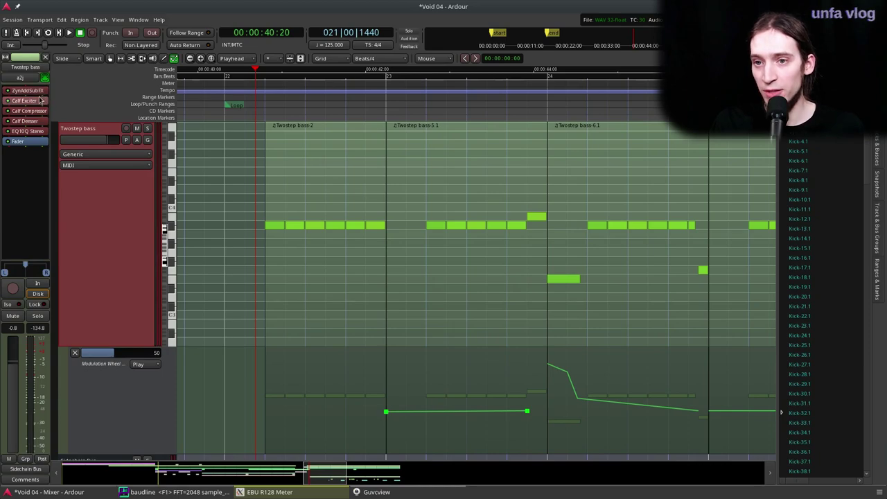
pyautogui.doubleClick(28, 91)
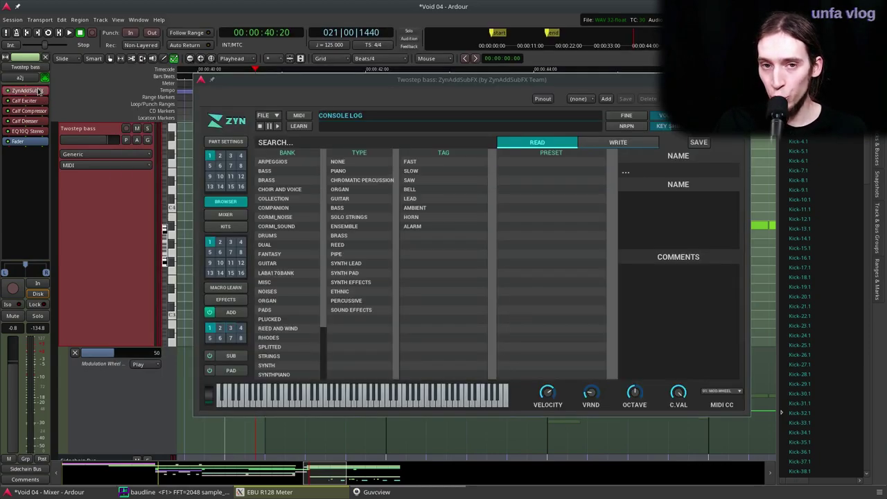
pyautogui.click(239, 313)
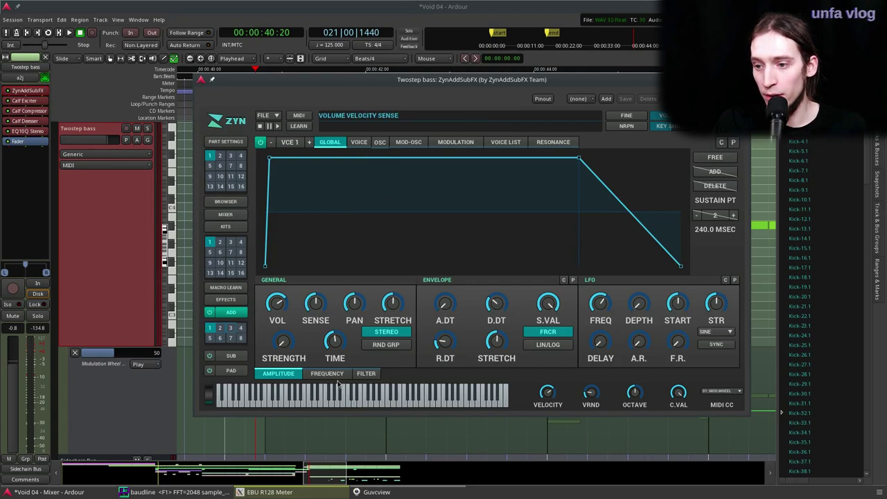
pyautogui.click(454, 142)
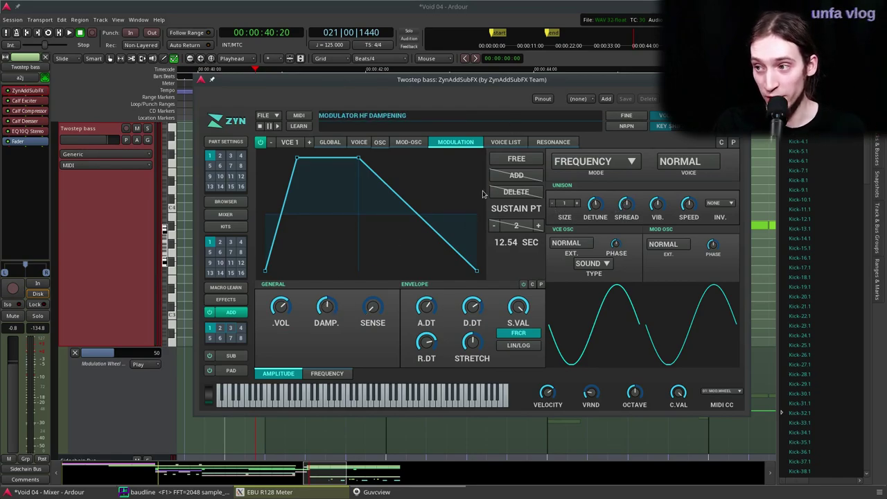
pyautogui.click(408, 143)
pyautogui.click(457, 144)
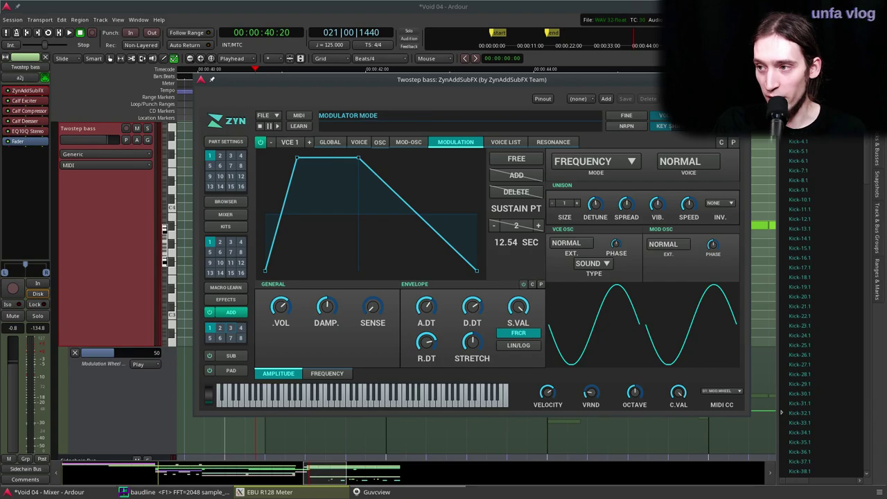
pyautogui.click(743, 80)
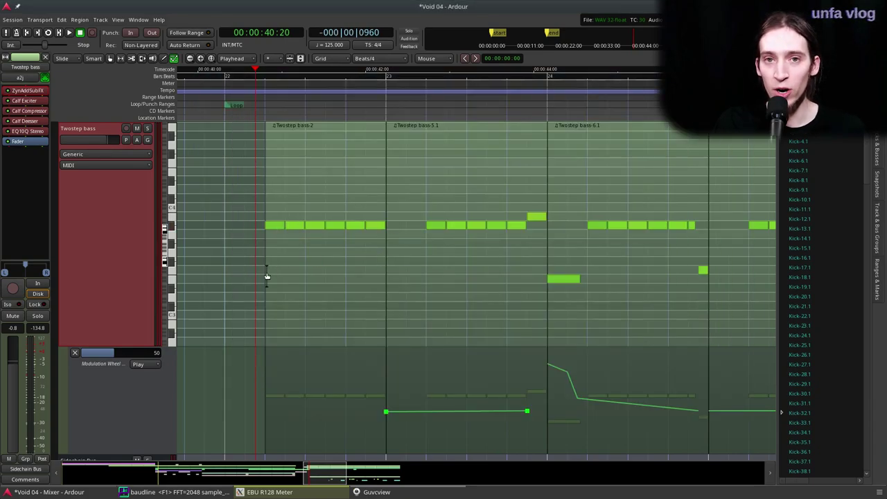
# Step: Play the trimmed Twostep bass opening into bar 23 and stop, showing more of the timeline
pyautogui.press('space')
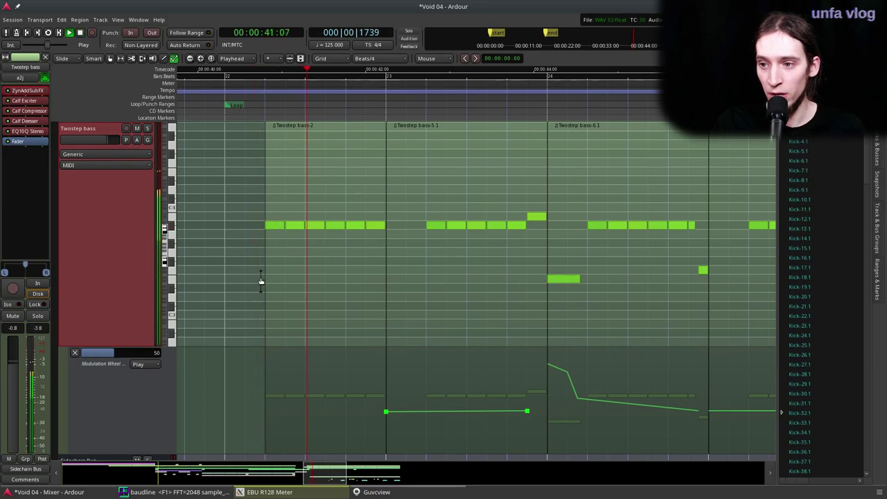
pyautogui.press('-')
pyautogui.press('space')
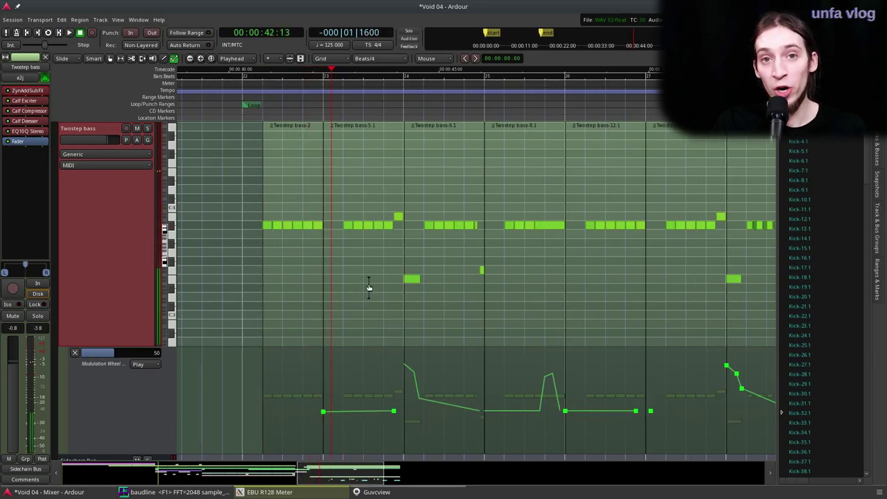
# Step: Play on through bars 23 to 26, following the bass notes and the Vox delay and Vox Argotlunar clips
pyautogui.press('space')
pyautogui.scroll(-2, 333, 386)
pyautogui.scroll(1, 310, 386)
pyautogui.scroll(2, 307, 316)
pyautogui.scroll(-1, 307, 315)
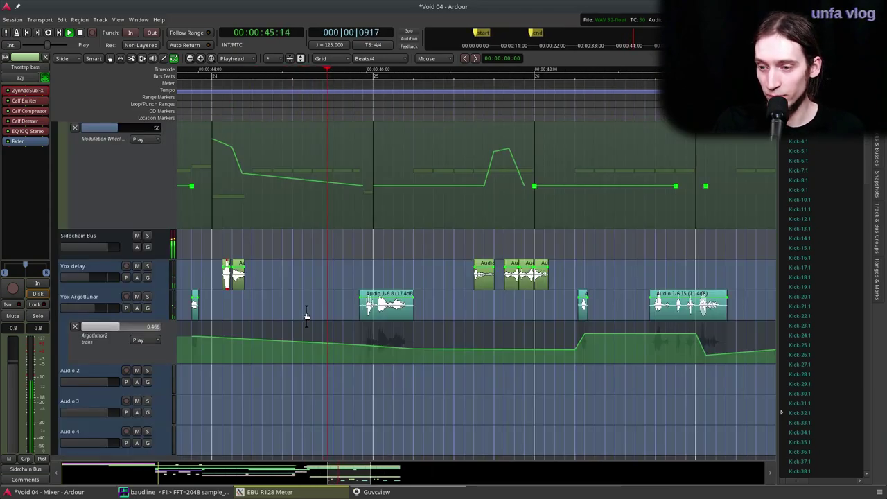
pyautogui.scroll(1, 307, 311)
pyautogui.scroll(-1, 317, 322)
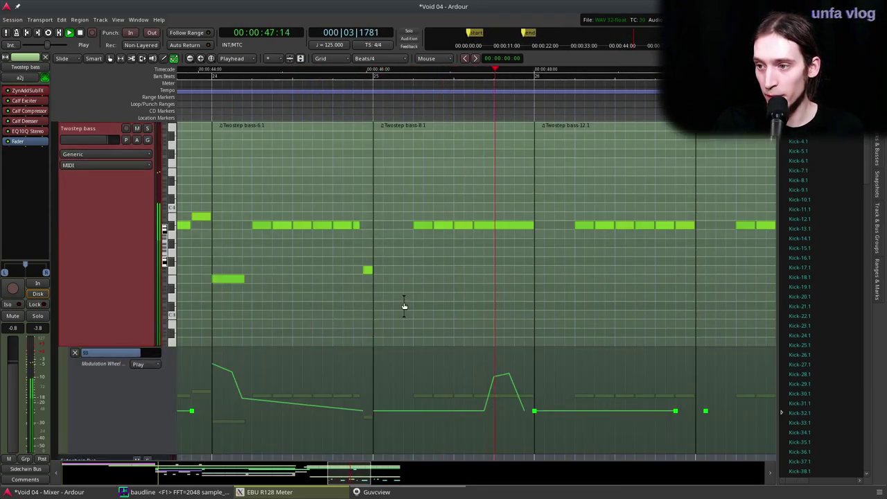
pyautogui.scroll(-2, 399, 308)
pyautogui.scroll(-3, 229, 194)
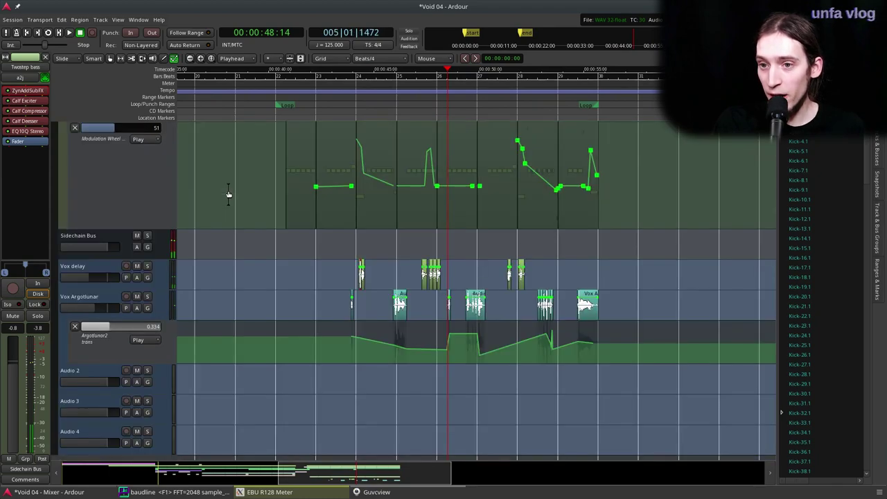
# Step: Solo the Vox delay track, place the playhead near bar 24 and deactivate all of the track's plugins
pyautogui.click(147, 266)
pyautogui.scroll(2, 377, 254)
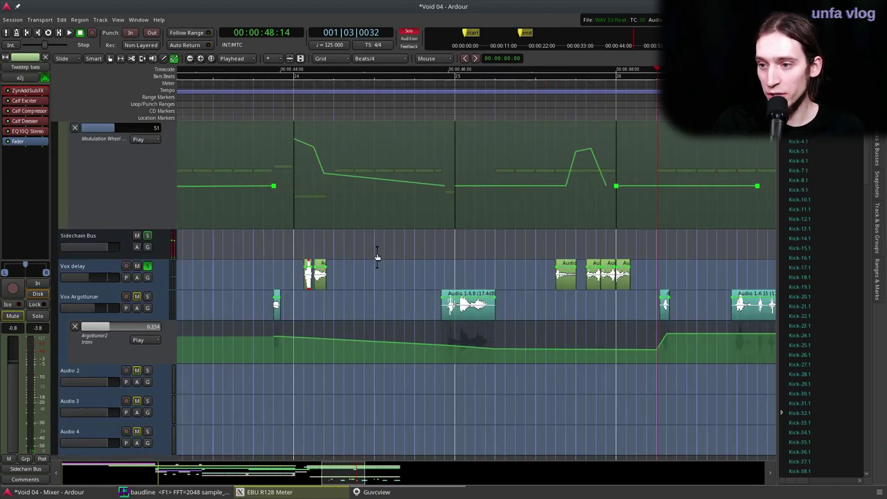
pyautogui.click(280, 95)
pyautogui.click(99, 268)
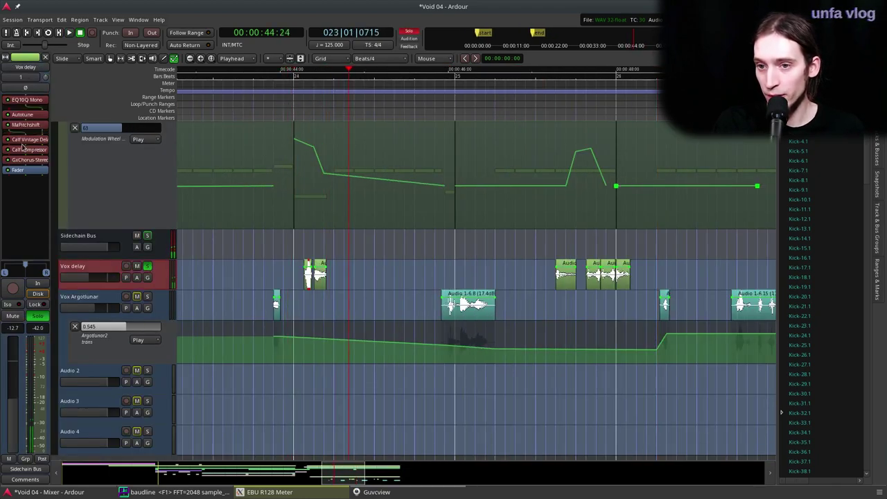
pyautogui.rightClick(14, 171)
pyautogui.click(52, 404)
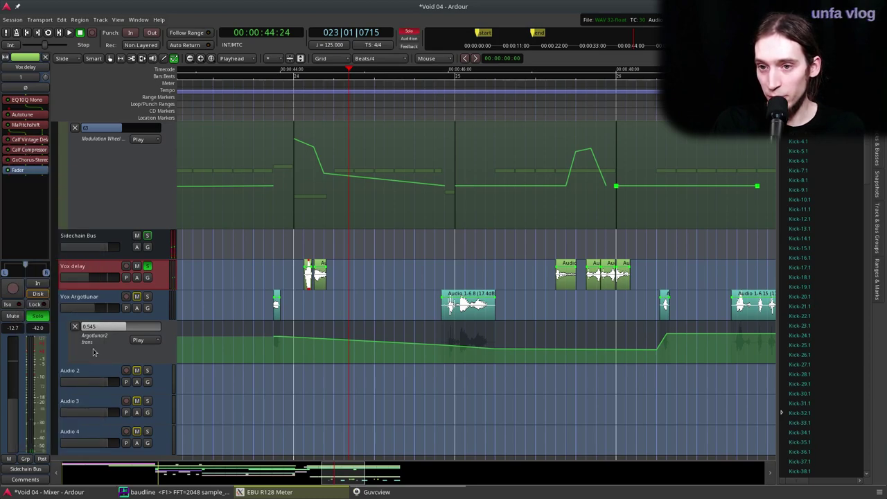
# Step: Audition the unprocessed Vox delay clips around bars 24 to 26, replaying the first clips from before bar 24
pyautogui.press('space')
pyautogui.click(555, 92)
pyautogui.click(527, 84)
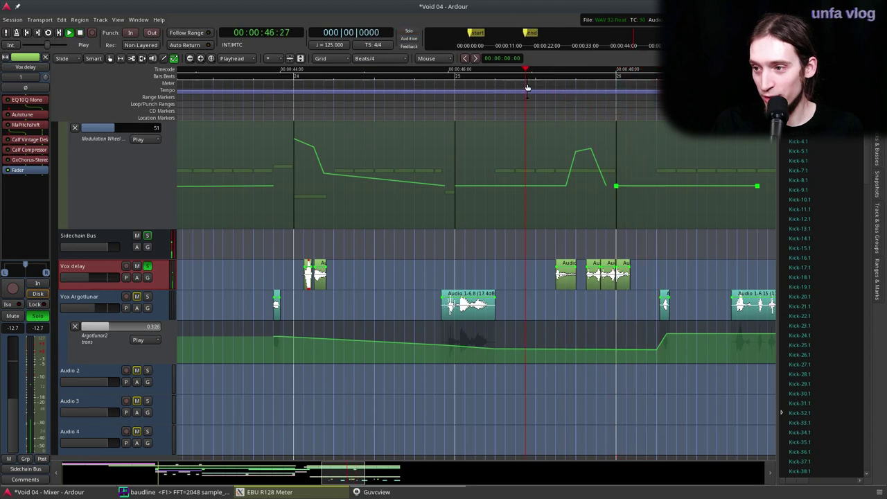
pyautogui.press('space')
pyautogui.click(253, 89)
pyautogui.press('space')
pyautogui.press('space')
# Step: Review the EQ10Q Mono and Autotune settings on Vox delay, and delete the Autotune plugin from the chain
pyautogui.doubleClick(26, 104)
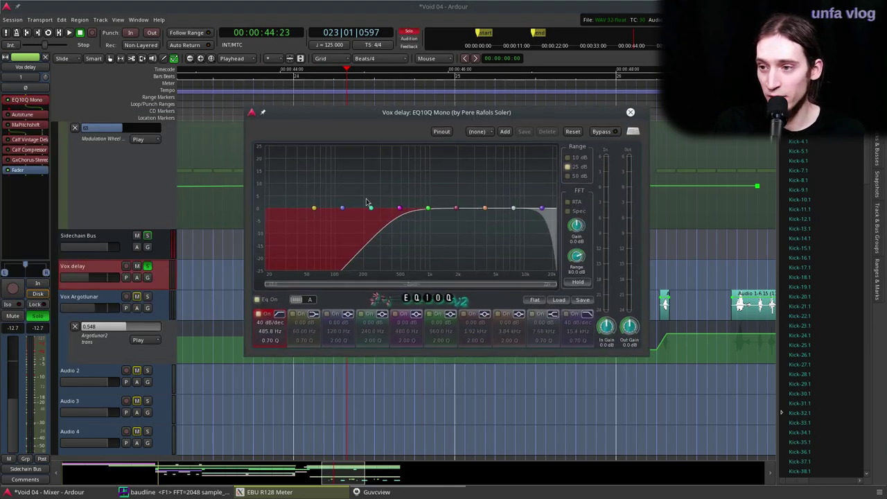
pyautogui.click(630, 112)
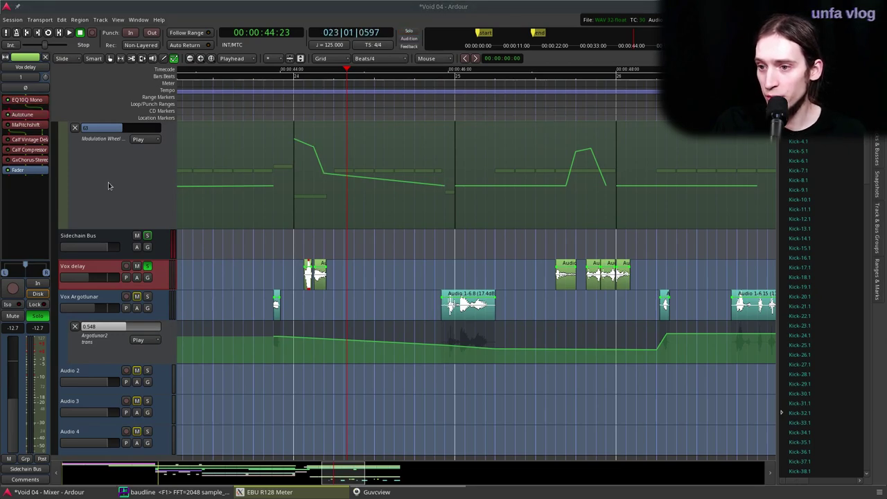
pyautogui.moveTo(191, 313); pyautogui.dragTo(374, 249)
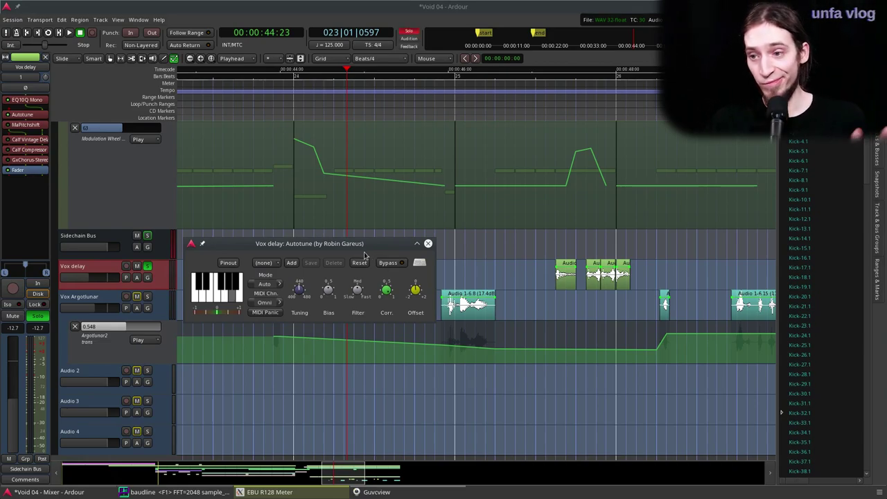
pyautogui.click(428, 244)
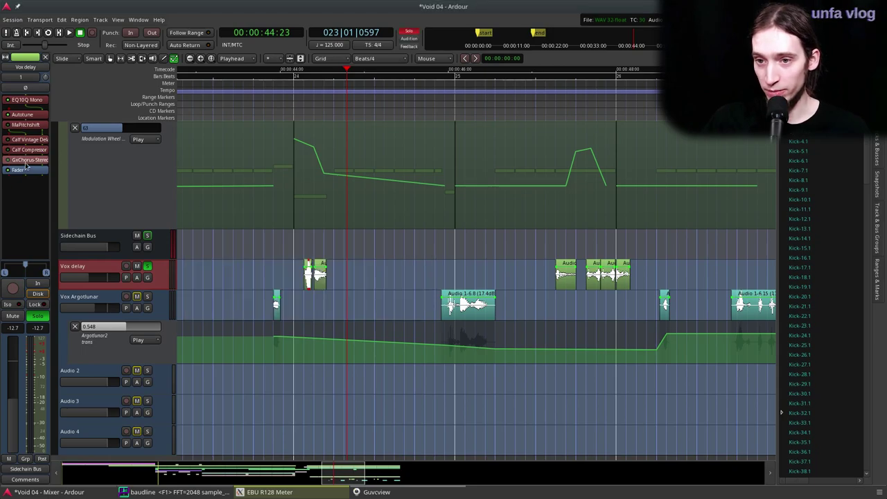
pyautogui.rightClick(9, 114)
pyautogui.click(56, 271)
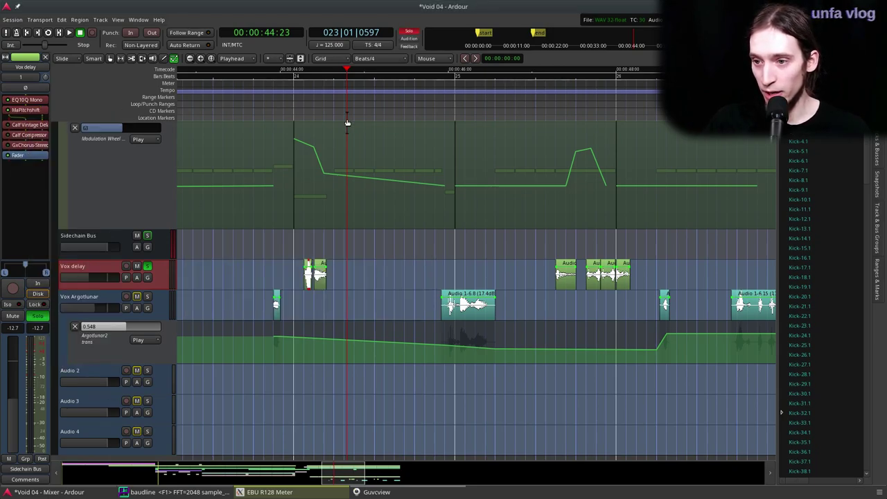
# Step: Review the MaPitchshift and Calf Vintage Delay settings on Vox delay and play the clips up to bar 26
pyautogui.doubleClick(31, 111)
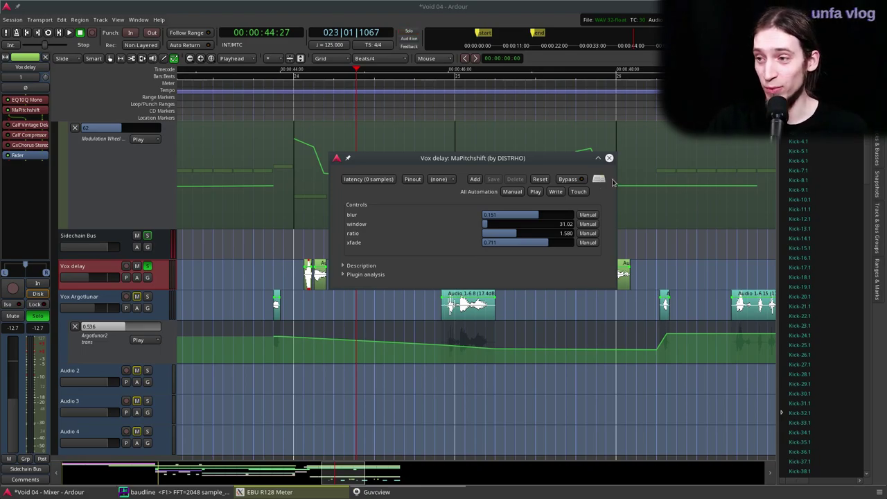
pyautogui.click(609, 158)
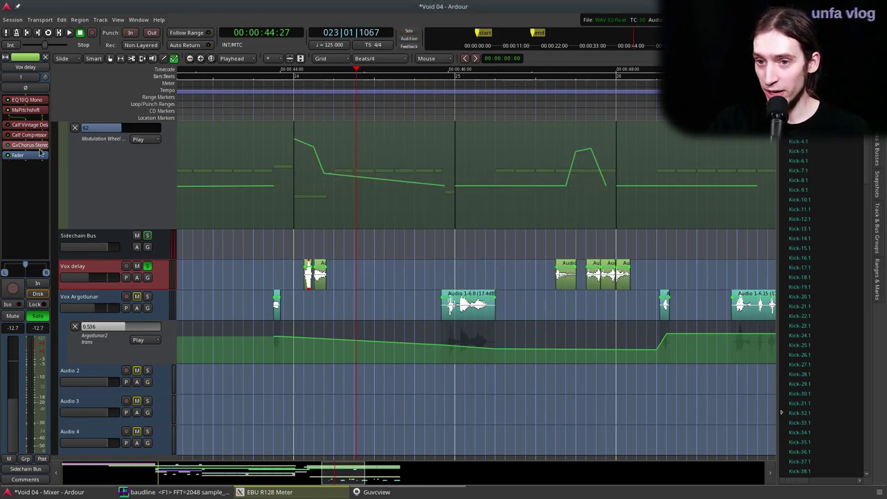
pyautogui.doubleClick(32, 127)
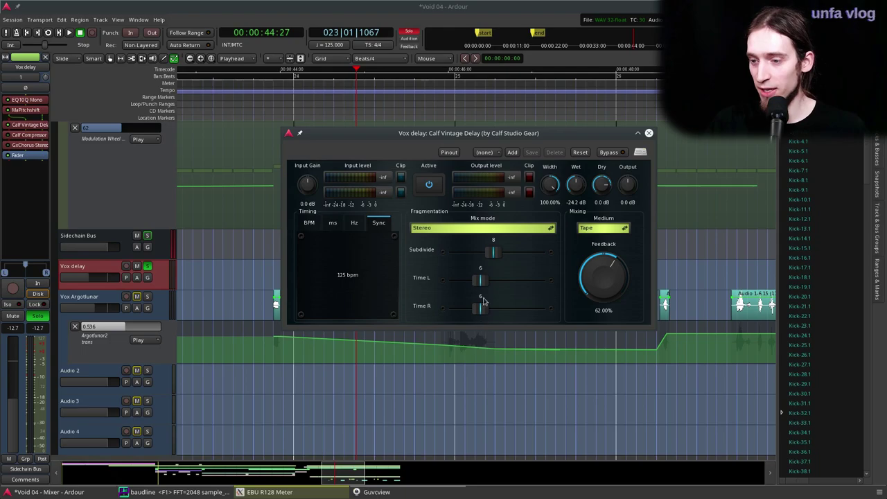
pyautogui.click(287, 110)
pyautogui.press('space')
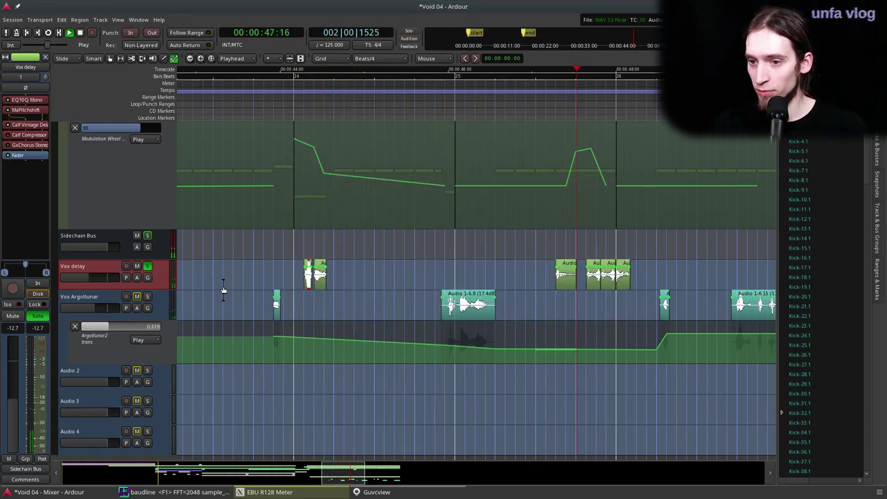
pyautogui.press('space')
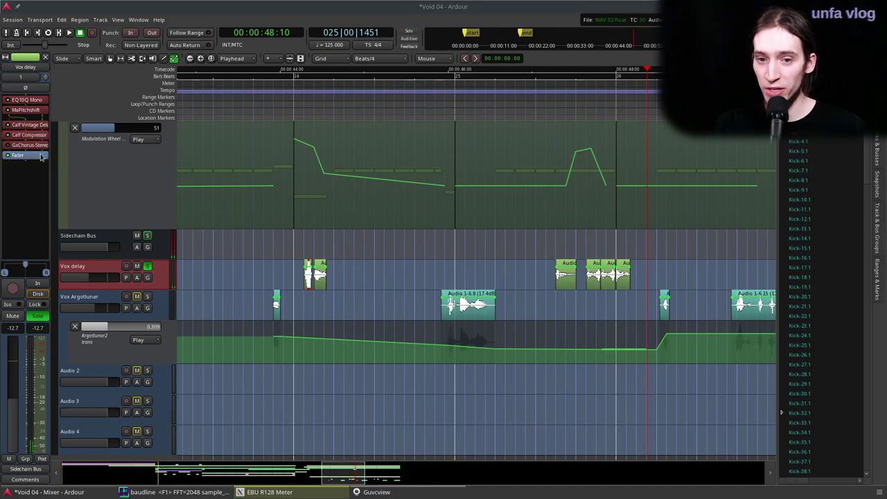
# Step: Open the Calf Compressor on Vox delay and watch it while playing the clips from before bar 24
pyautogui.moveTo(372, 147); pyautogui.dragTo(534, 151)
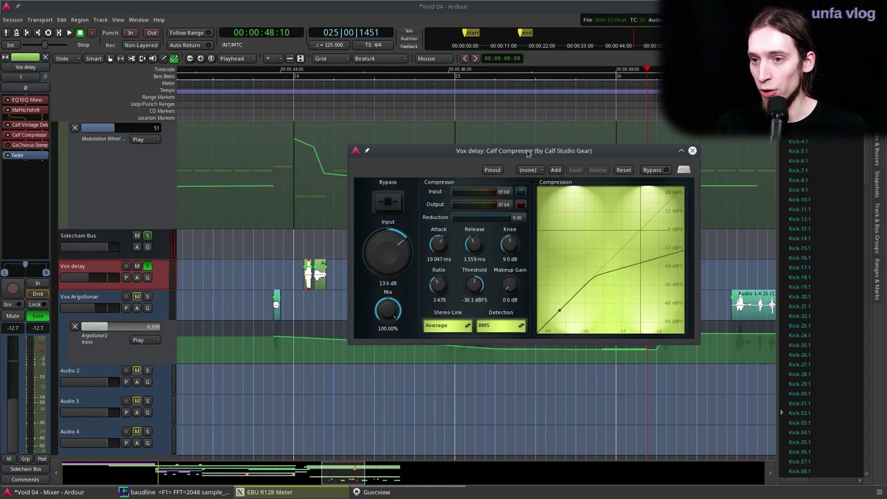
pyautogui.click(266, 95)
pyautogui.press('space')
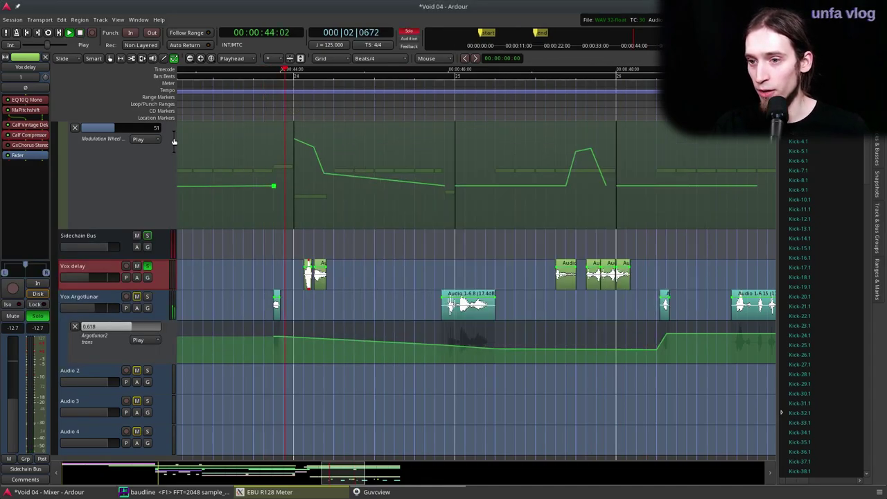
pyautogui.doubleClick(33, 136)
pyautogui.press('space')
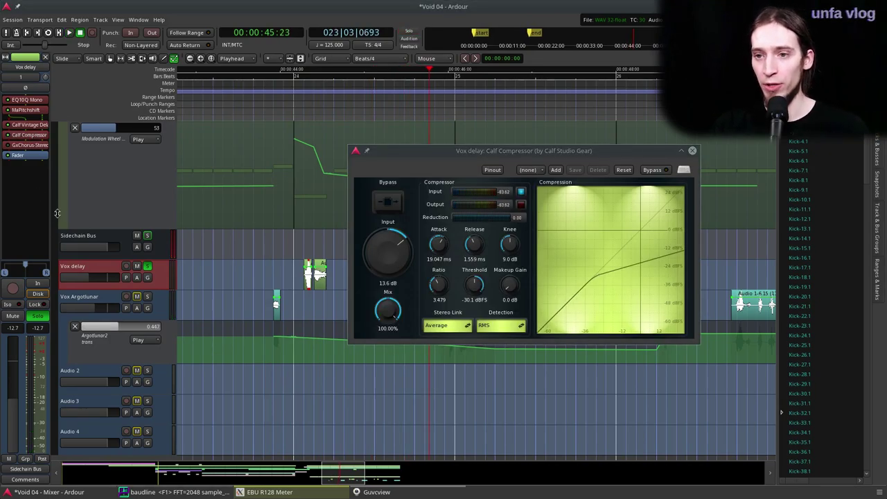
# Step: Activate GxChorus-Stereo on the Vox delay track and review its delay, depth, level and freq settings in its window
pyautogui.click(10, 147)
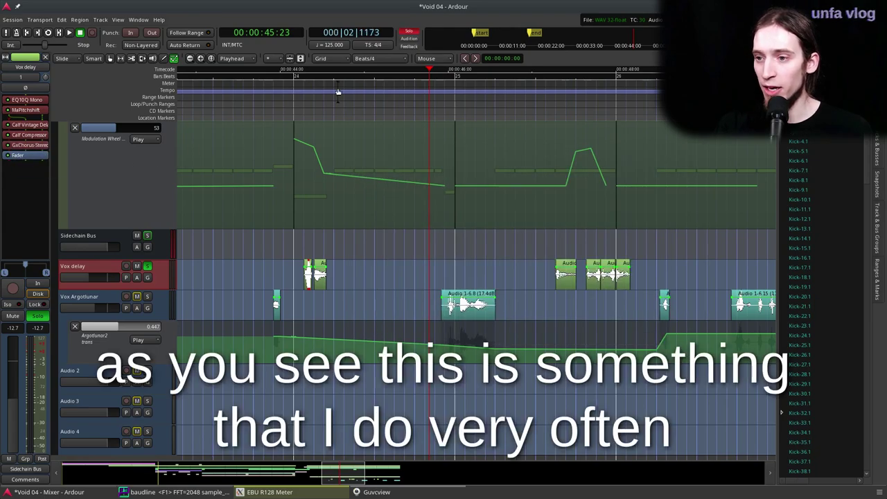
pyautogui.doubleClick(27, 145)
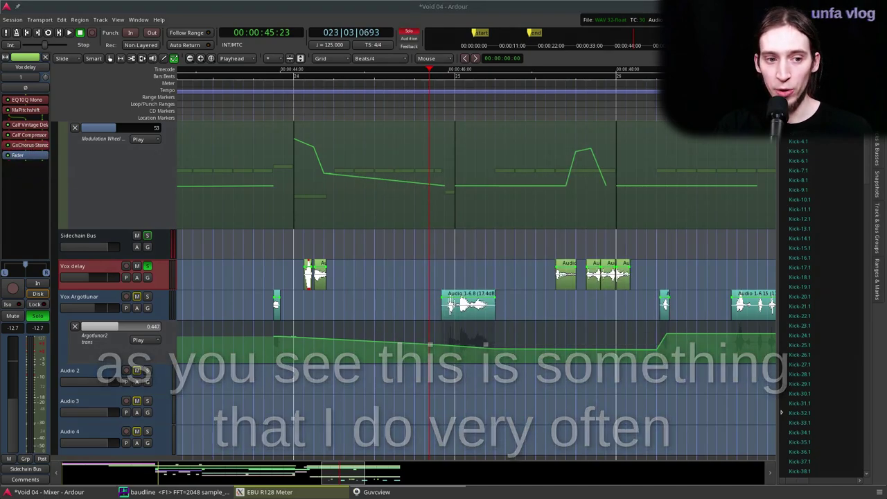
pyautogui.moveTo(363, 193); pyautogui.dragTo(467, 244)
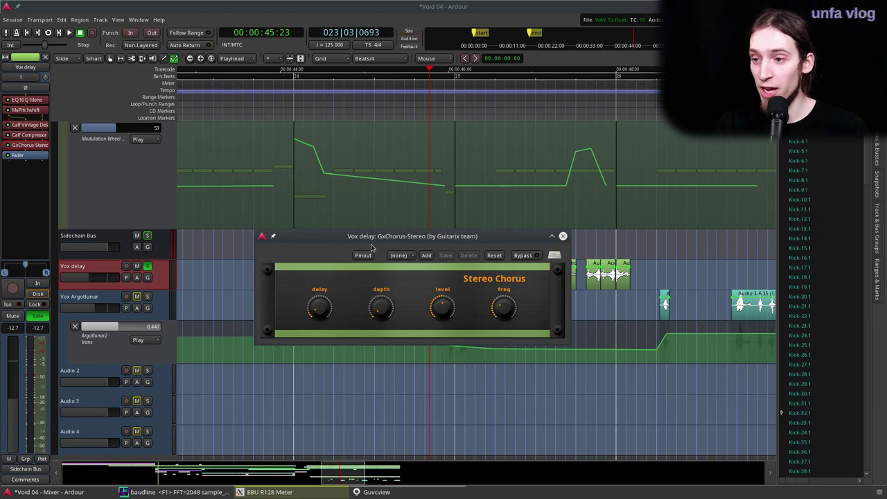
pyautogui.click(563, 237)
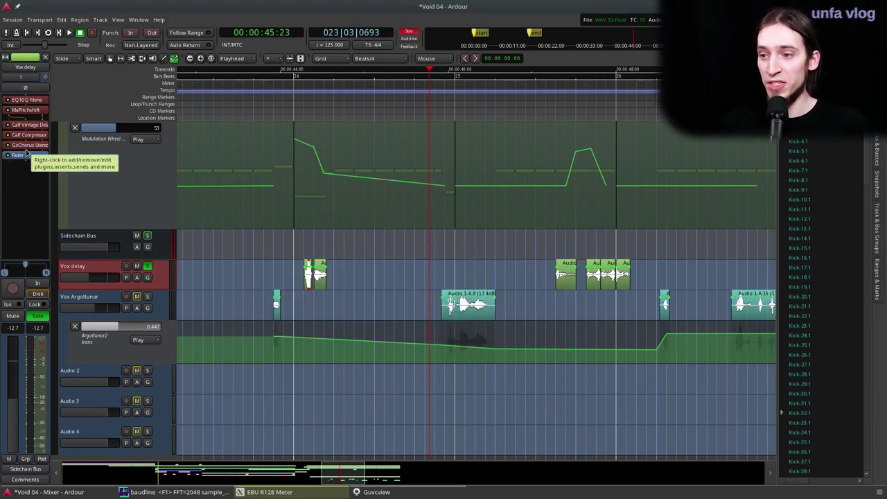
# Step: Play the processed Vox delay clips from before bar 24, unsolo the track, and return the playhead to just before bar 24
pyautogui.click(238, 79)
pyautogui.press('space')
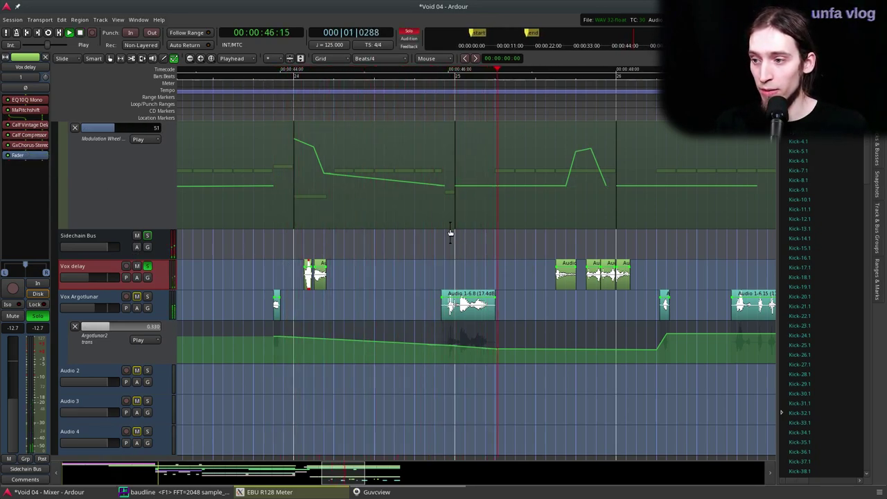
pyautogui.scroll(-1, 380, 273)
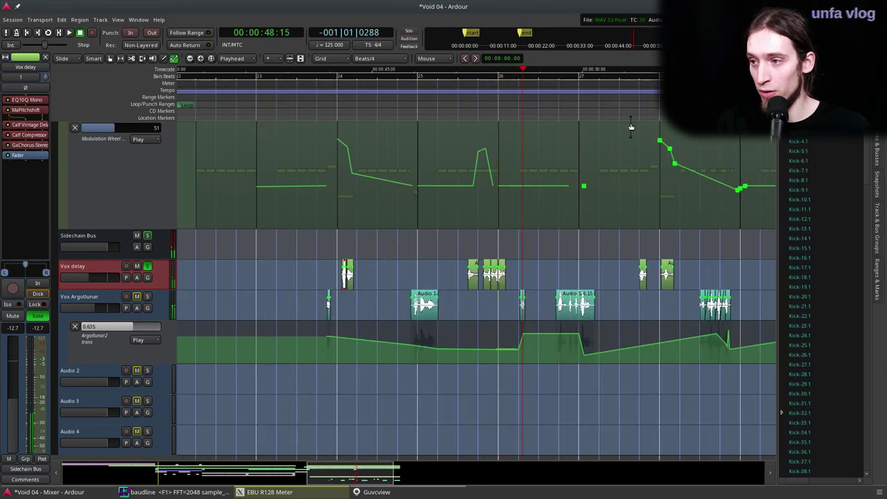
pyautogui.press('space')
pyautogui.click(147, 266)
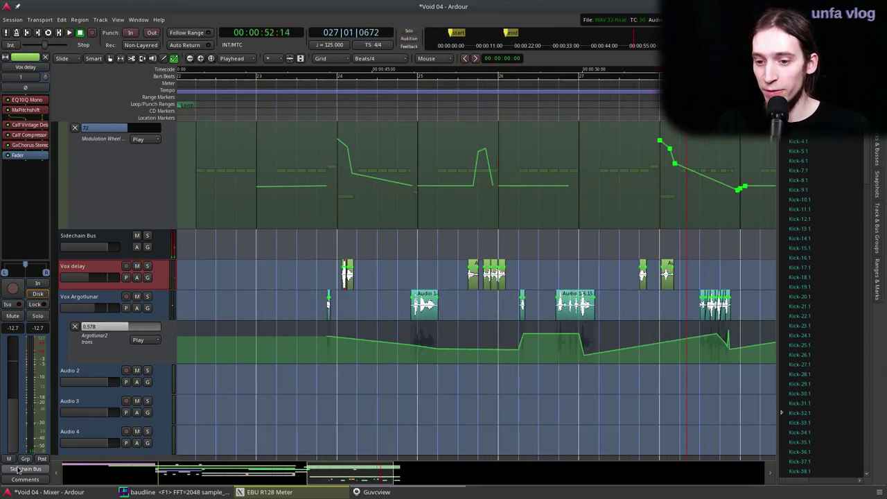
pyautogui.click(320, 97)
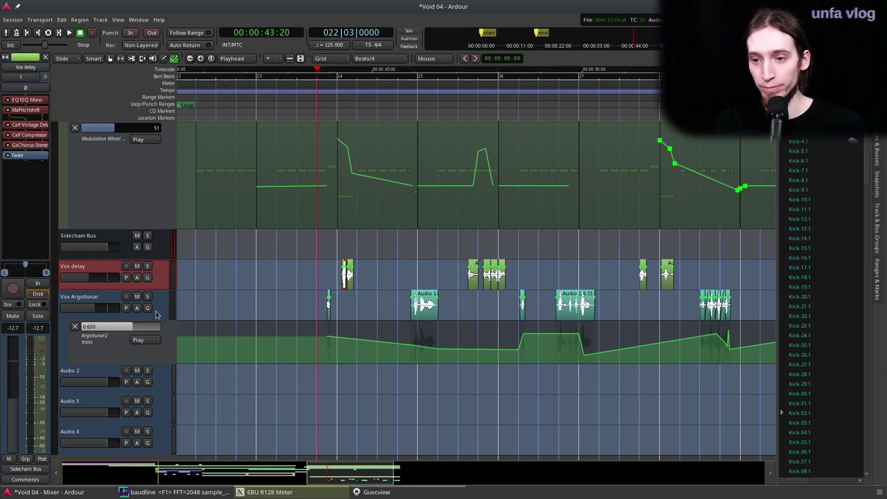
# Step: Solo the Vox Argotlunar track, play its first clip, and review the Argotlunar2 plugin's Trans control
pyautogui.click(146, 296)
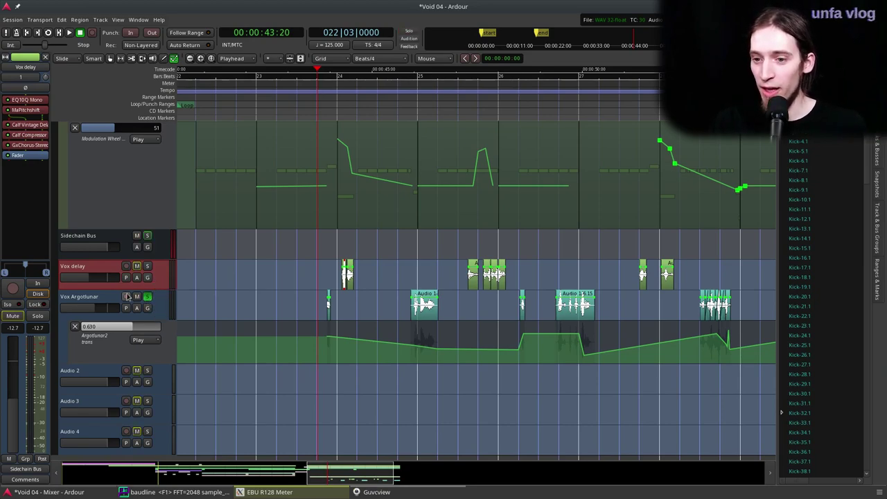
pyautogui.click(93, 297)
pyautogui.press('space')
pyautogui.scroll(1, 341, 305)
pyautogui.press('space')
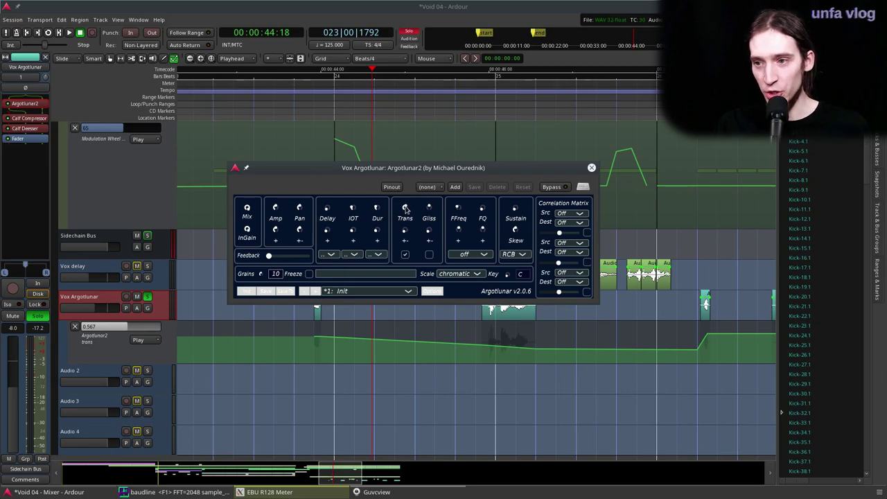
pyautogui.click(591, 169)
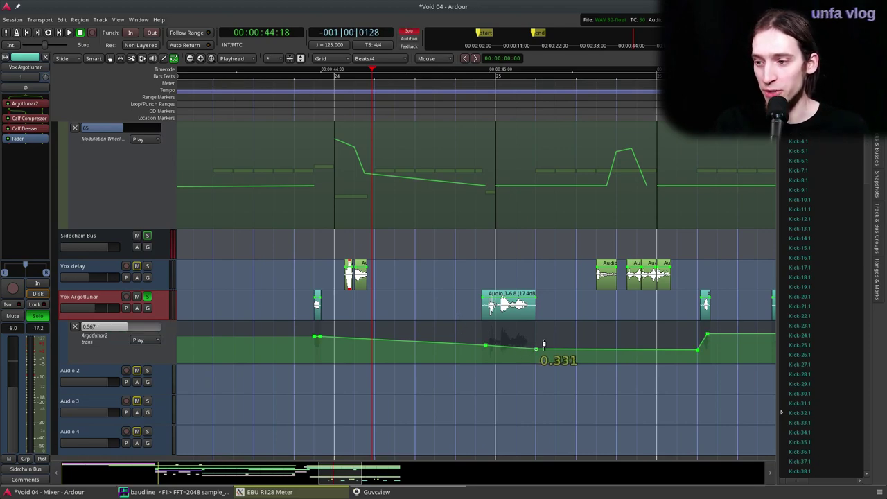
# Step: Play the soloed Vox Argotlunar clips from before bar 24 to bar 27 and restart playback around bar 24
pyautogui.click(304, 92)
pyautogui.press('space')
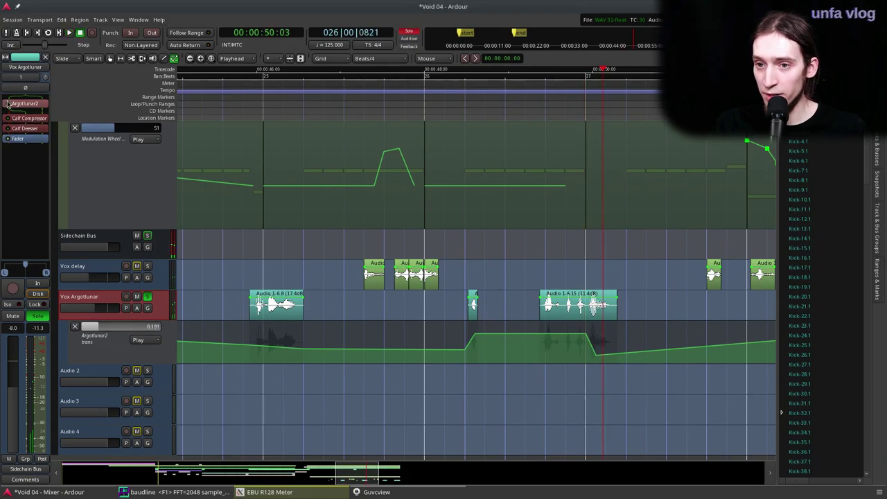
pyautogui.hscroll(-3, 276, 126)
pyautogui.click(297, 95)
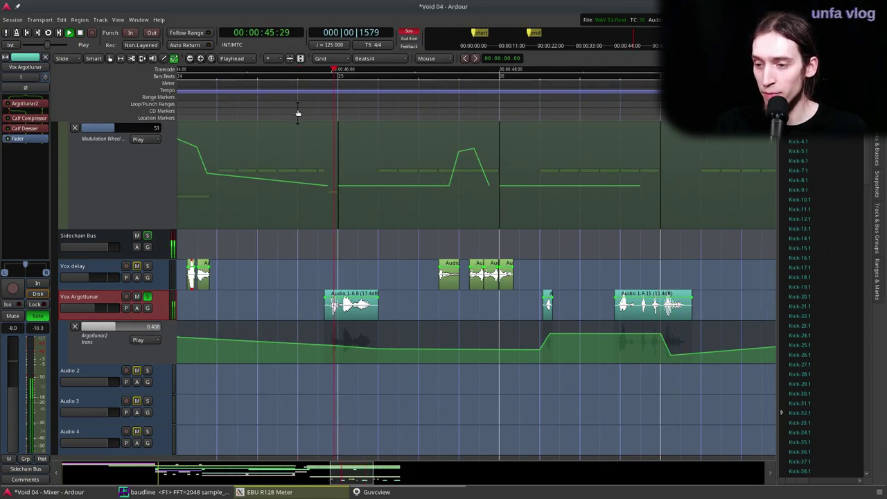
pyautogui.scroll(-1, 392, 145)
pyautogui.click(279, 96)
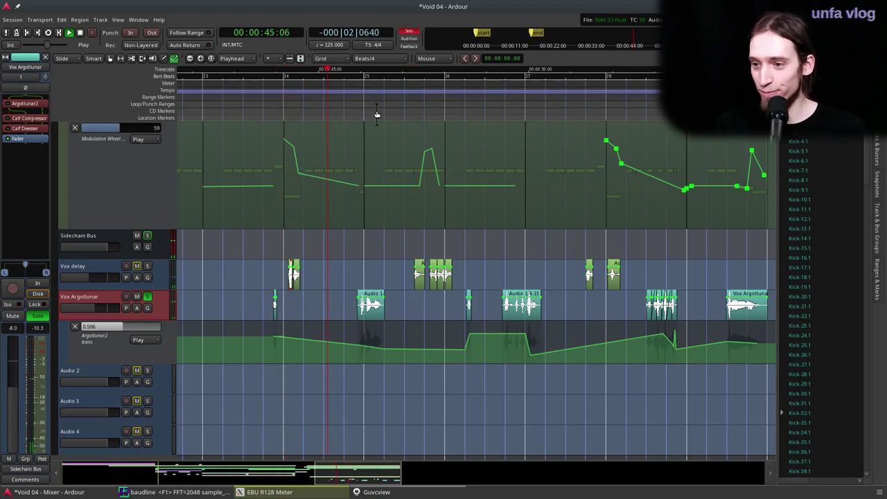
# Step: Follow the soloed Vox Argotlunar playback through its remaining clips and stop it just past the loop end
pyautogui.scroll(1, 459, 316)
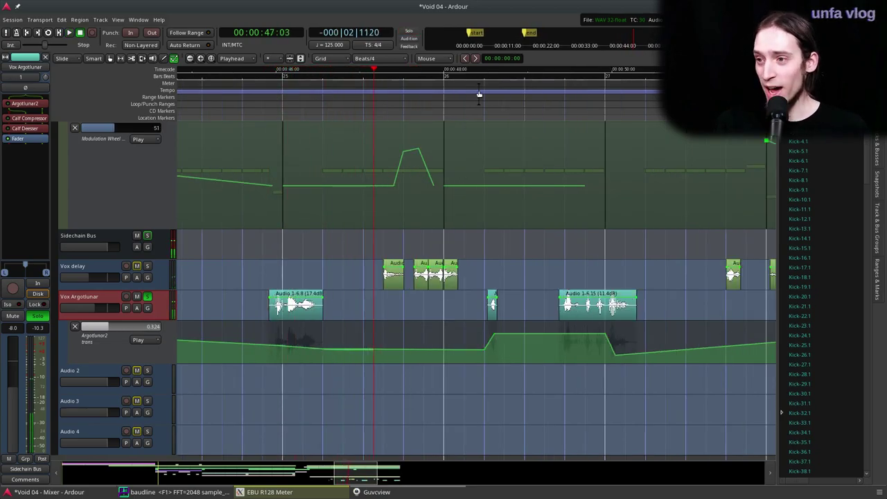
pyautogui.hscroll(2, 516, 308)
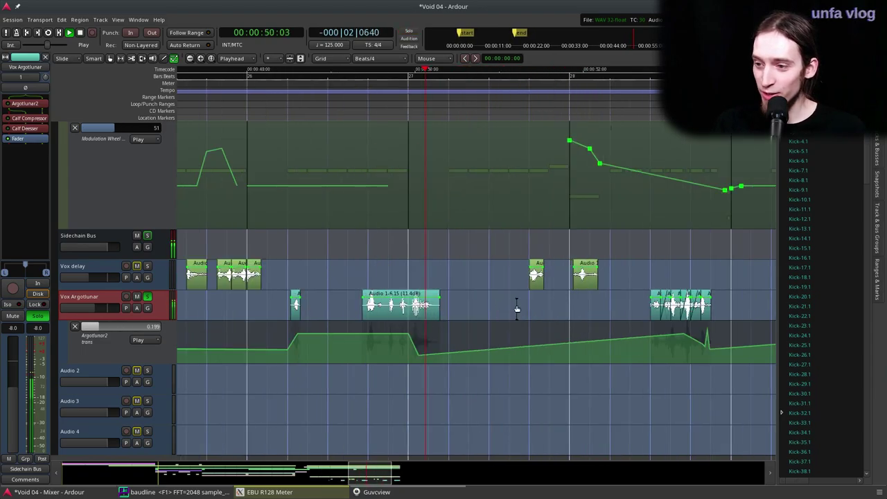
pyautogui.press('Escape')
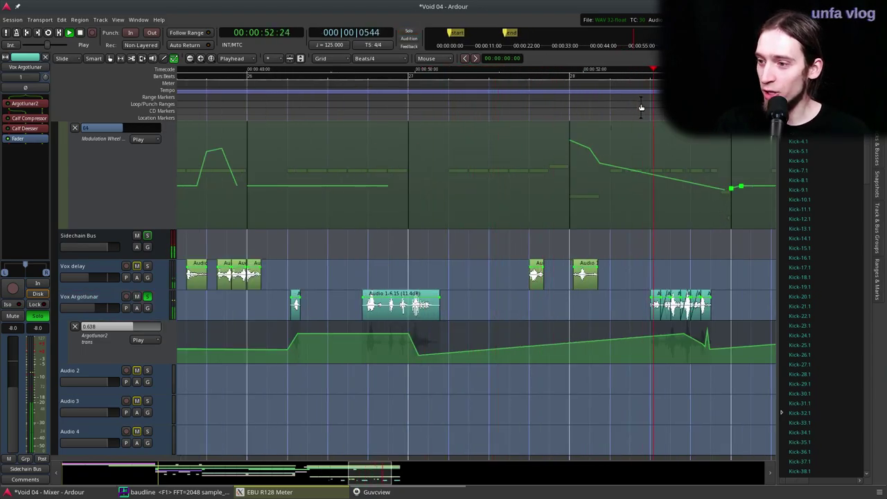
pyautogui.scroll(-1, 434, 268)
pyautogui.scroll(1, 611, 301)
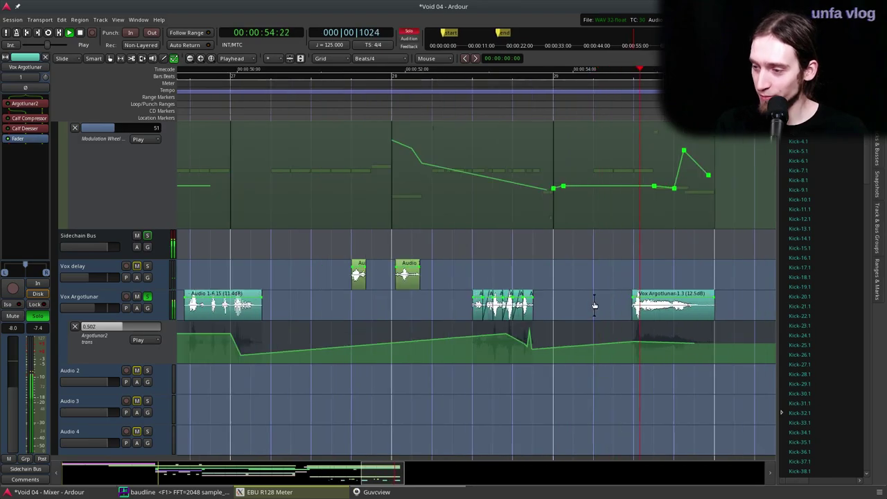
pyautogui.scroll(-1, 576, 304)
pyautogui.press('space')
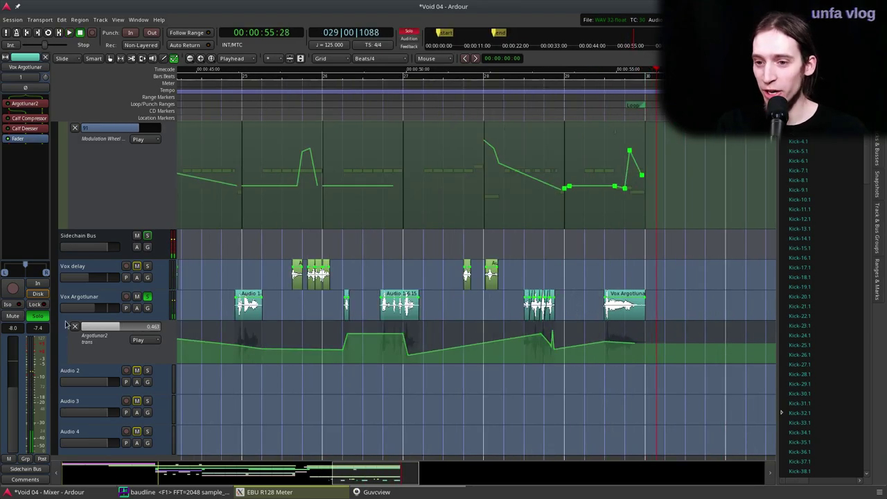
# Step: Route Vox Argotlunar's output to Master and audition its last clips around bars 28 and 29
pyautogui.click(81, 302)
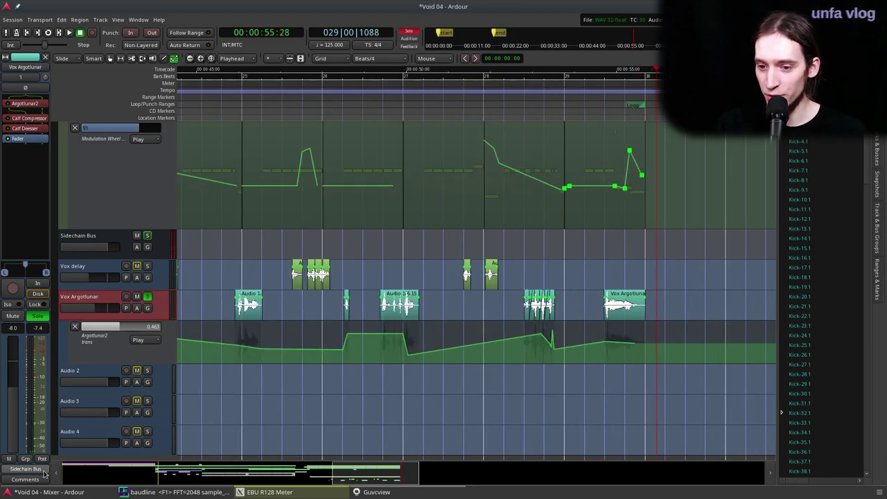
pyautogui.click(44, 473)
pyautogui.click(28, 403)
pyautogui.click(602, 91)
pyautogui.press('space')
pyautogui.click(518, 81)
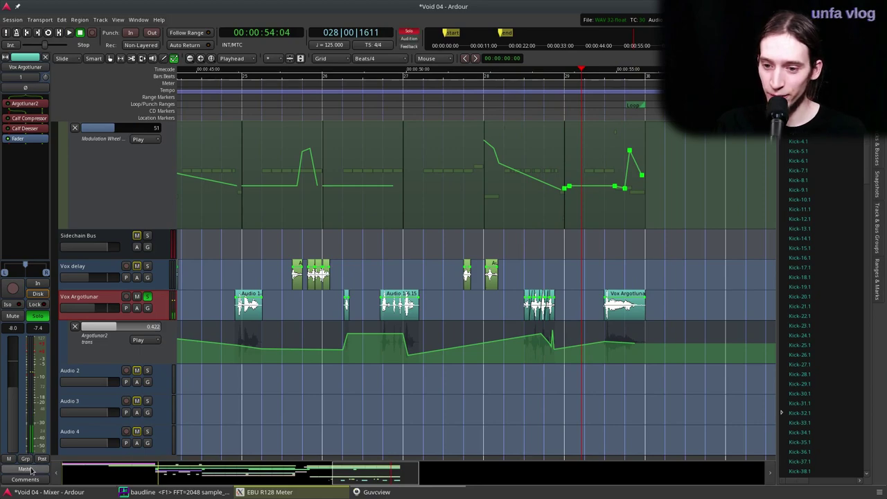
# Step: Route Vox Argotlunar's output back to the Sidechain Bus and audition its clip at bar 25
pyautogui.click(31, 470)
pyautogui.click(48, 411)
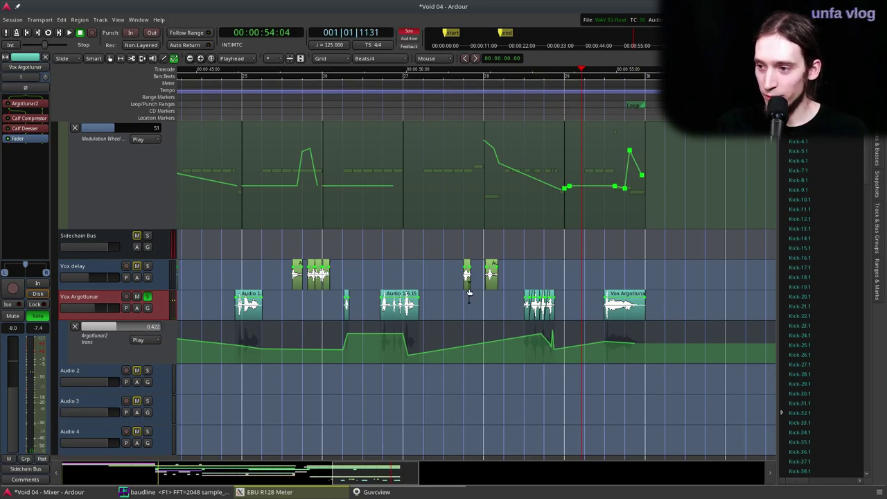
pyautogui.hscroll(-2, 468, 294)
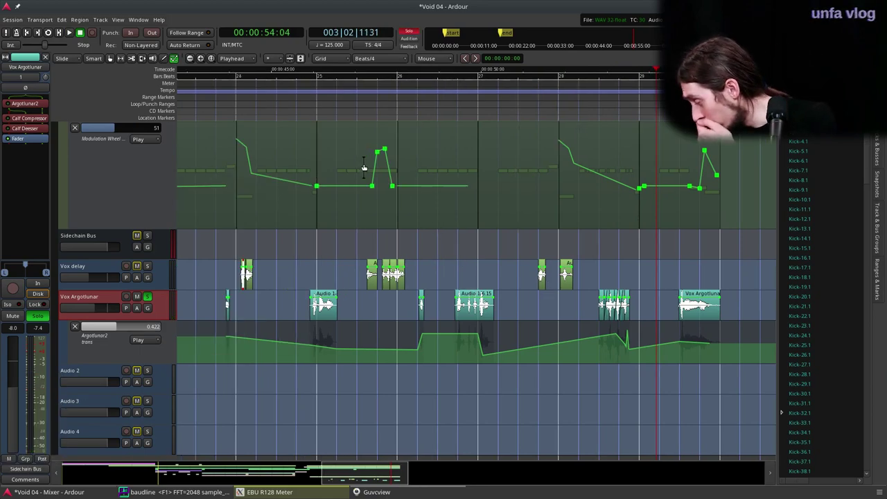
pyautogui.moveTo(320, 91); pyautogui.dragTo(309, 95)
pyautogui.press('space')
pyautogui.press('space')
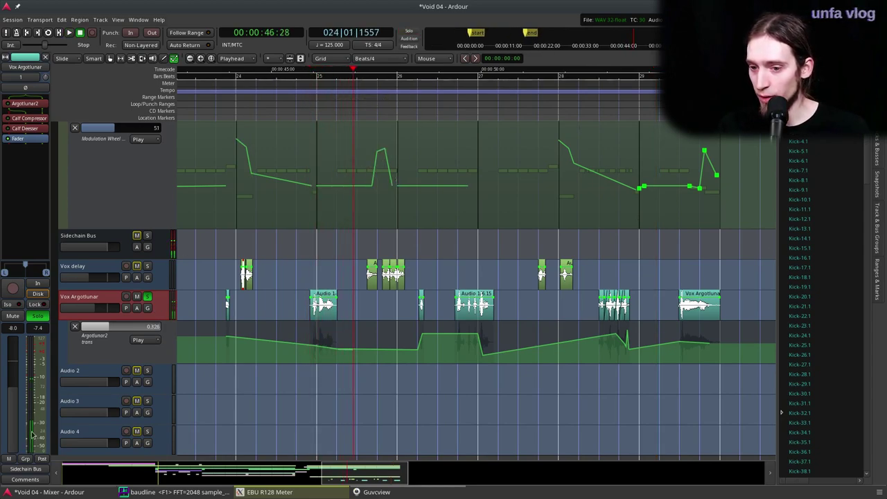
# Step: Unsolo Vox Argotlunar and play the full mix from just before bar 25 to bar 27
pyautogui.click(147, 296)
pyautogui.click(305, 102)
pyautogui.press('space')
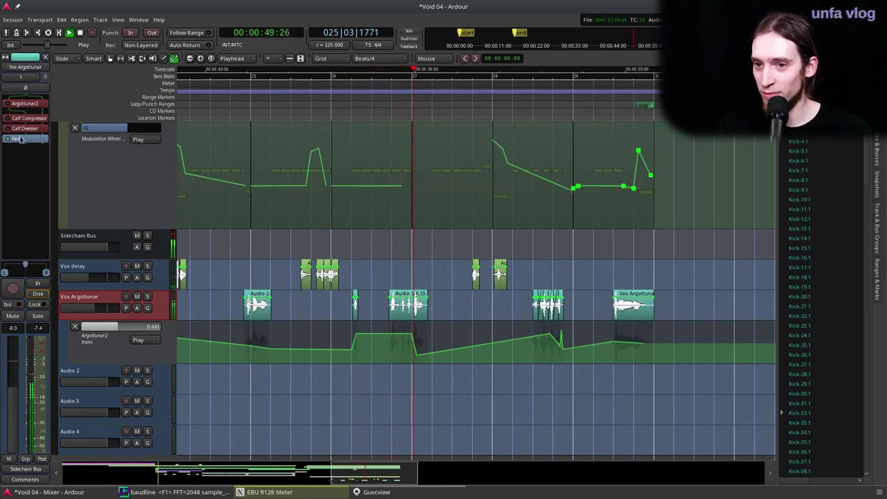
pyautogui.press('space')
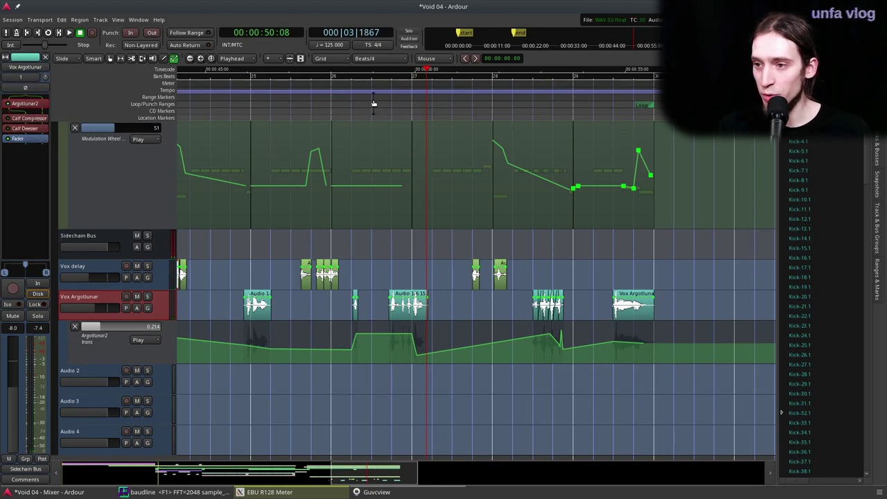
# Step: Resume playback past bar 27 and review the Calf Compressor settings on Vox Argotlunar
pyautogui.press('space')
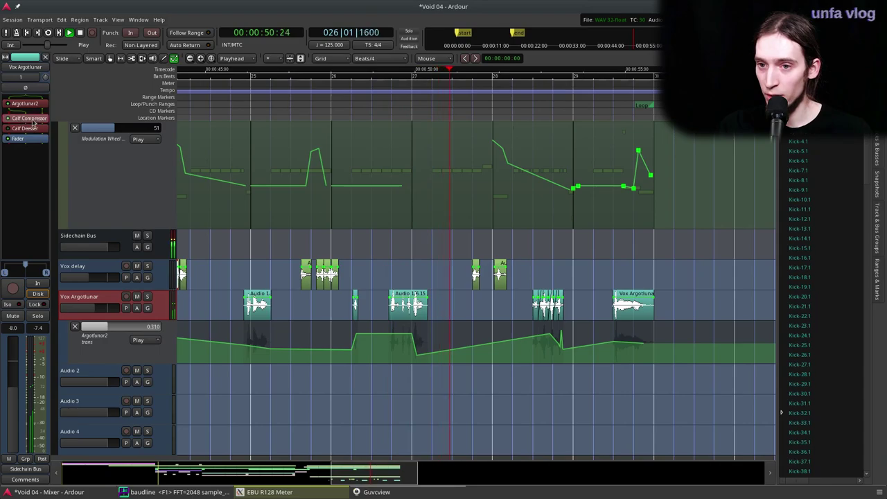
pyautogui.moveTo(0, 146); pyautogui.dragTo(549, 119)
pyautogui.press('space')
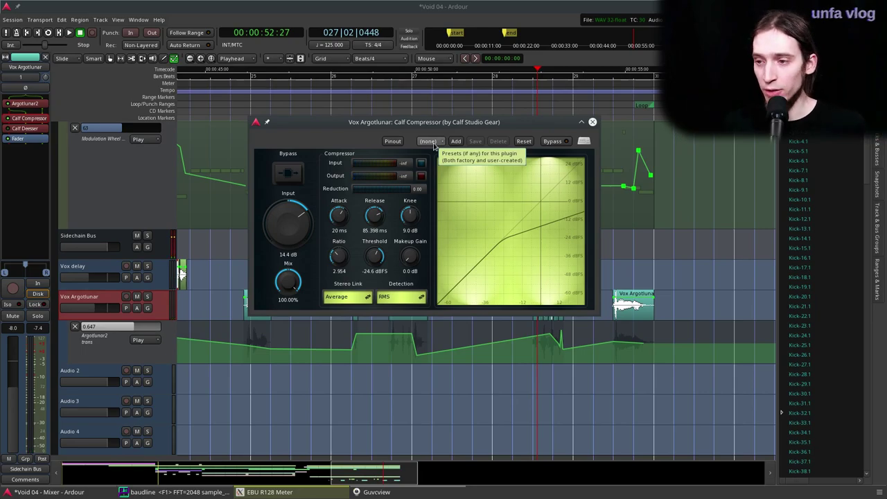
# Step: Check the Calf Deesser's effect on Vox Argotlunar by playing from before bar 25 and replaying around bars 26 and 28
pyautogui.doubleClick(12, 131)
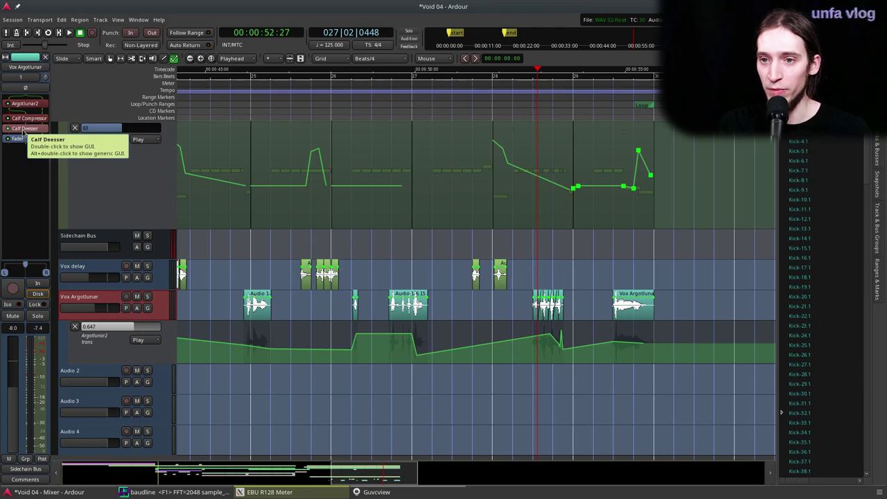
pyautogui.click(237, 90)
pyautogui.press('space')
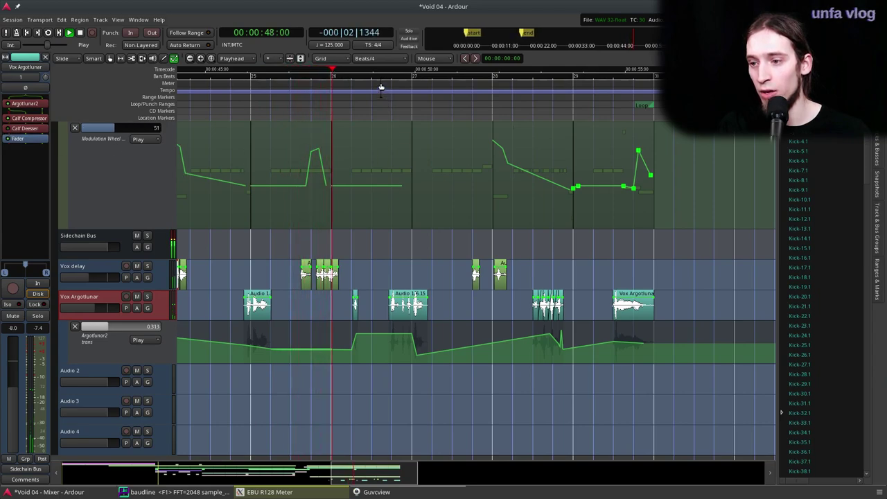
pyautogui.click(374, 110)
pyautogui.click(345, 108)
pyautogui.press('space')
pyautogui.click(521, 104)
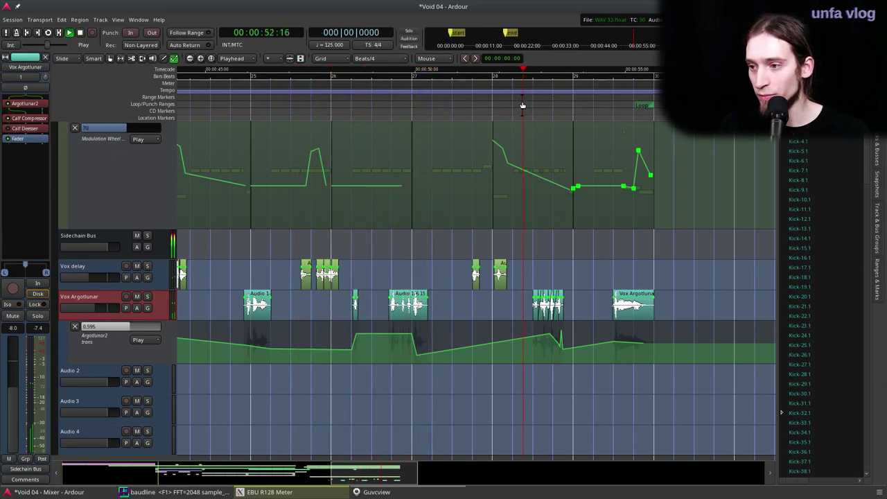
pyautogui.press('space')
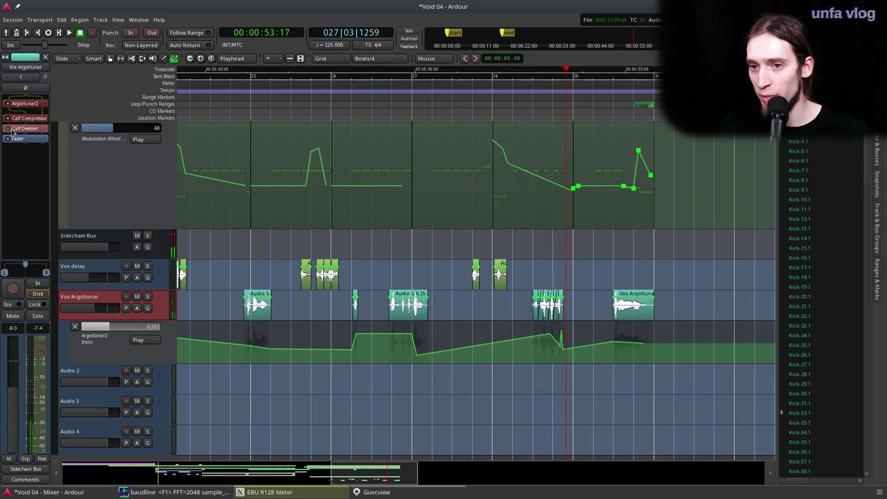
# Step: Open the Calf Deesser on Vox Argotlunar and place its window over the lower tracks, clear of the timeline rulers
pyautogui.doubleClick(24, 130)
pyautogui.moveTo(571, 150); pyautogui.dragTo(672, 265)
pyautogui.rightClick(672, 265)
pyautogui.moveTo(697, 322)
pyautogui.click(607, 351)
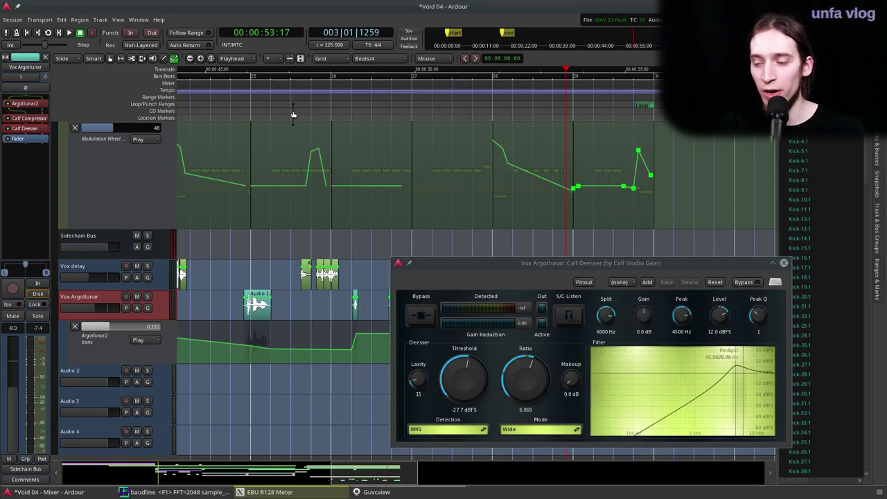
# Step: Watch the Calf Deesser's gain reduction while playing from before bar 25, and close the plugin window
pyautogui.click(215, 103)
pyautogui.press('space')
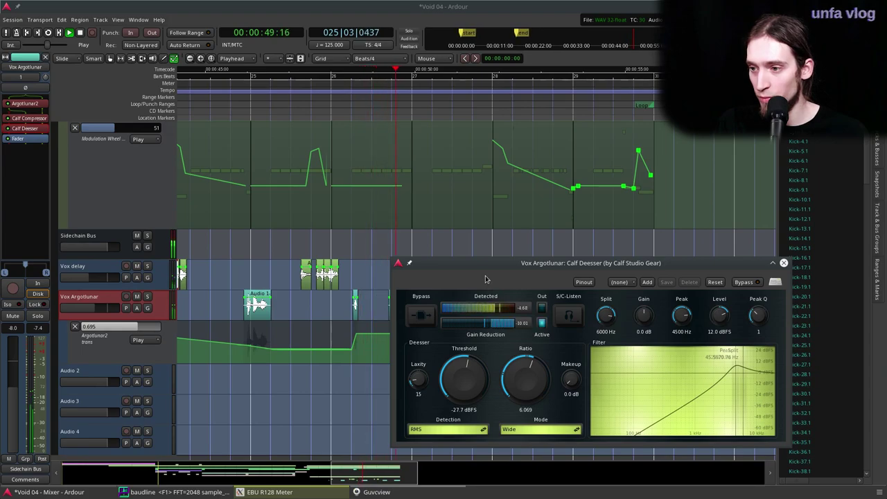
pyautogui.moveTo(457, 267); pyautogui.dragTo(524, 272)
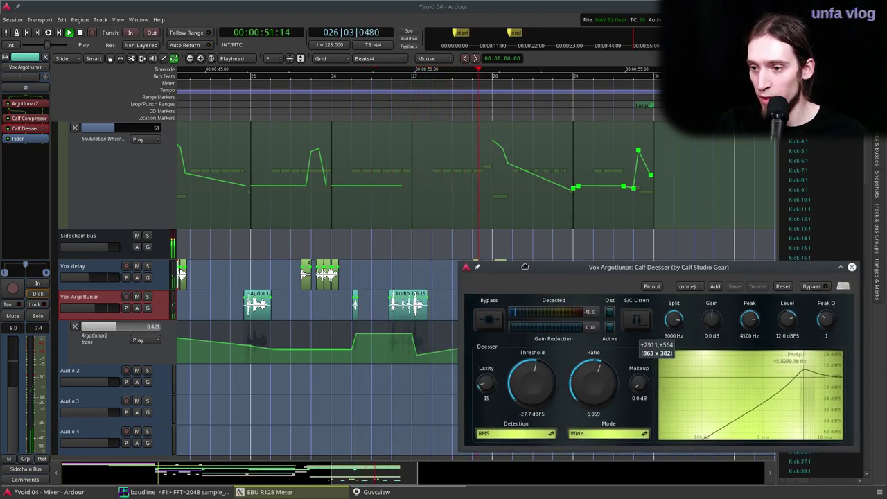
pyautogui.click(852, 268)
pyautogui.press('space')
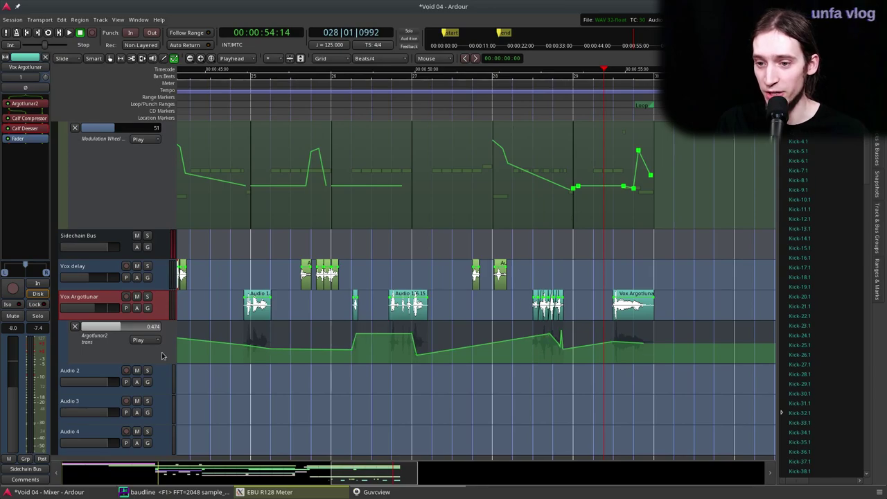
# Step: Zoom out the timeline and bring the session's first tracks, from Master to Kick, into view
pyautogui.scroll(-4, 392, 323)
pyautogui.keyDown('ctrl'); pyautogui.scroll(-1, 405, 324); pyautogui.keyUp('ctrl')
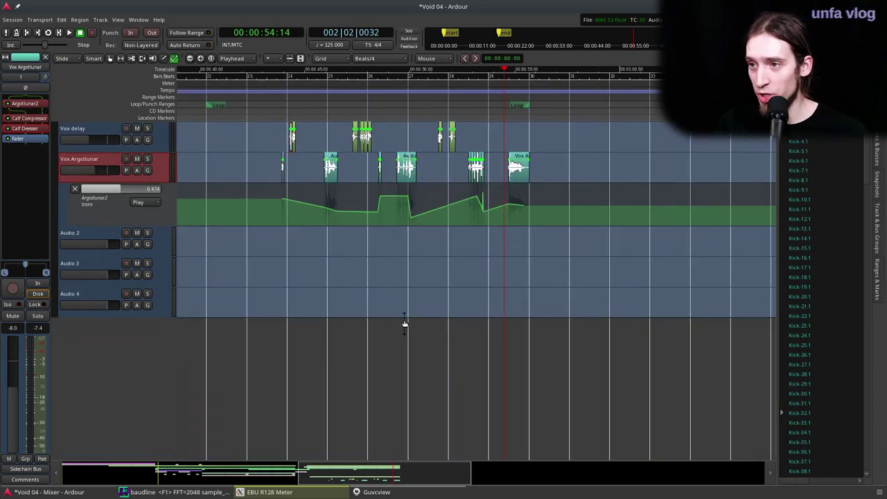
pyautogui.scroll(10, 405, 324)
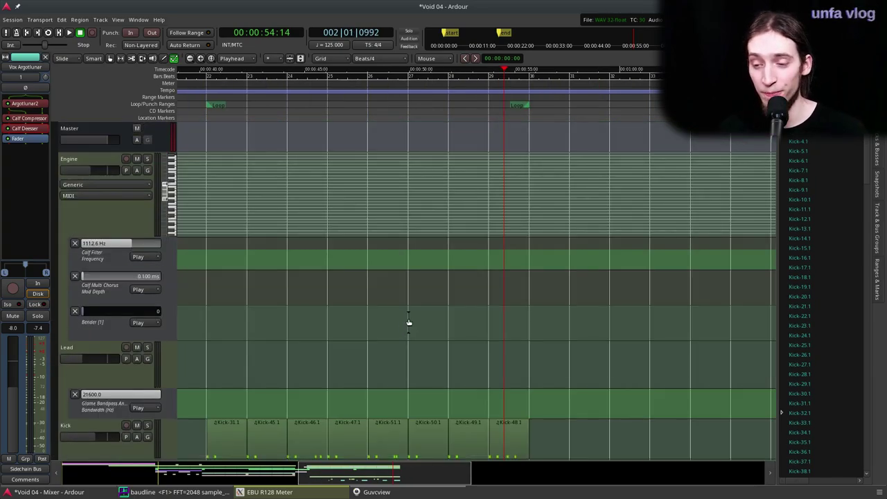